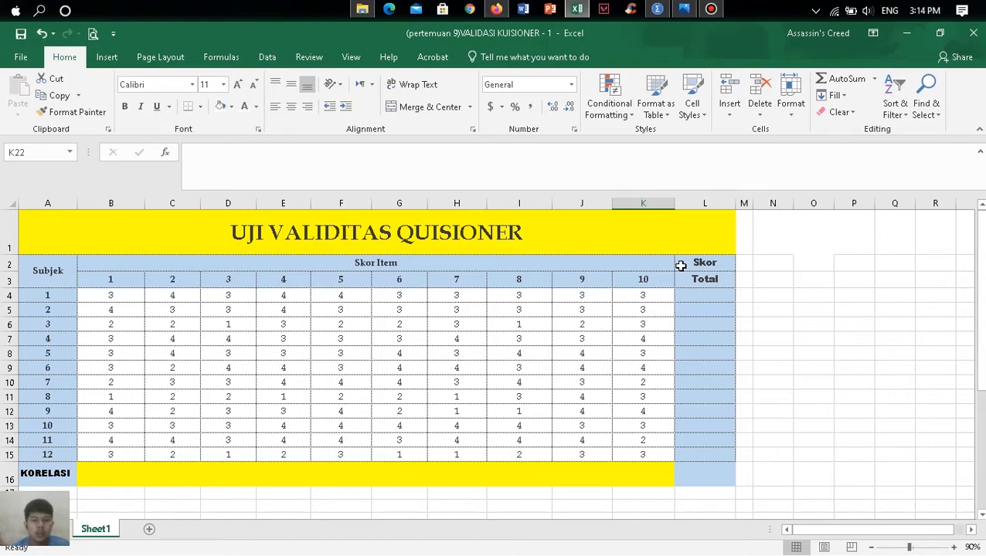
scroll(681, 266, "down", 1)
scroll(681, 266, "up", 1)
left_click(111, 295)
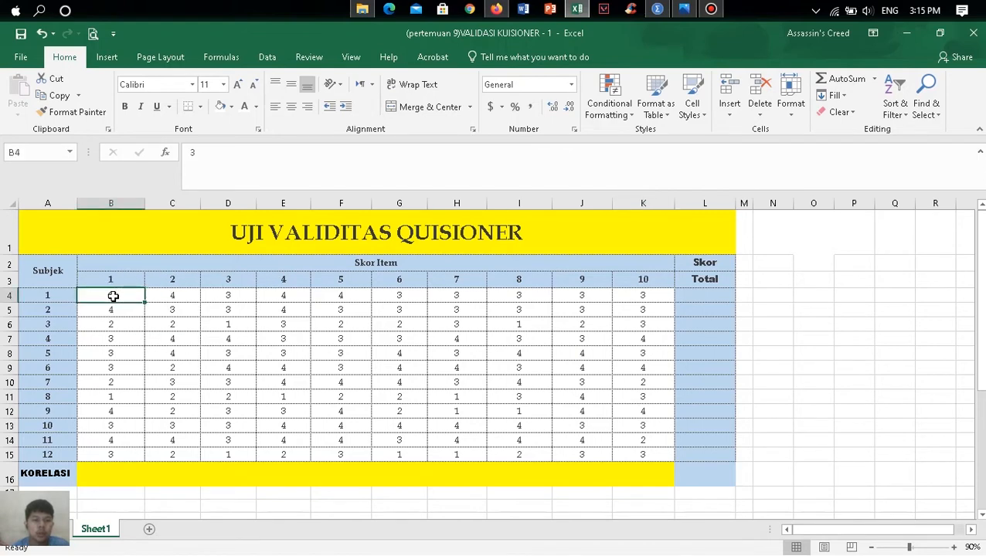
left_click_drag(108, 280, 627, 282)
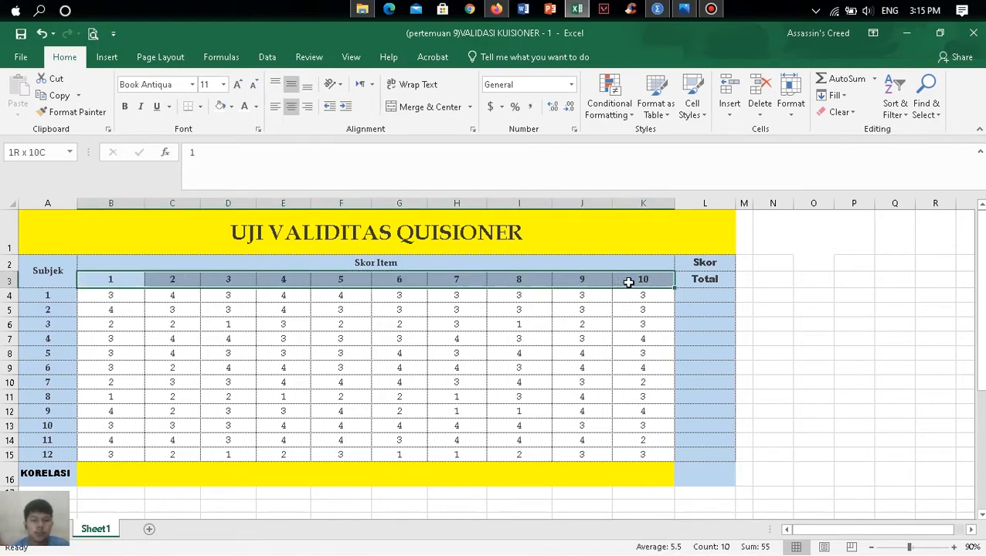
left_click(120, 296)
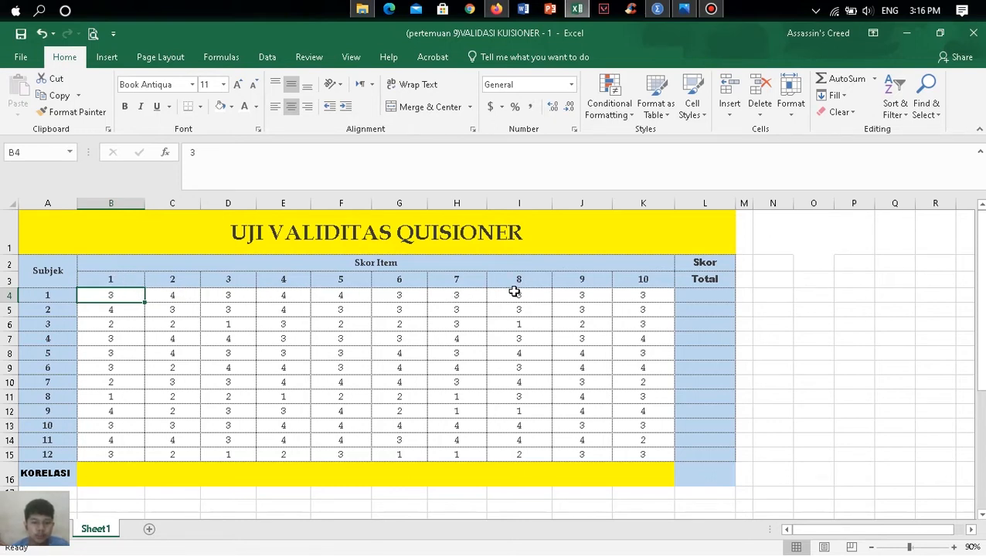
- Total the first subject's item scores in L4 with =SUM(B4:K4) and fill the formula down to L15
left_click(698, 295)
key("ctrl+b")
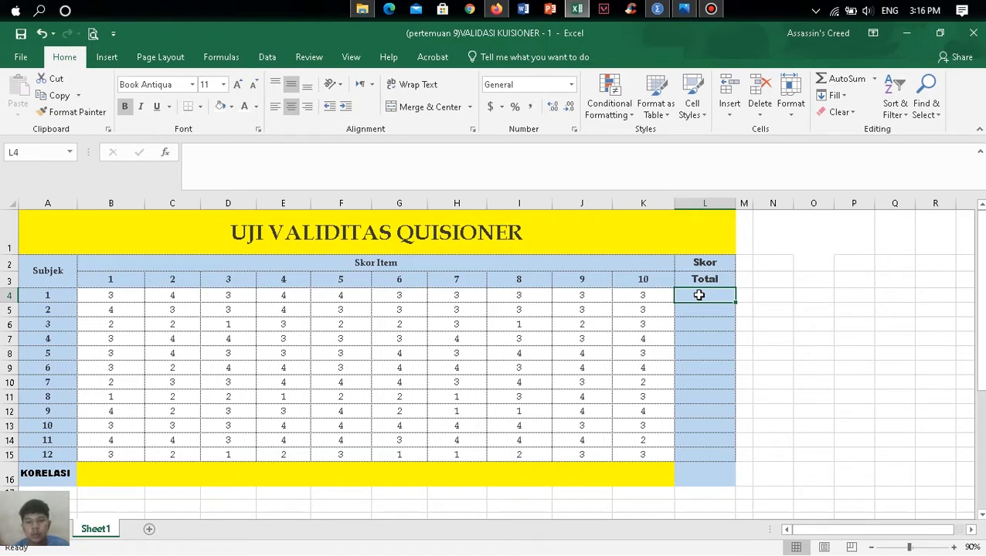
type("=")
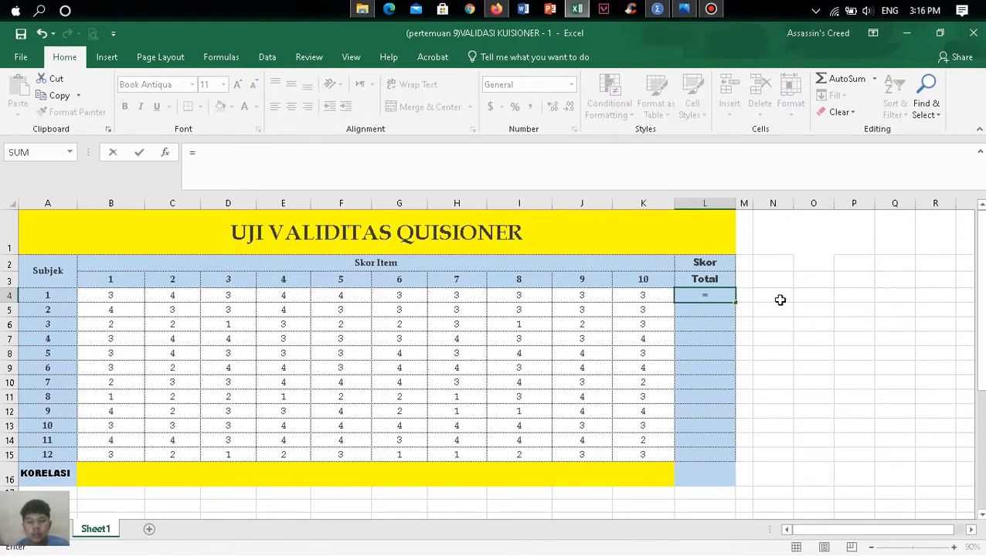
type("SUM")
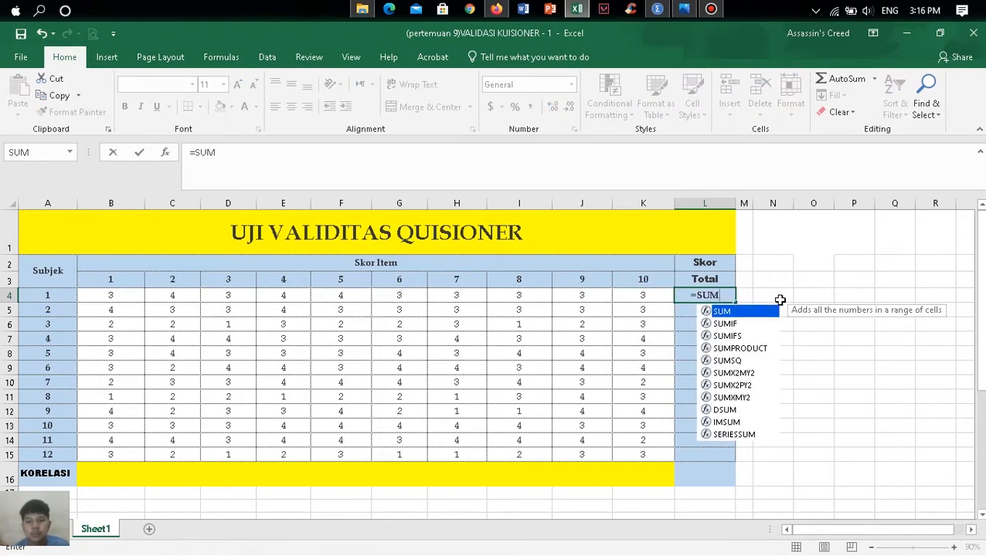
type("(")
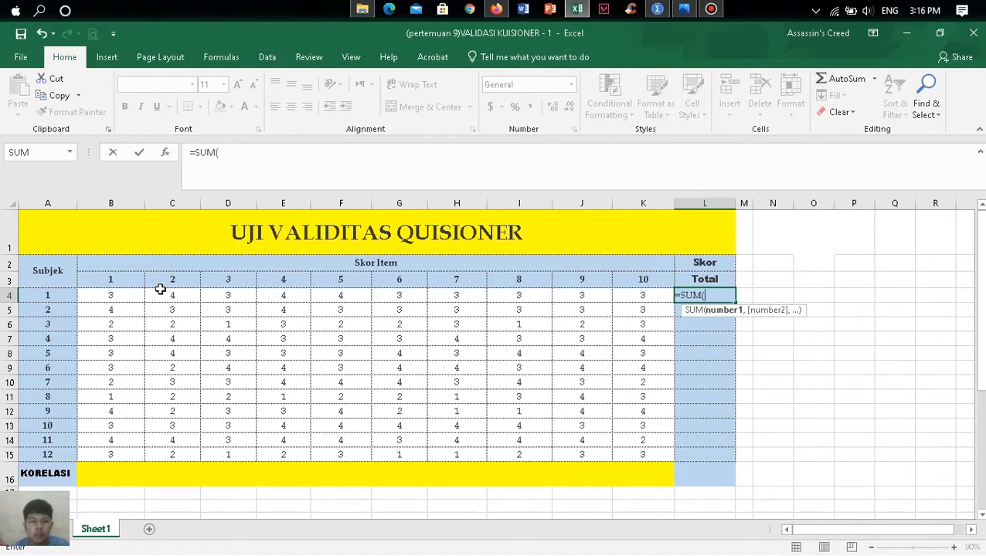
left_click_drag(116, 296, 641, 296)
type(")")
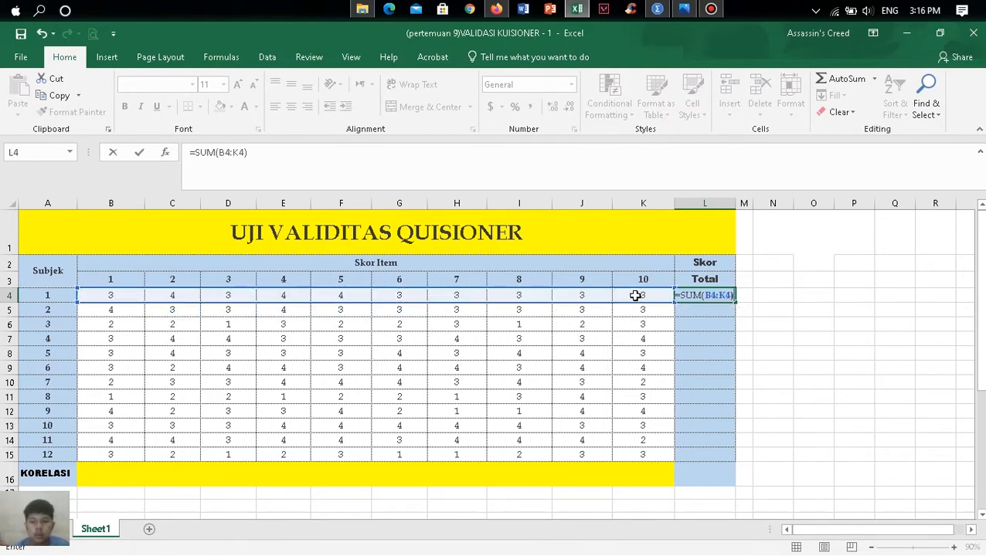
key("Return")
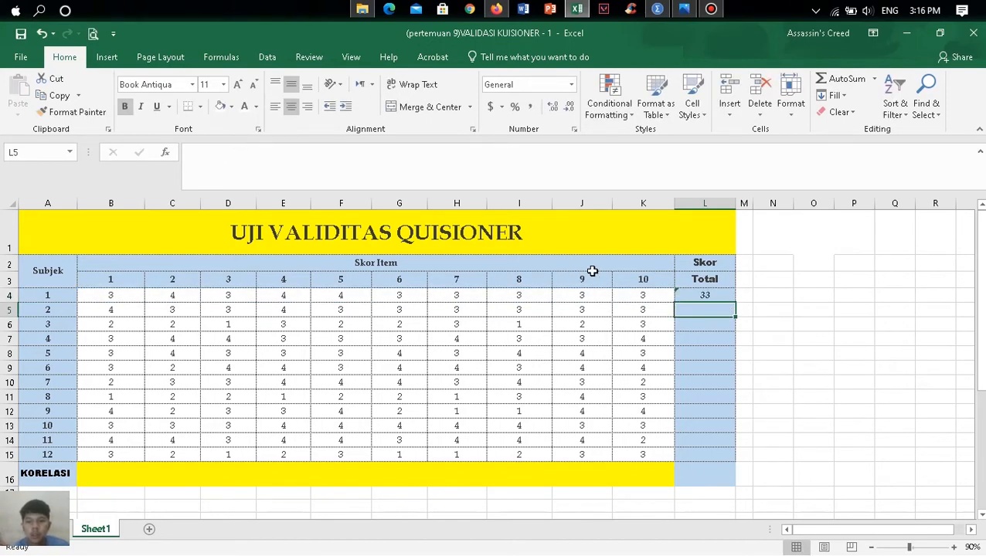
left_click(713, 295)
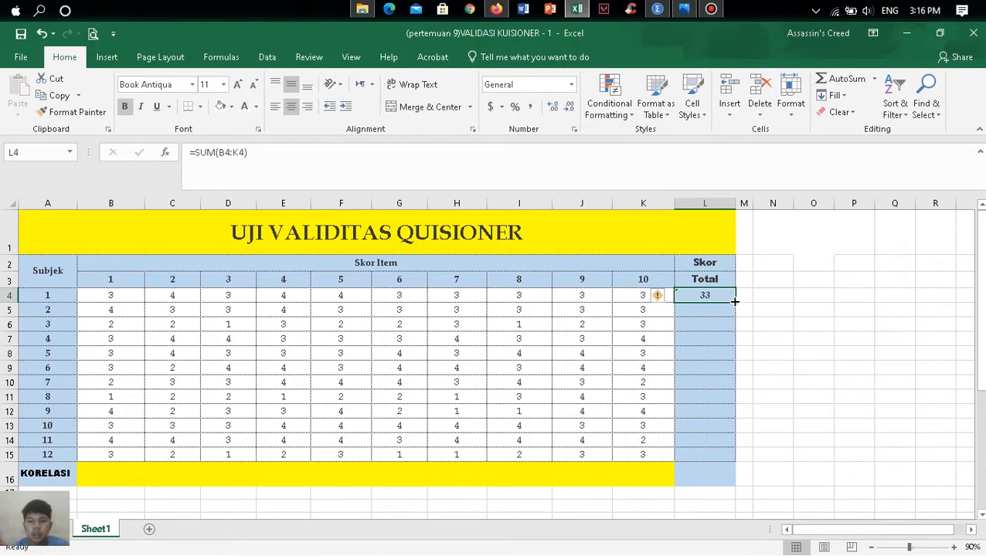
left_click_drag(734, 301, 728, 460)
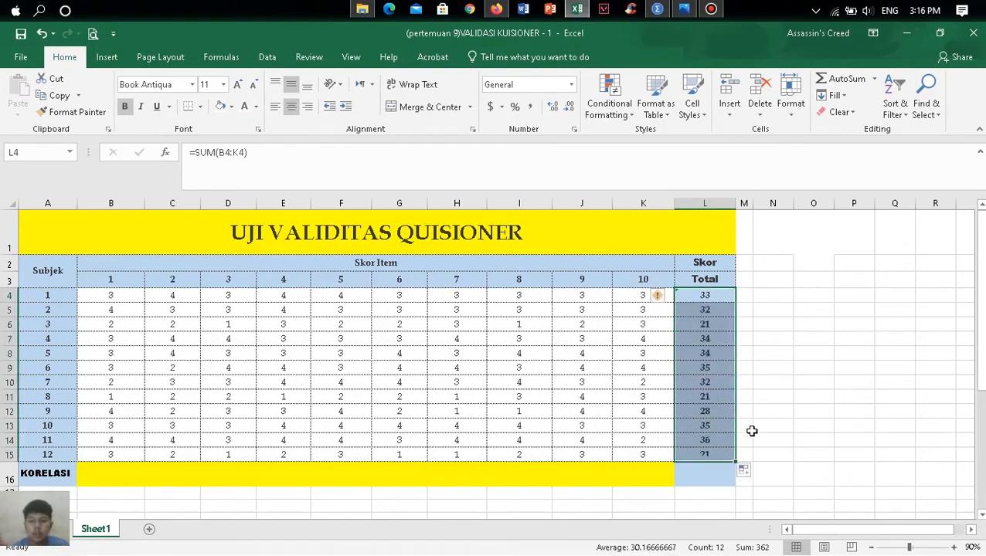
- Enter the label "R Hitung" in cell L16, under the total scores, and set its font color to black
scroll(777, 357, "down", 2)
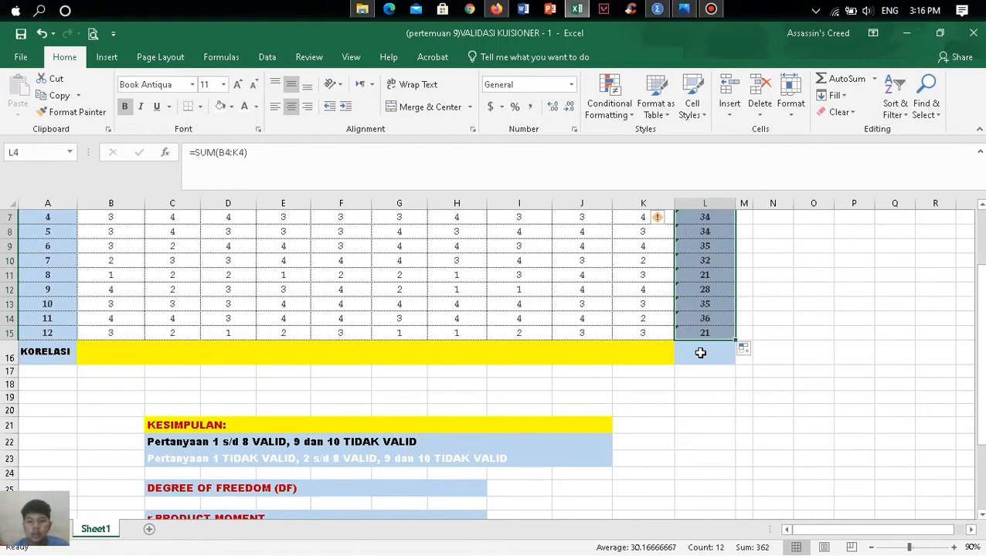
left_click(700, 352)
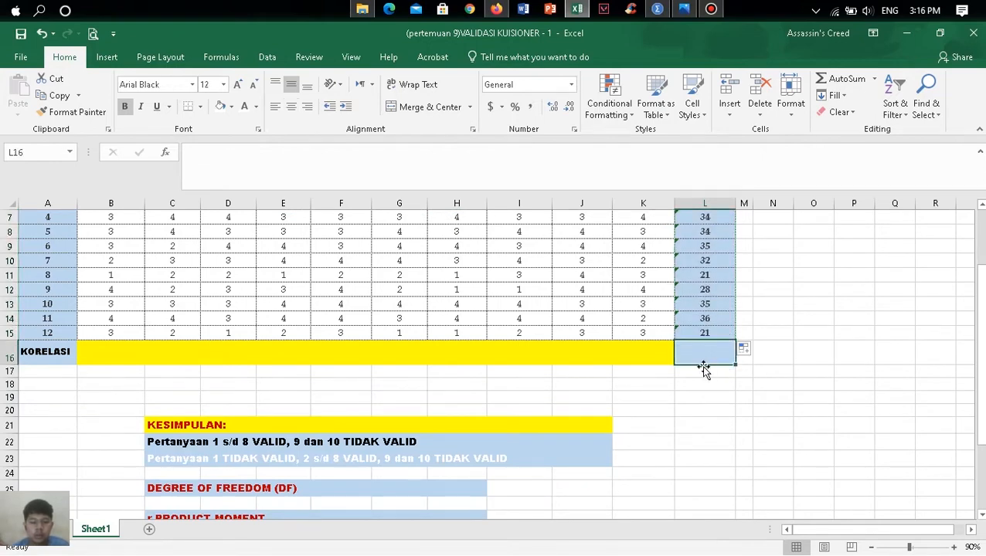
type("R Hitung")
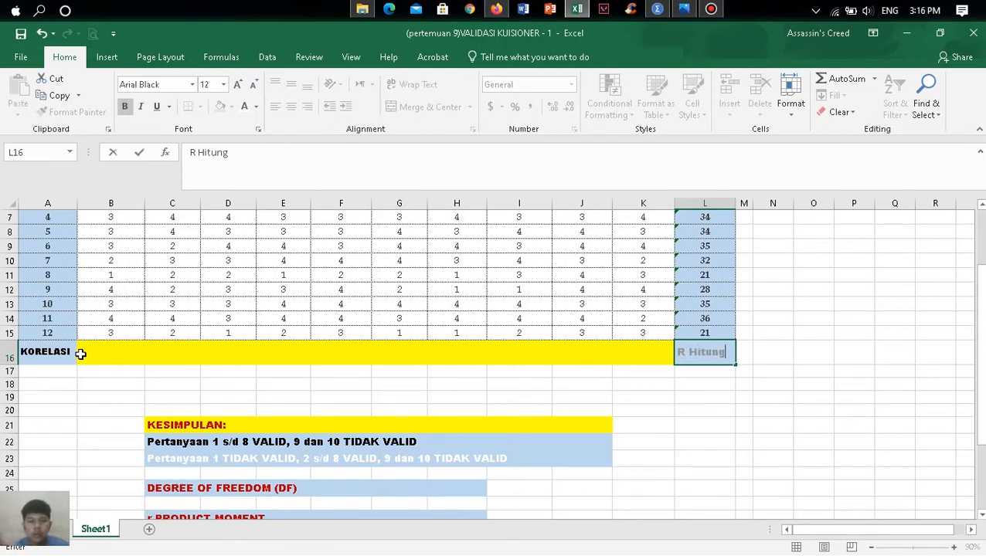
left_click_drag(727, 353, 656, 348)
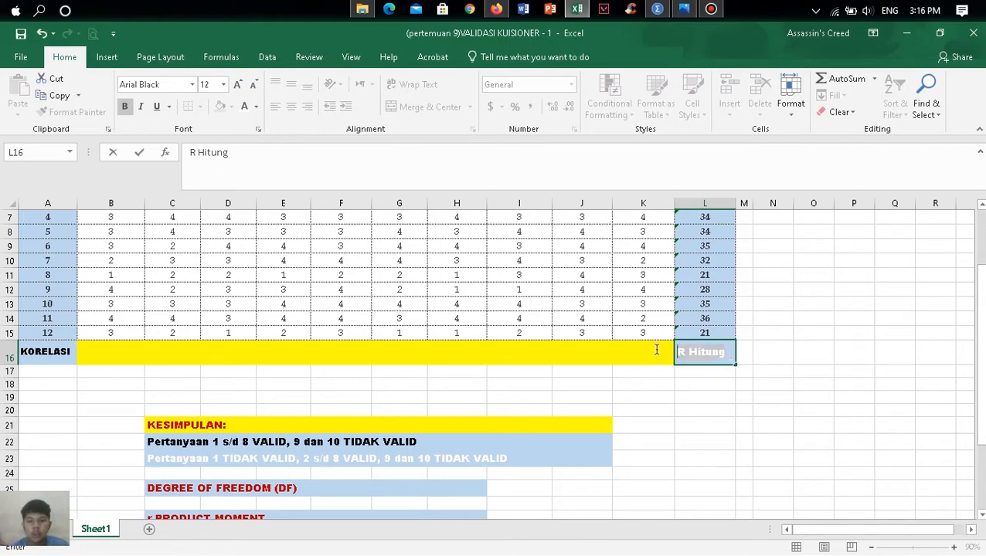
left_click(257, 109)
left_click(251, 129)
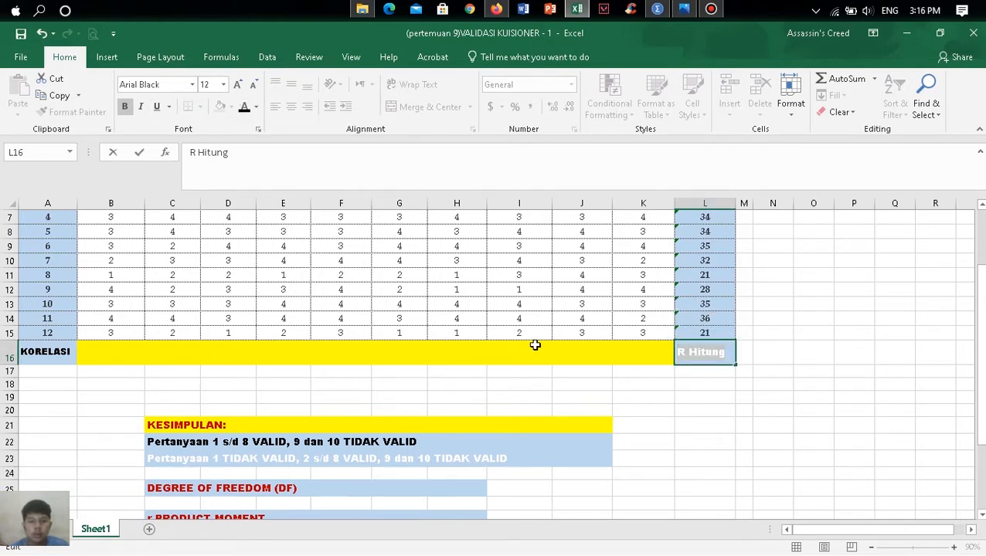
left_click(655, 397)
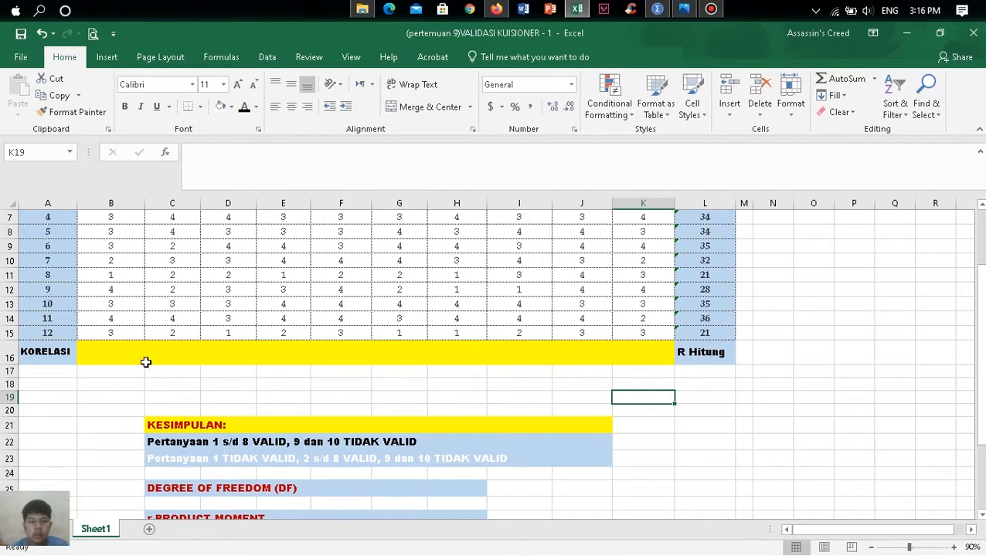
scroll(671, 365, "up", 2)
scroll(682, 365, "down", 2)
scroll(691, 379, "up", 1)
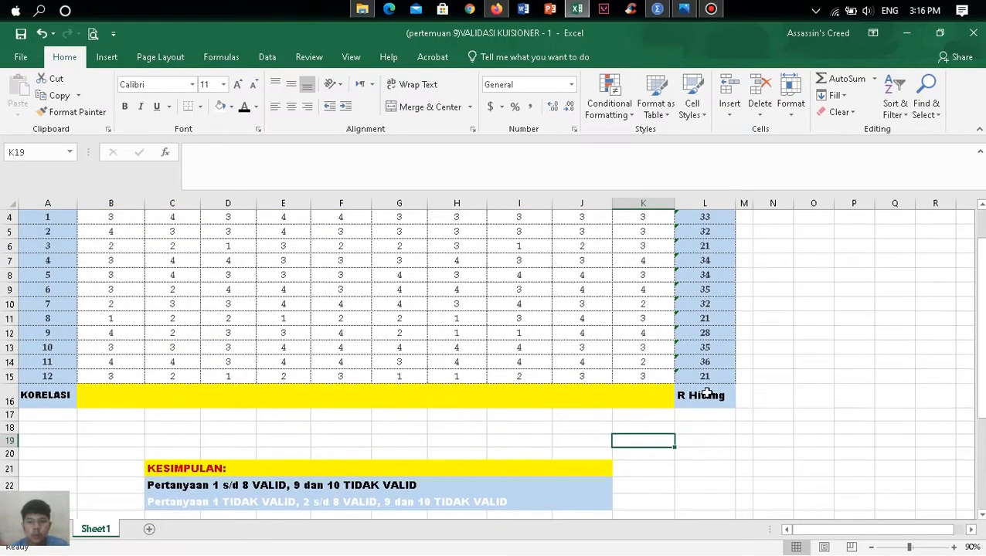
scroll(699, 402, "up", 1)
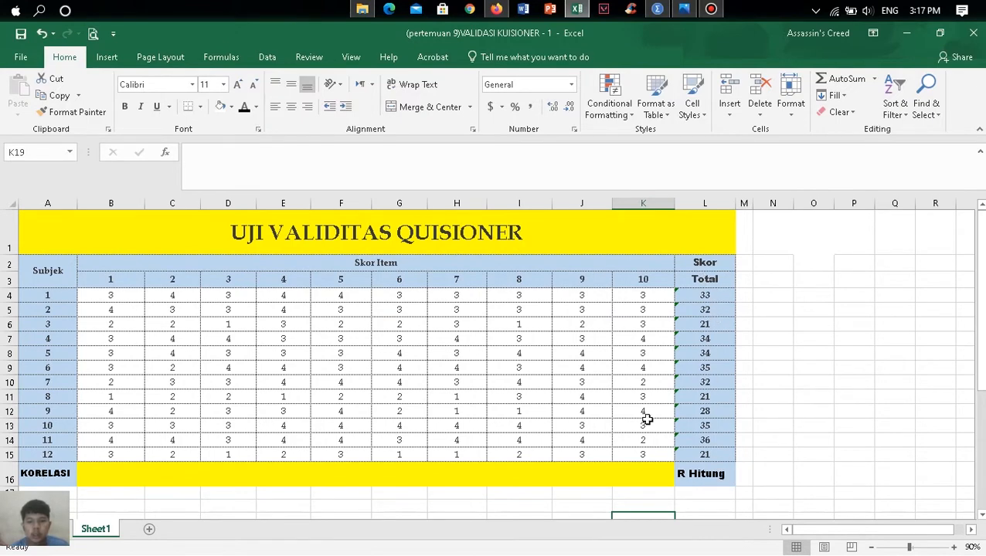
scroll(117, 448, "down", 1)
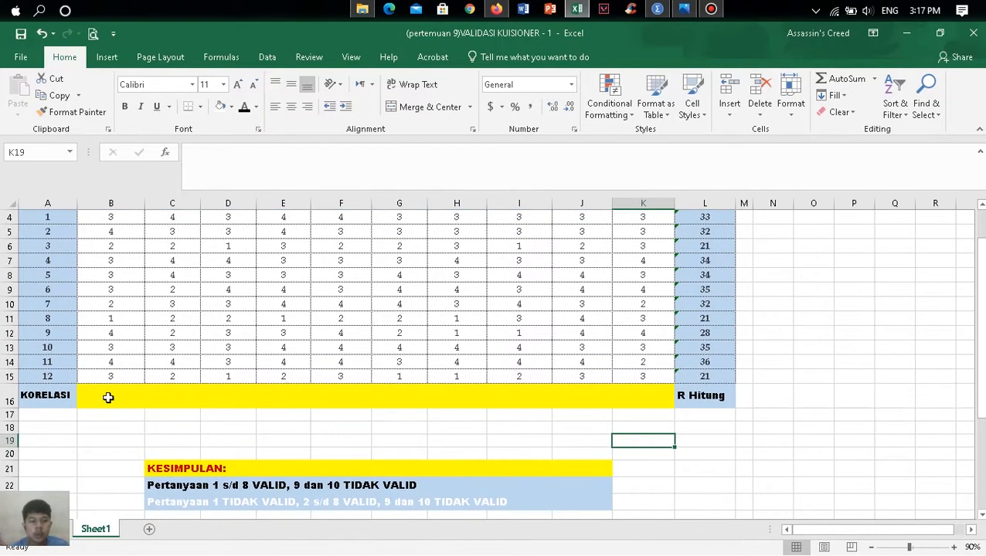
- Calculate item 1's correlation with the total scores by entering =CORREL(B4:B15,L4:L15) in cell B16 of the KORELASI row
left_click(110, 396)
scroll(110, 397, "up", 1)
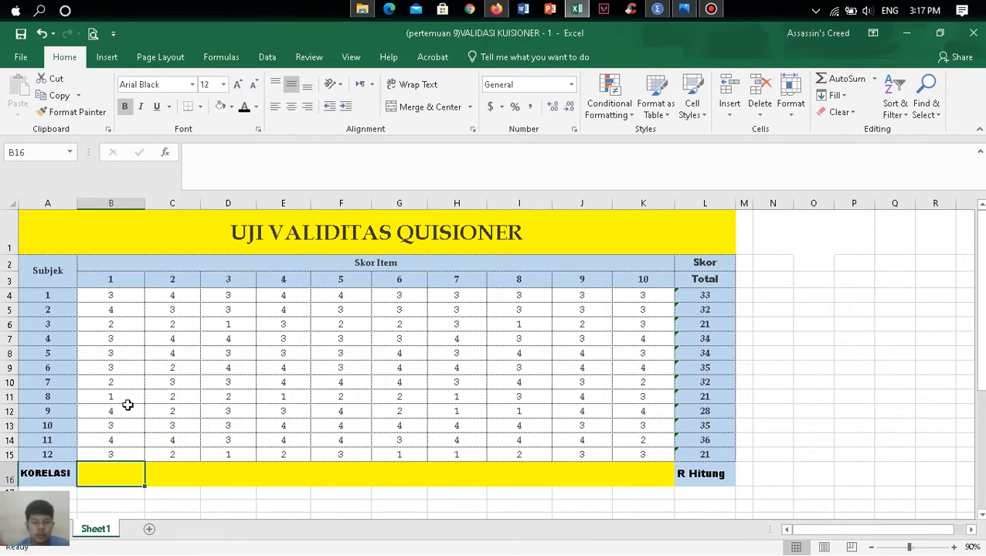
type("=")
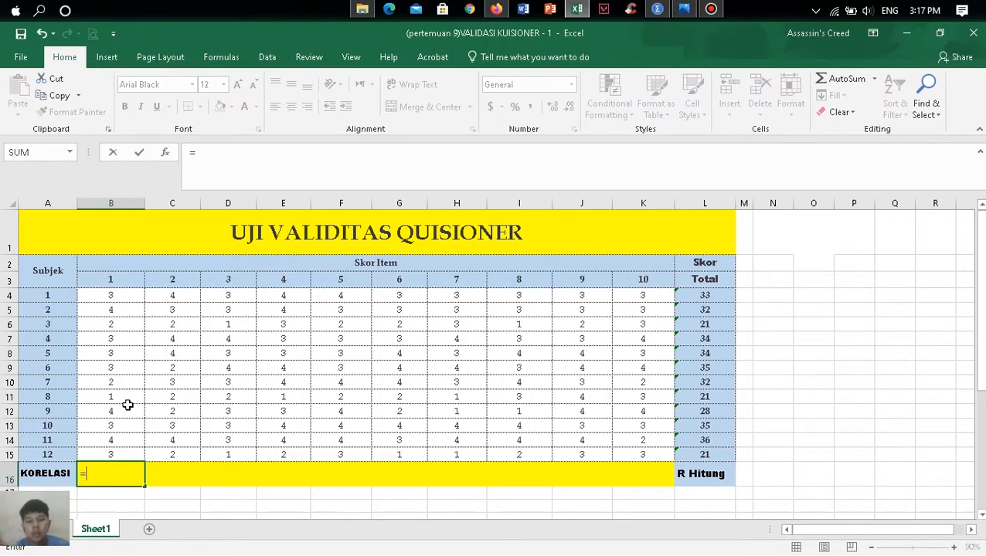
type("core")
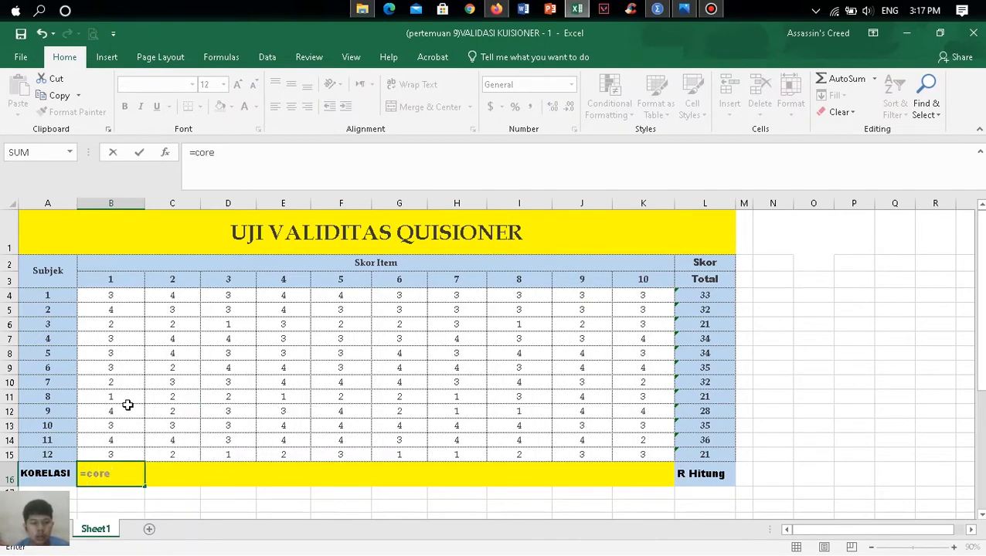
key("BackSpace")
key("BackSpace")
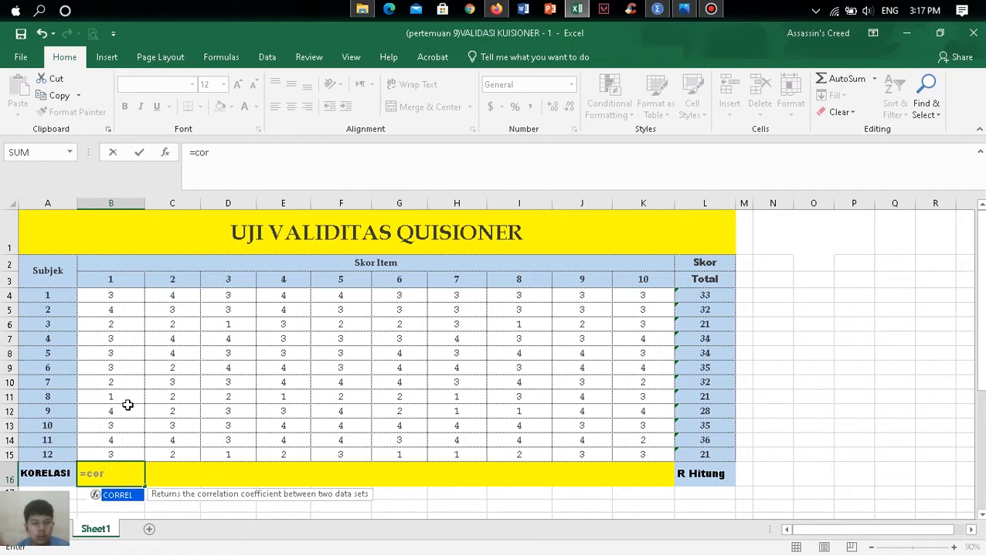
key("Tab")
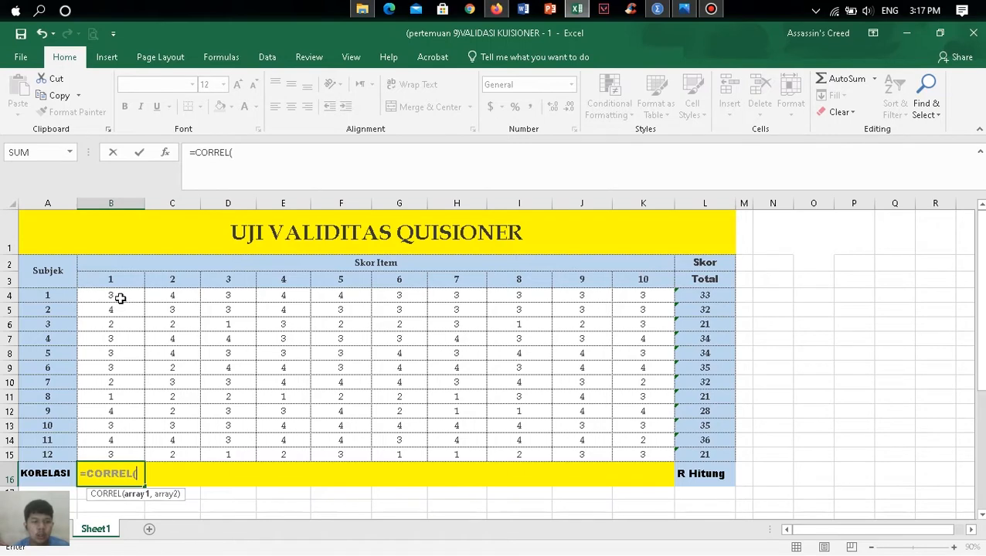
left_click_drag(121, 294, 119, 461)
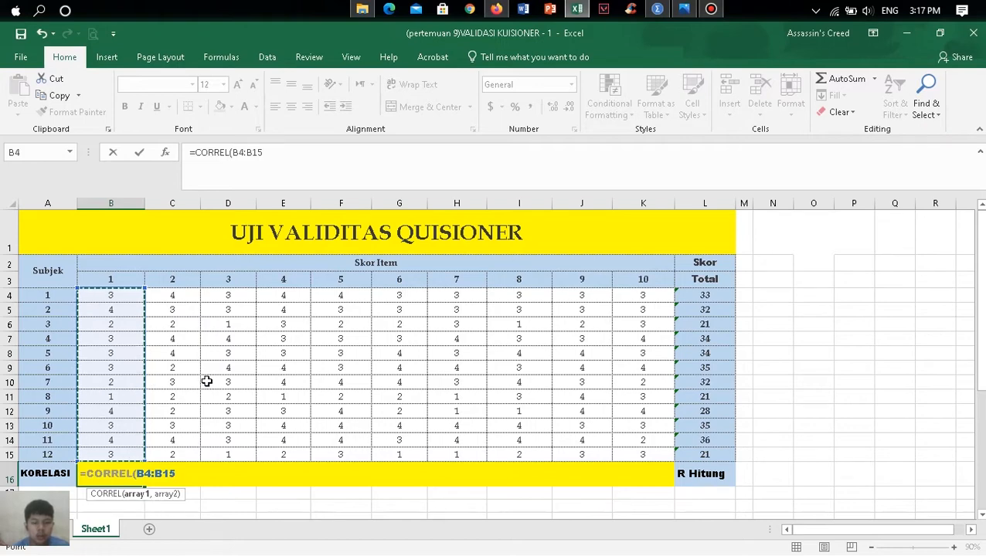
type(",")
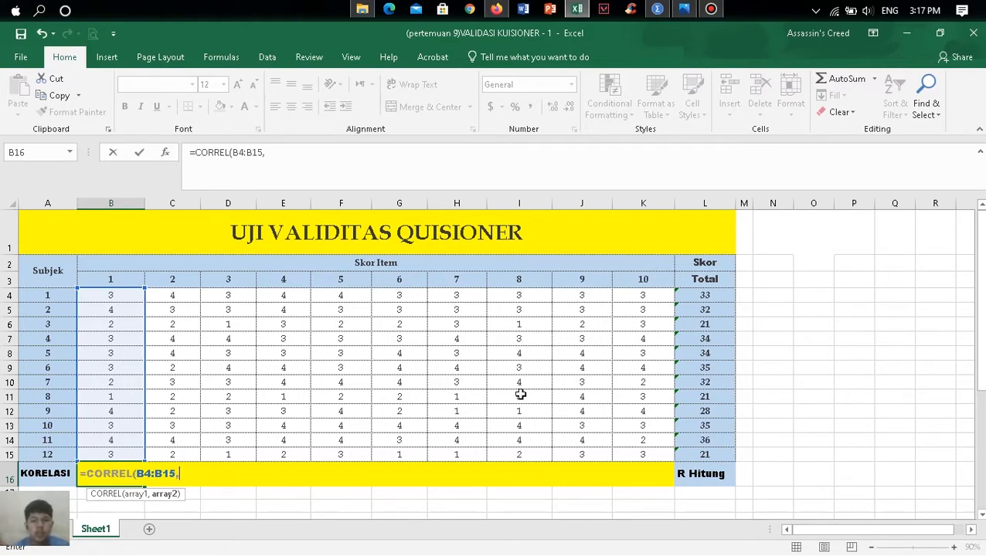
left_click(714, 298)
left_click_drag(714, 297, 709, 456)
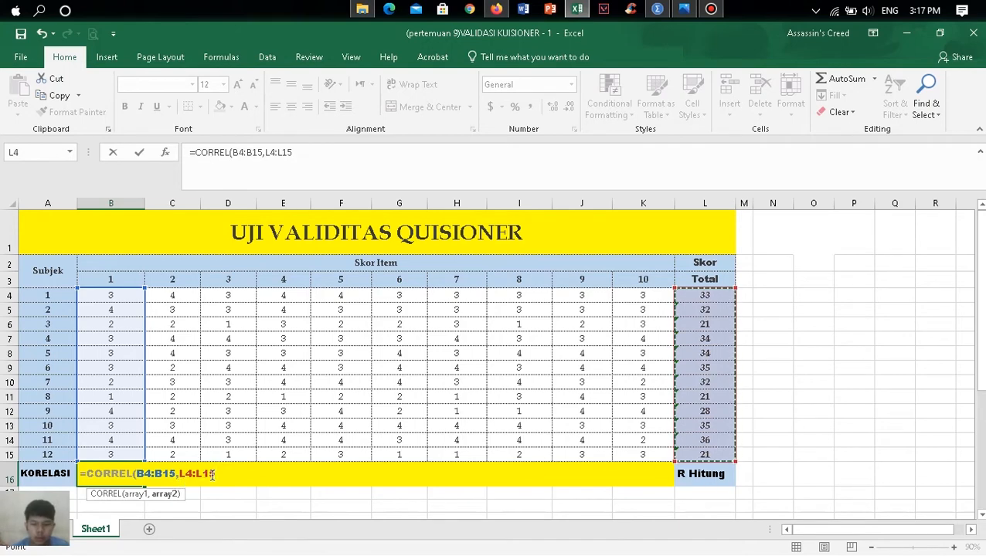
type(")")
key("Return")
key("Right")
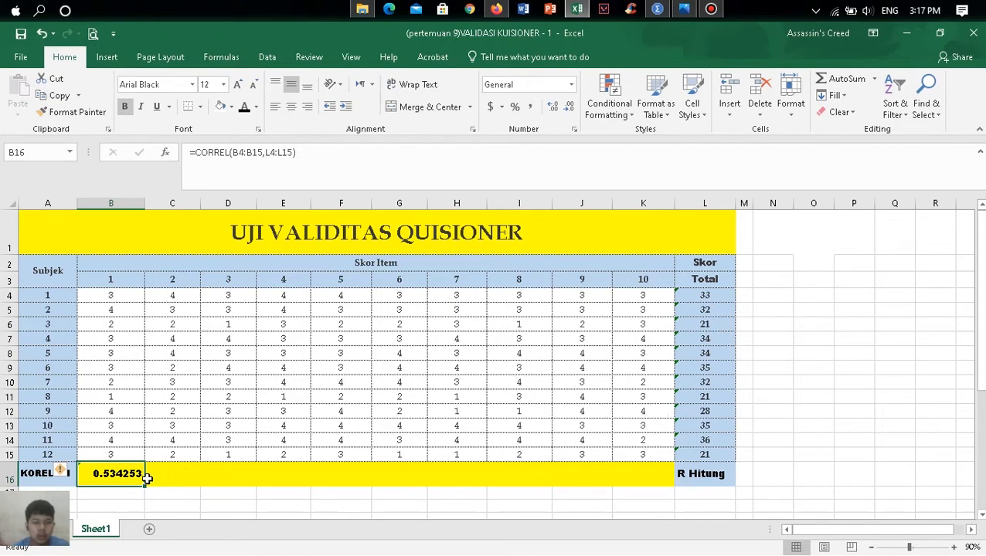
- Try to fill the CORREL formula from B16 across to K16, and undo the fill
left_click_drag(143, 486, 440, 478)
left_click_drag(648, 478, 671, 475)
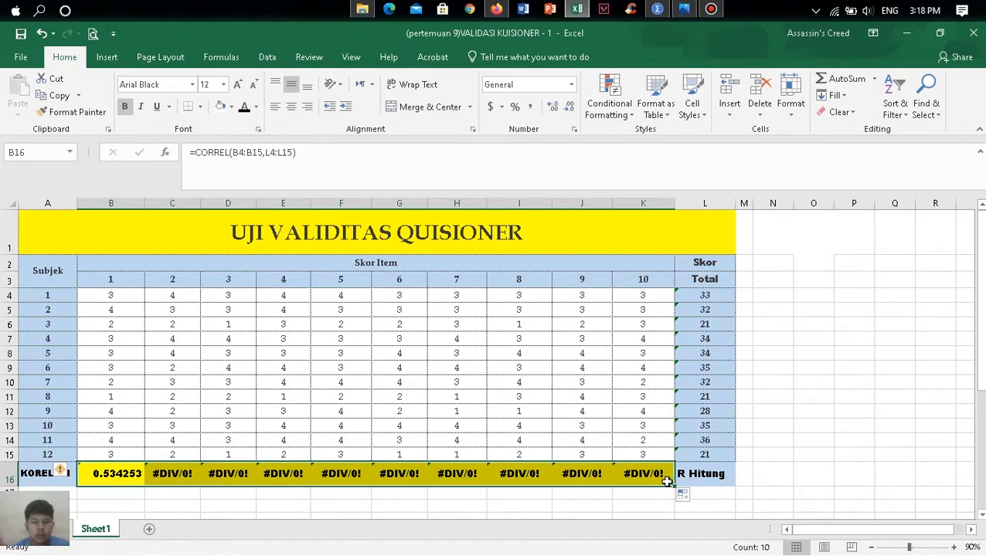
key("ctrl+z")
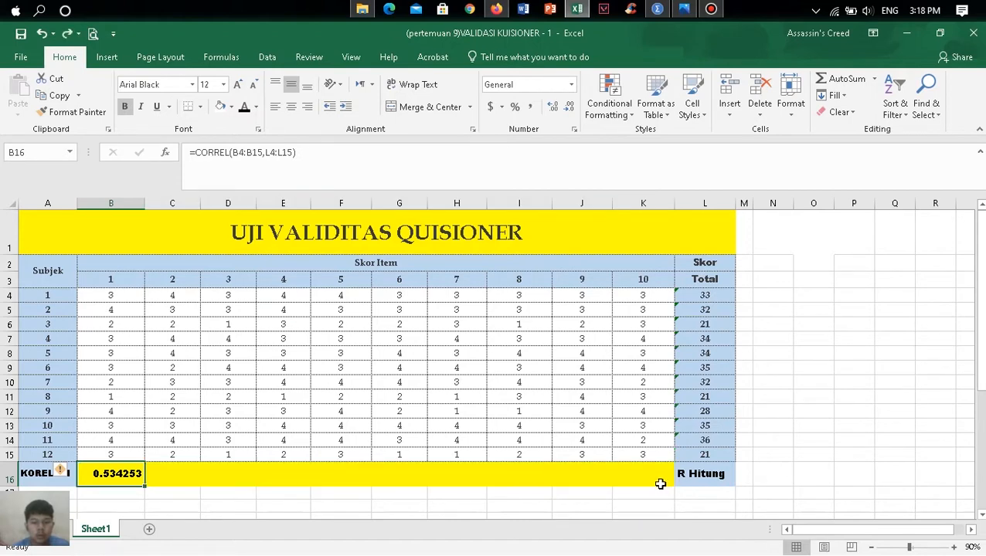
- Lock the total score column in B16's formula so that it reads =CORREL(B4:B15,$L4:$L15)
left_click(266, 152)
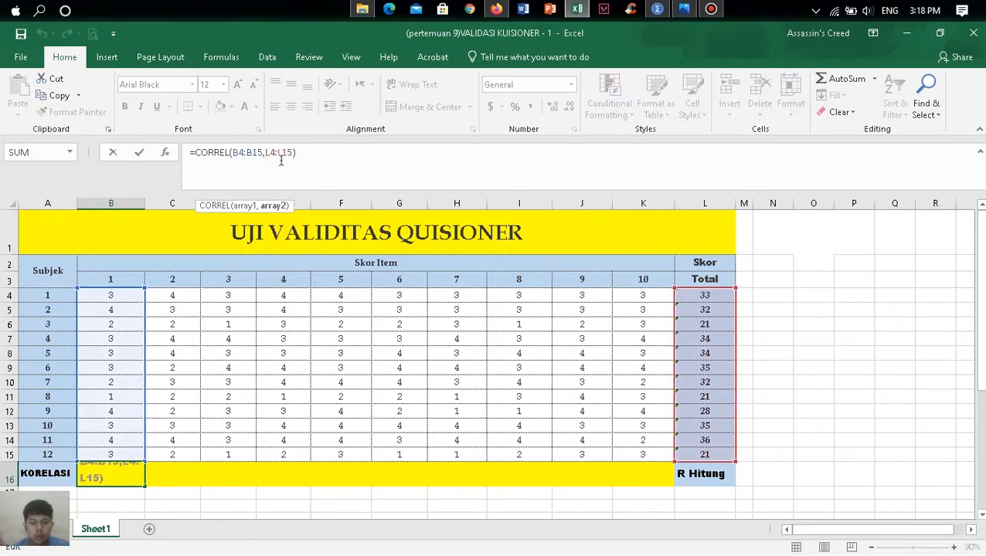
type("$L4:")
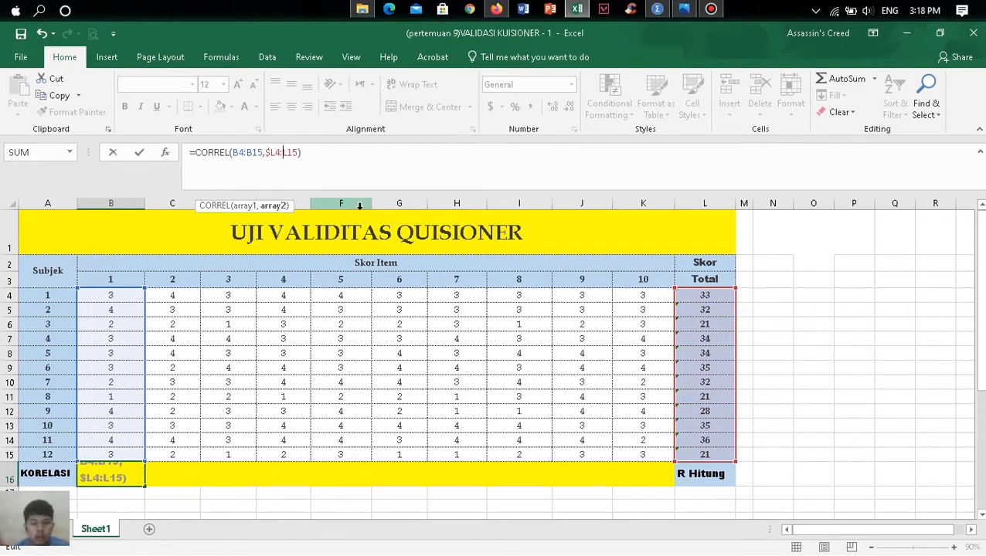
type("$")
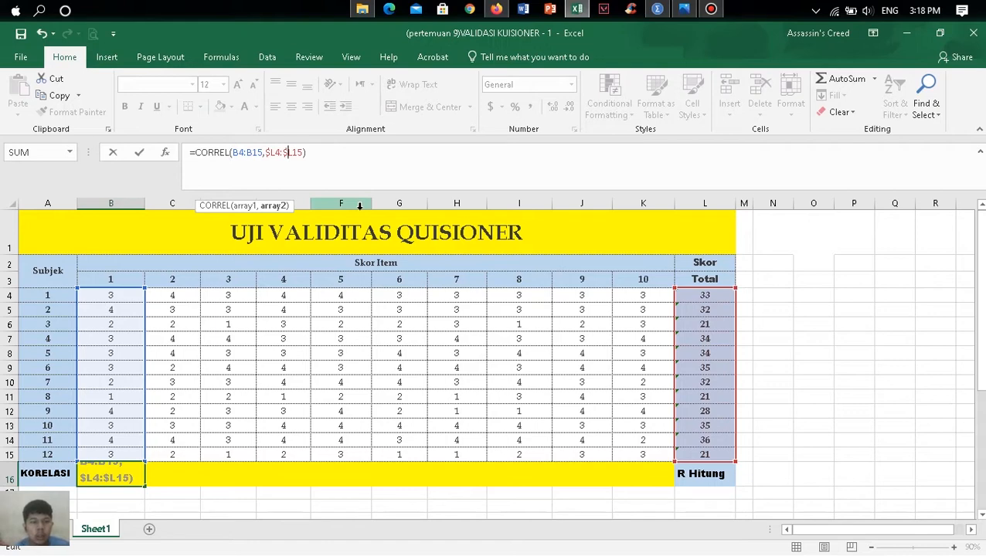
key("Return")
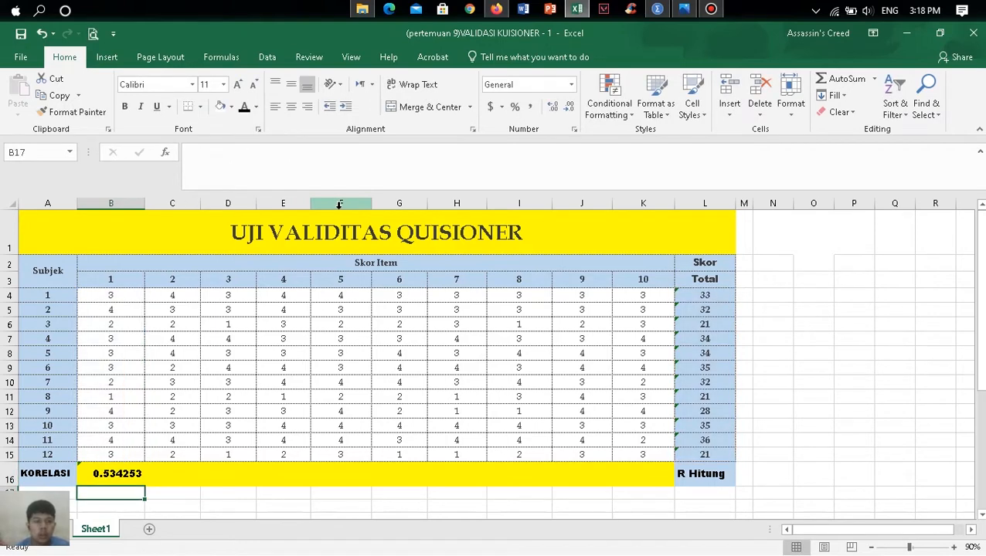
- Fill the CORREL formula from B16 across to K16 and check the references in the filled cells
left_click(130, 474)
left_click_drag(147, 481, 669, 490)
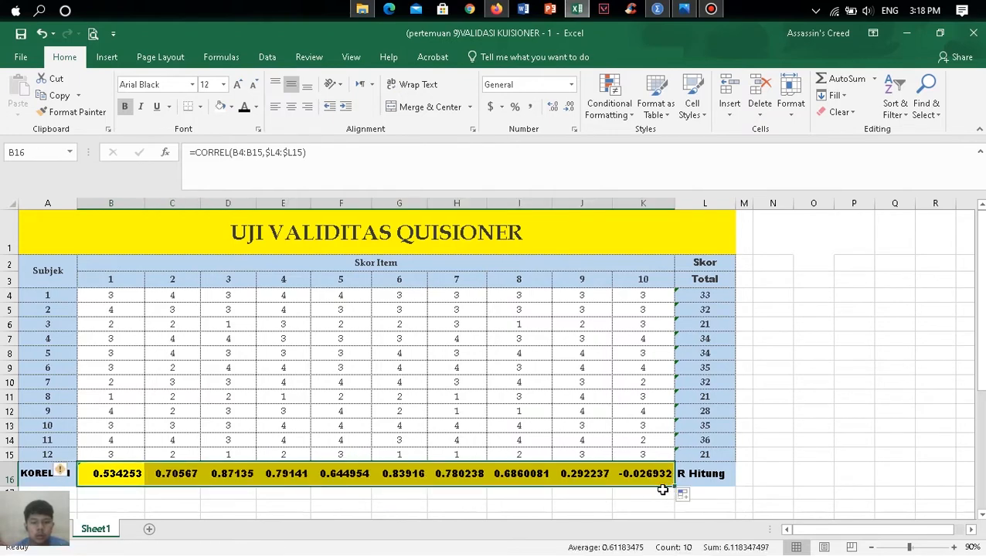
left_click(167, 474)
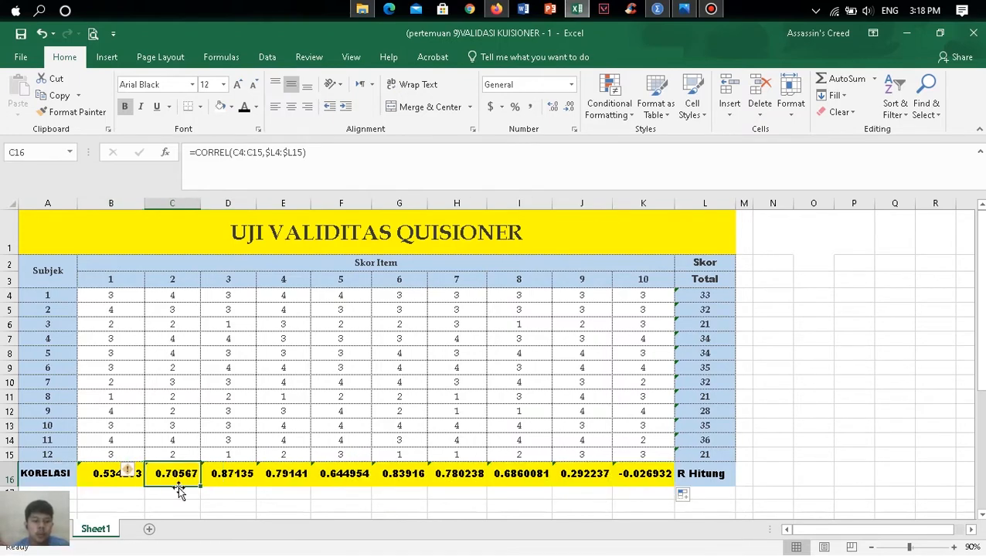
left_click(98, 479)
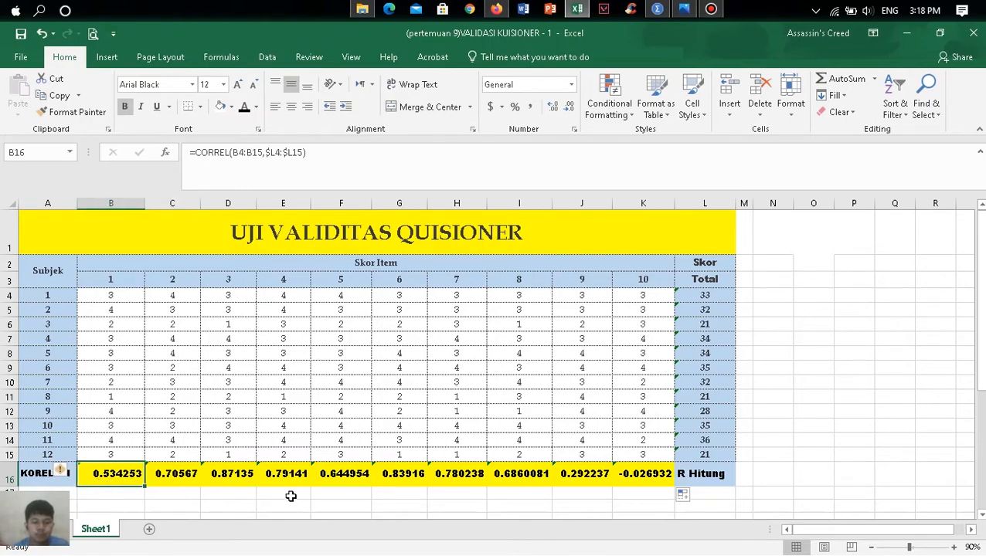
scroll(385, 491, "down", 1)
scroll(610, 462, "up", 1)
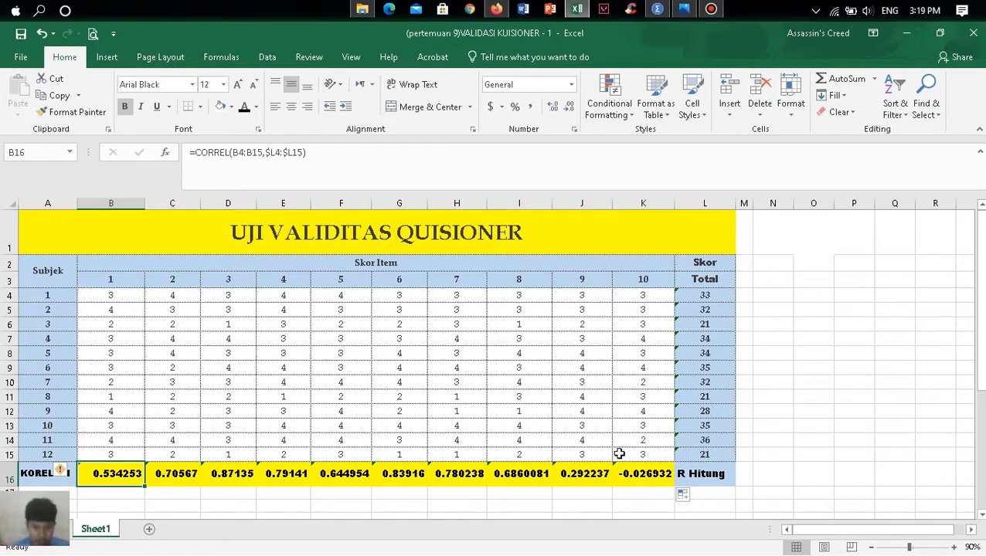
- Enter the degree-of-freedom calculation as the text '12-2= 10 in cell F25, beside the DEGREE OF FREEDOM (DF) label
scroll(606, 427, "down", 3)
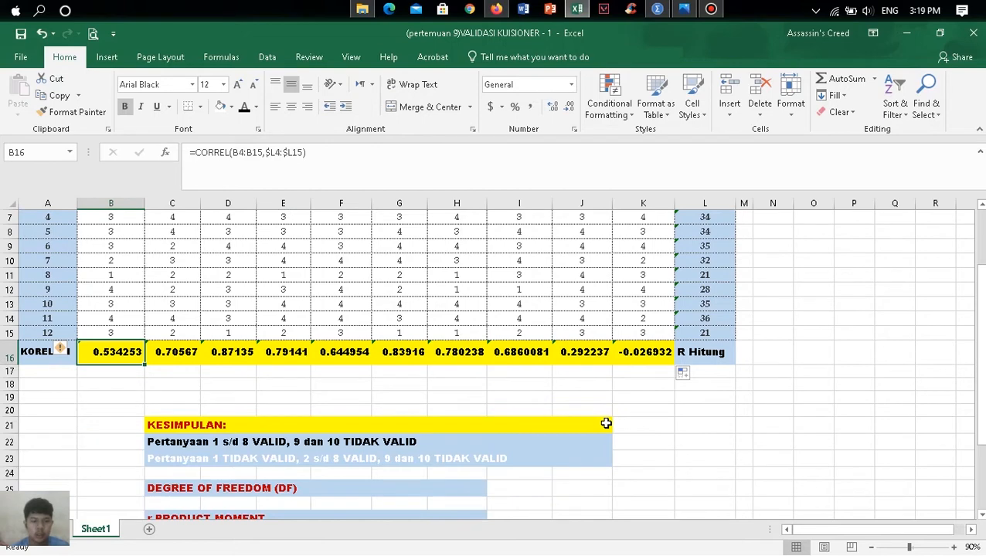
left_click(873, 548)
scroll(417, 434, "down", 1)
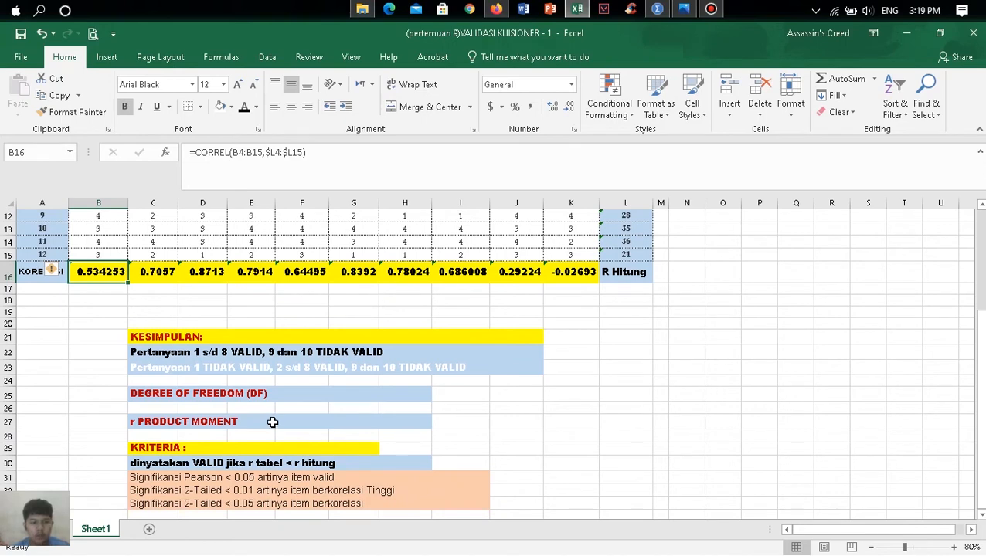
scroll(272, 422, "up", 1)
left_click(314, 434)
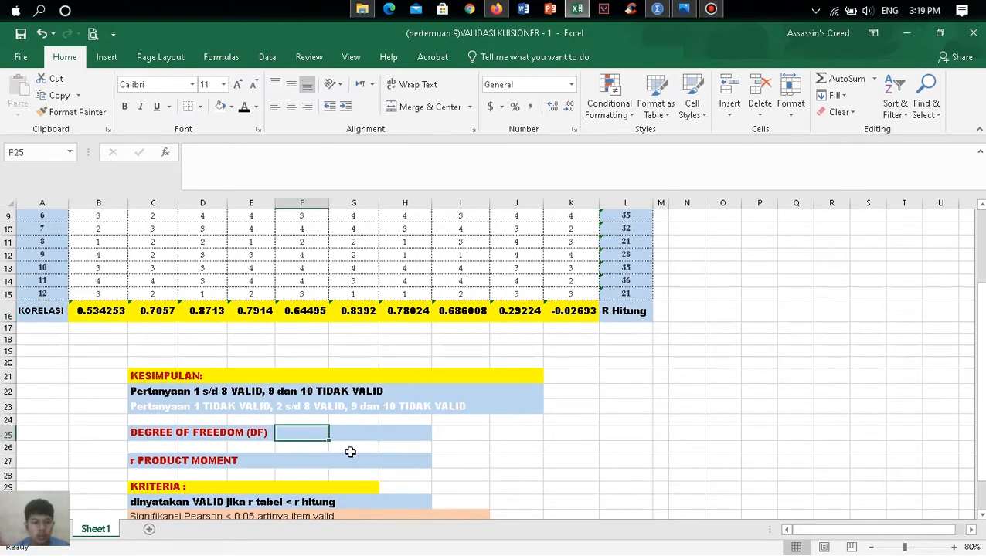
scroll(350, 452, "up", 1)
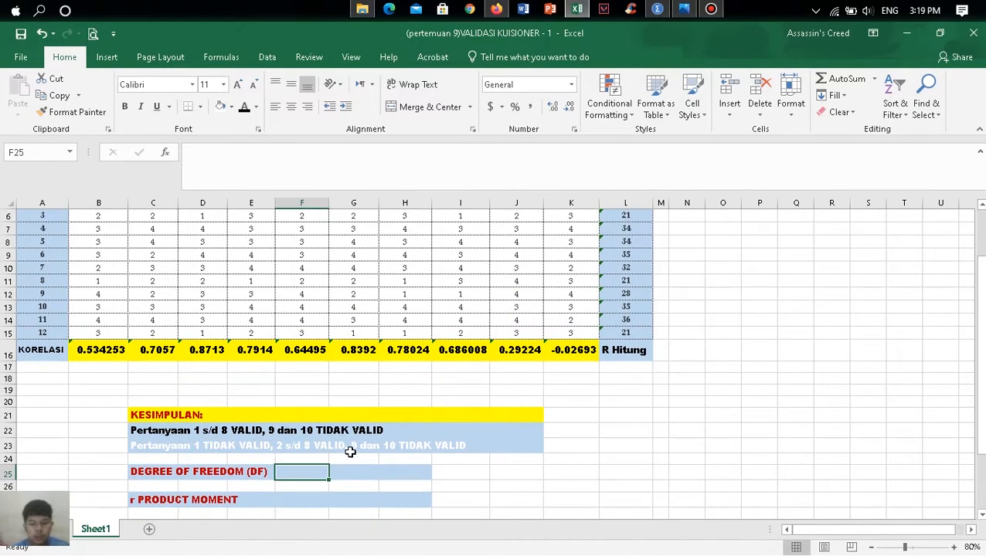
type("=")
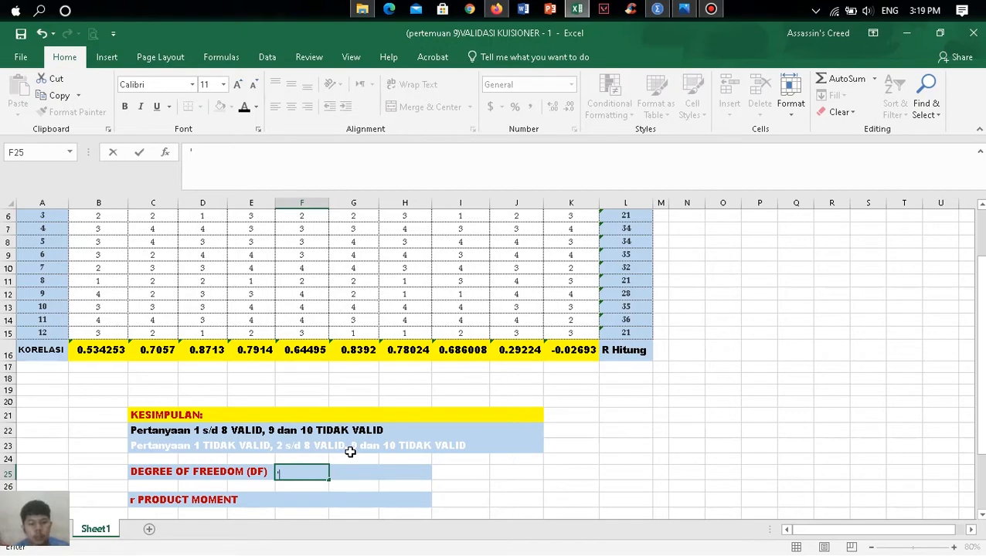
scroll(78, 418, "up", 2)
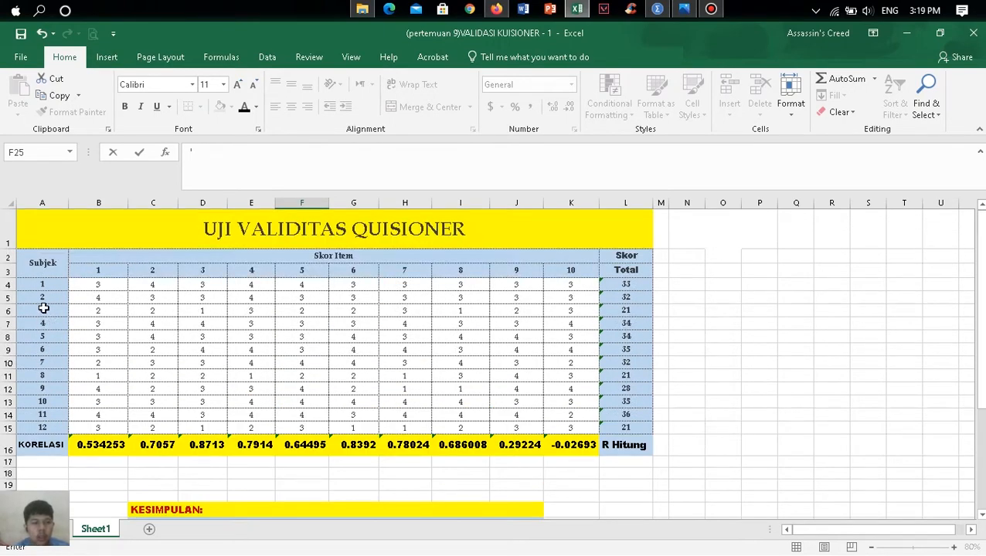
scroll(42, 306, "down", 2)
scroll(46, 364, "up", 2)
scroll(40, 336, "down", 1)
type("12-")
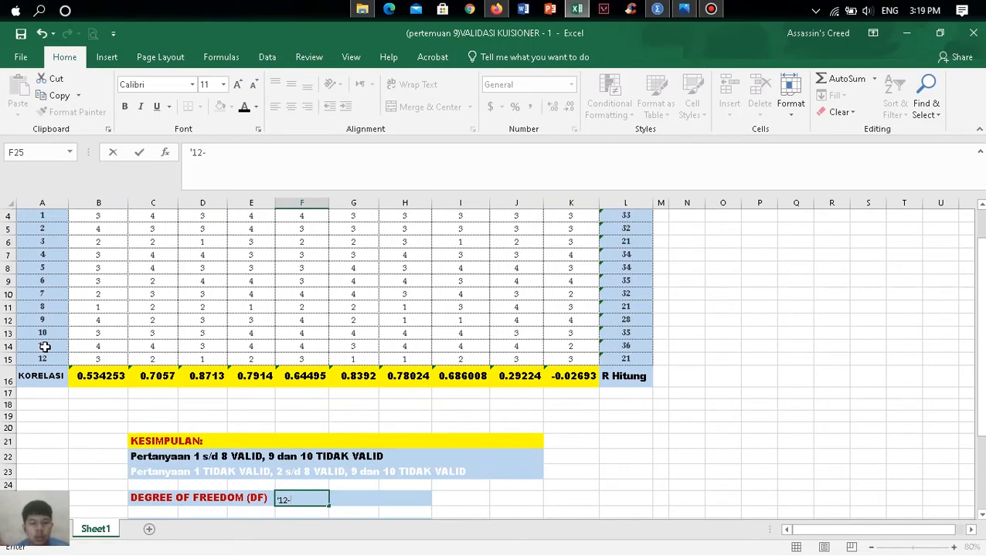
scroll(43, 343, "up", 2)
scroll(46, 344, "down", 2)
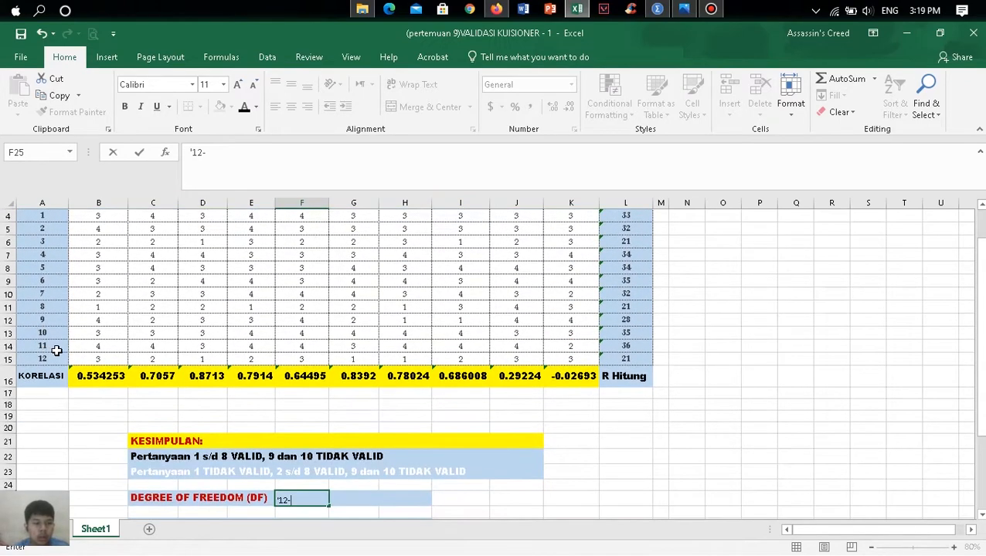
scroll(56, 351, "down", 1)
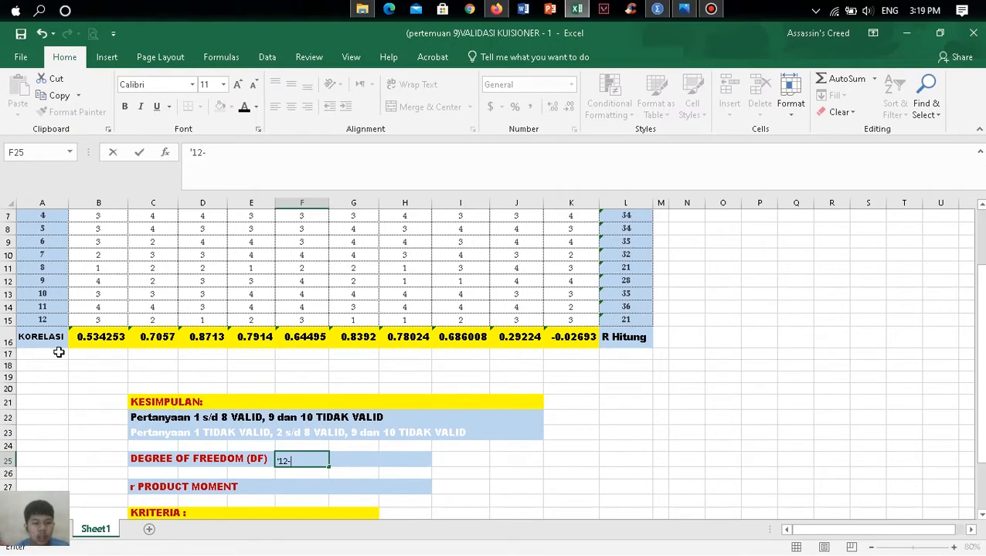
type("-2")
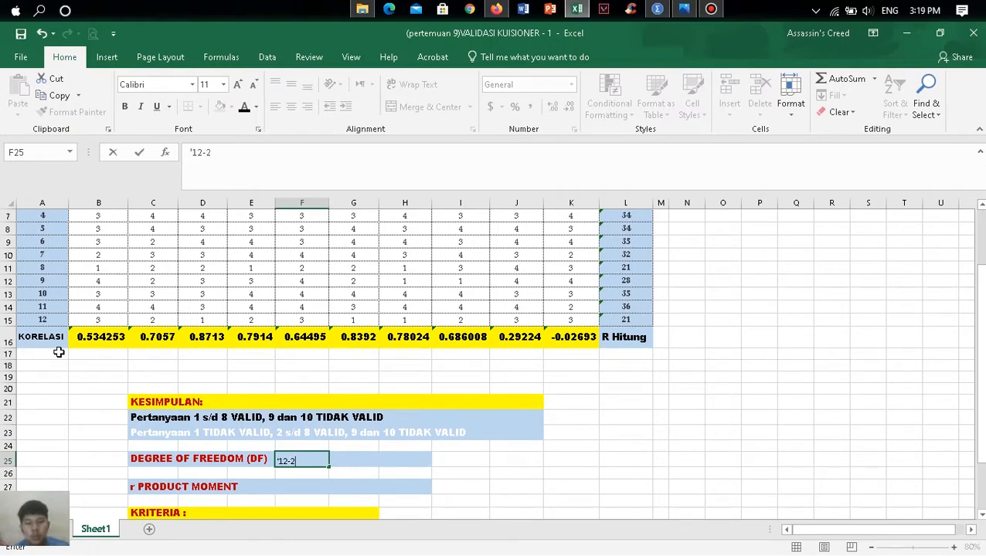
type("=")
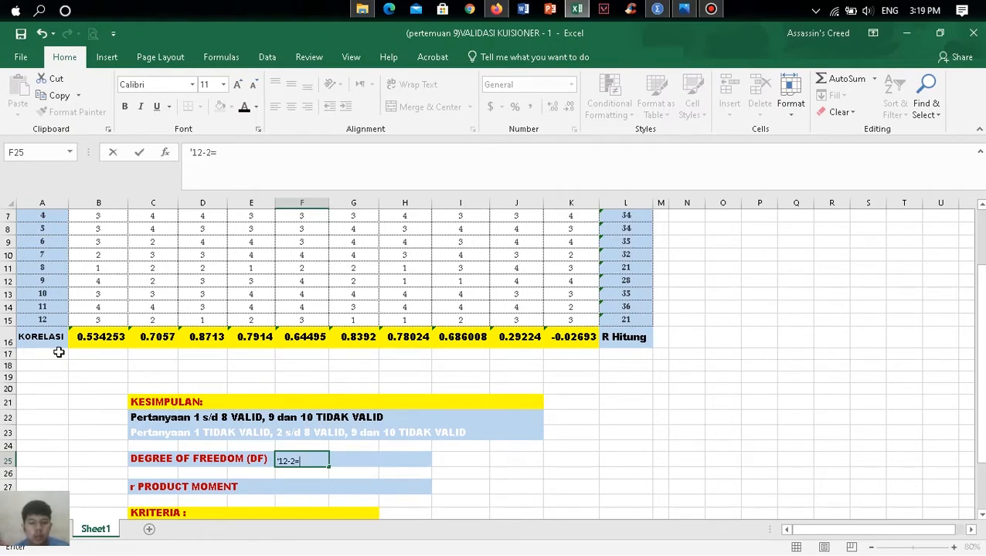
type(" 10")
key("Left")
key("Left")
key("Right")
key("Right")
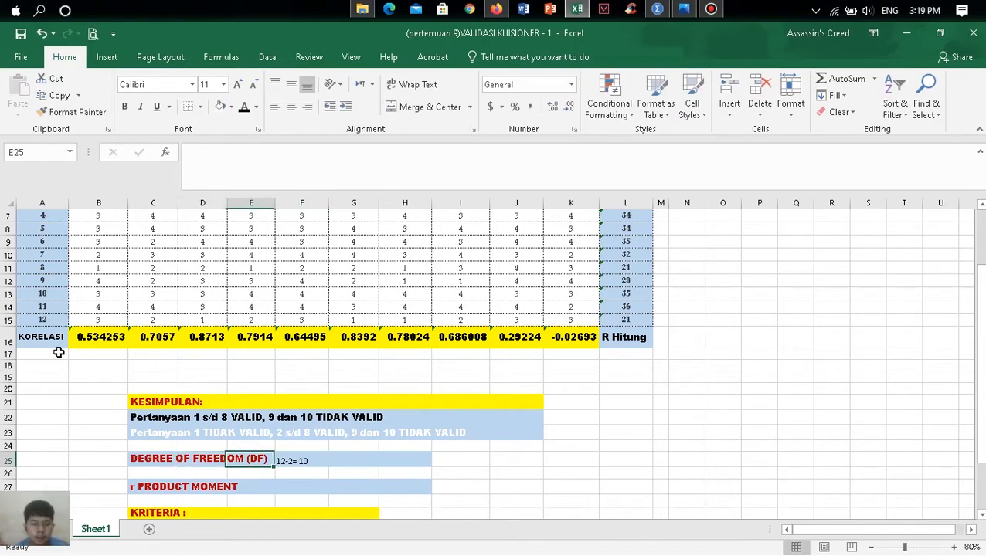
- Make F25 bold at font size 14 and edit its text to read 12-2 = 10
left_click(124, 106)
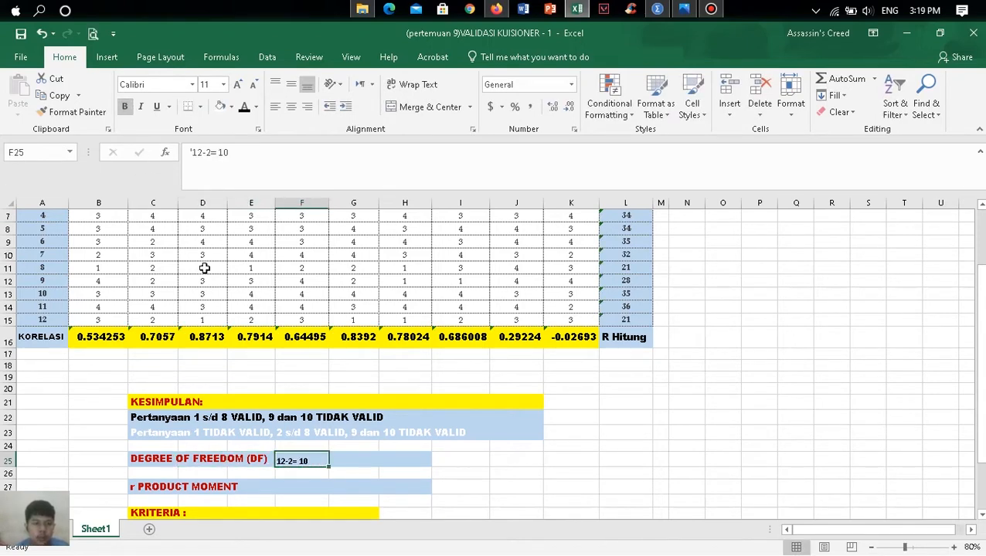
left_click(236, 85)
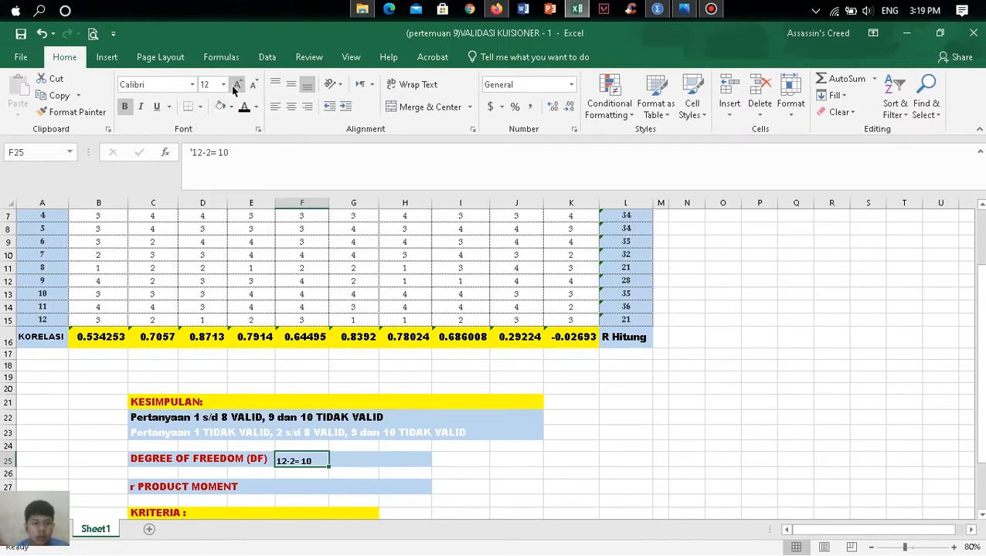
left_click(237, 85)
left_click(211, 154)
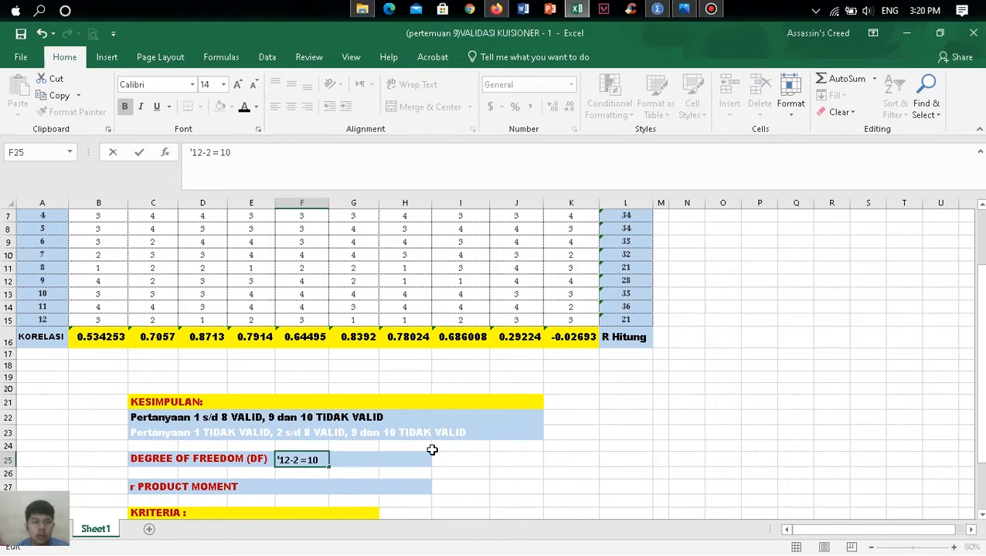
left_click(381, 462)
- Switch to Photos and look up the r value for N = 10 in the Tabel r product Moment.jpg table
scroll(311, 488, "down", 1)
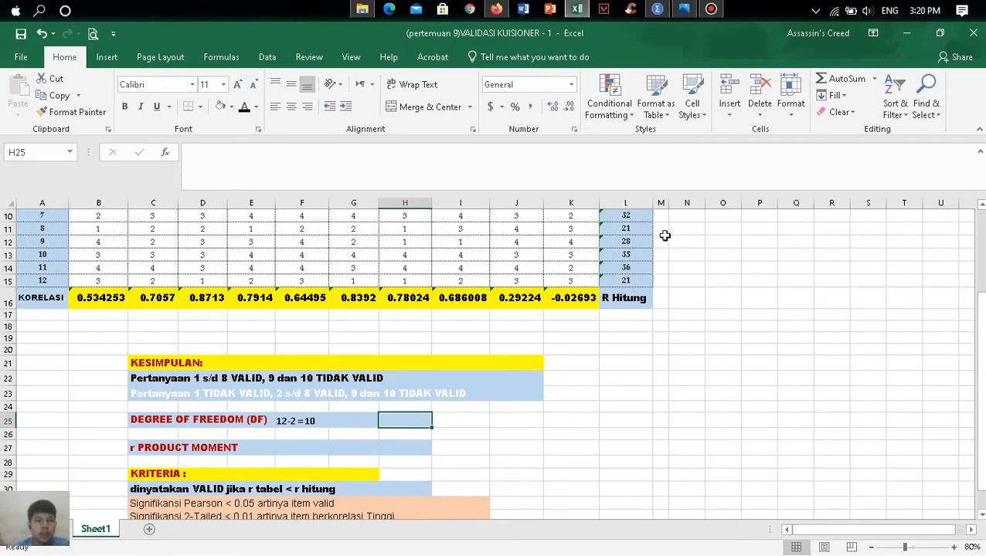
left_click(683, 13)
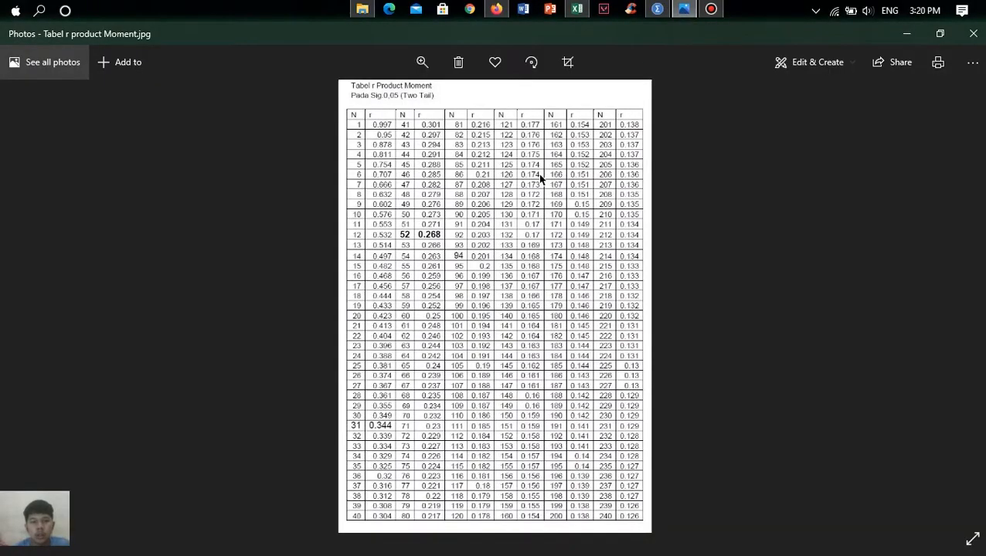
scroll(537, 175, "up", 2)
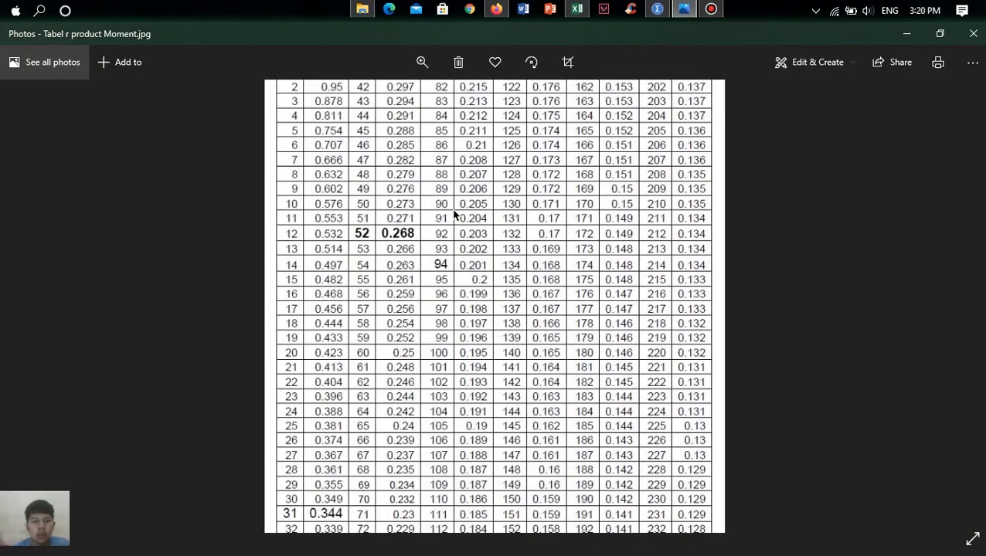
left_click_drag(604, 133, 585, 224)
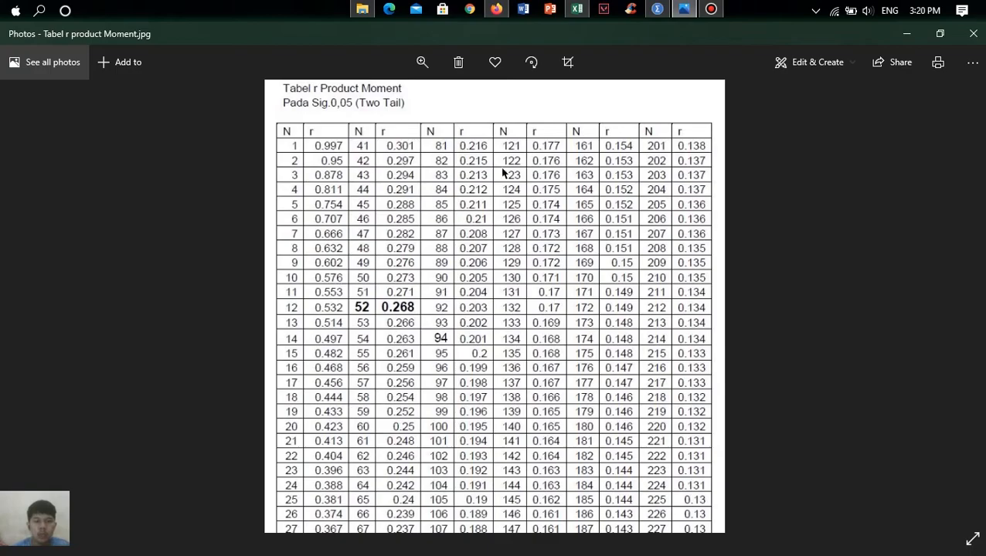
left_click(657, 10)
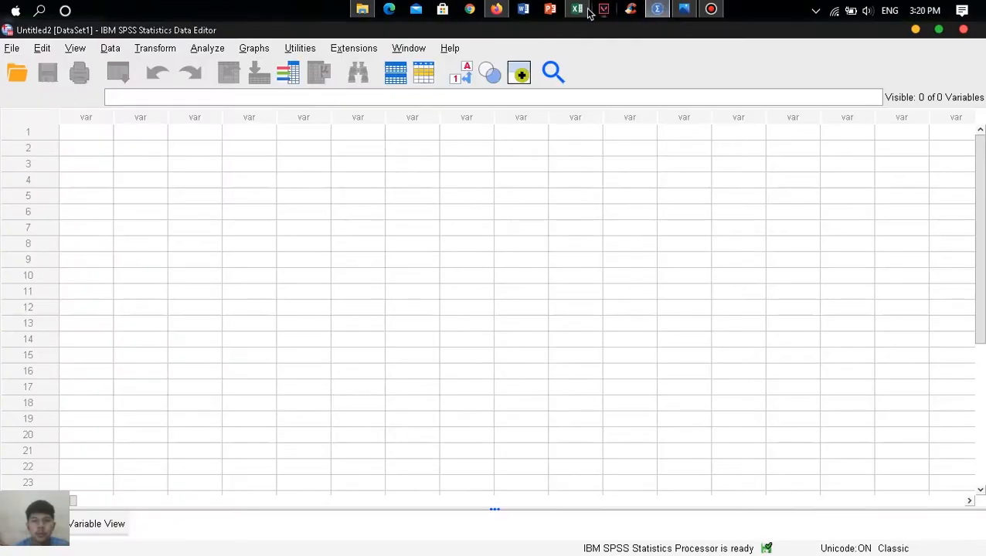
- Switch back to Excel and enter "r = 0,576" in cell F27, beside the r PRODUCT MOMENT label
left_click(579, 11)
left_click(296, 450)
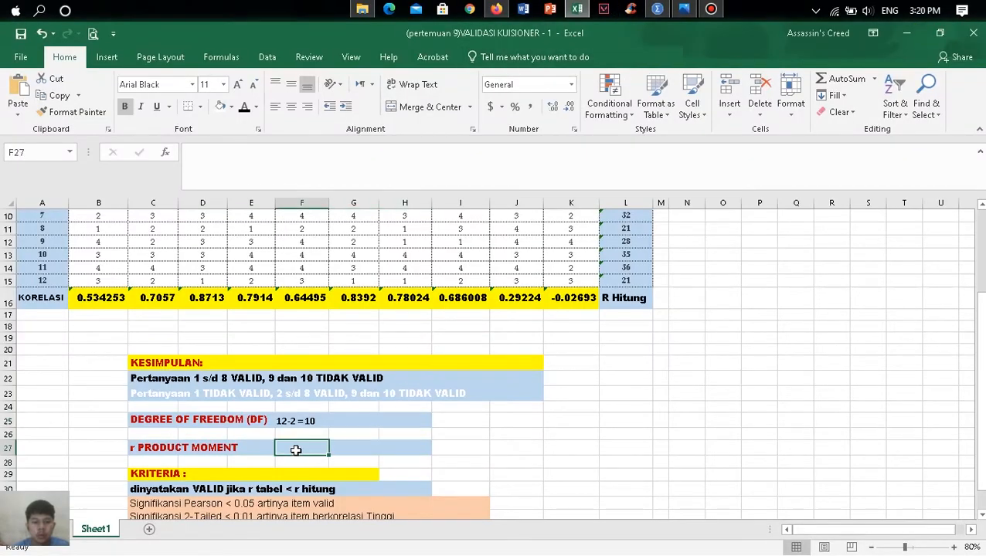
type("r")
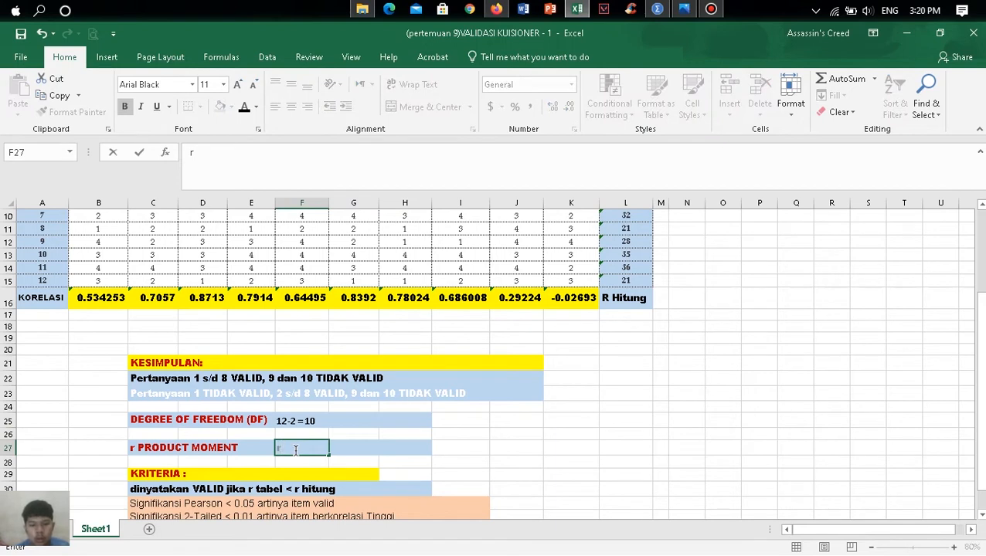
type(" = 0,576")
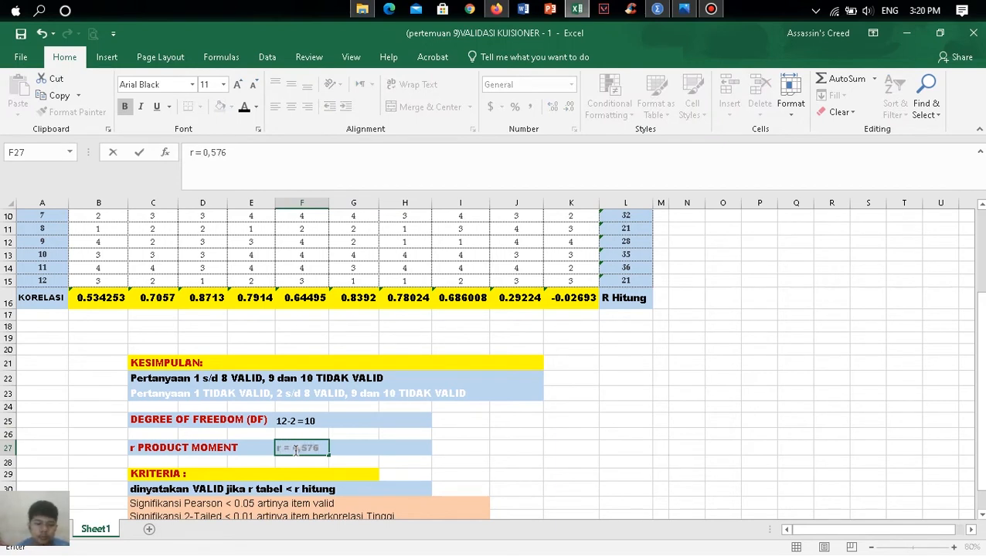
left_click(349, 463)
- Set the font of the degree-of-freedom entry in F25 to Times New Roman, size 14
scroll(414, 384, "down", 1)
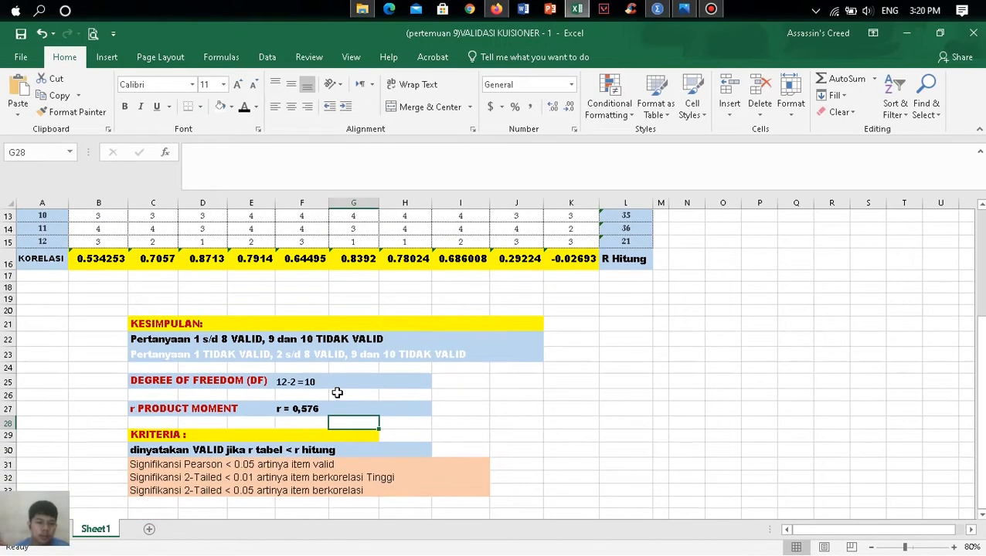
left_click(301, 382)
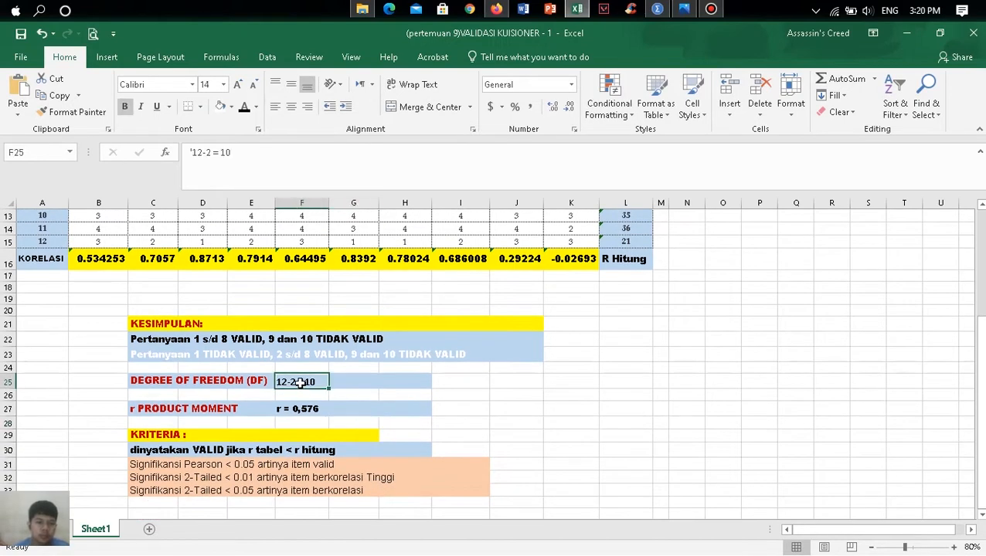
left_click(237, 85)
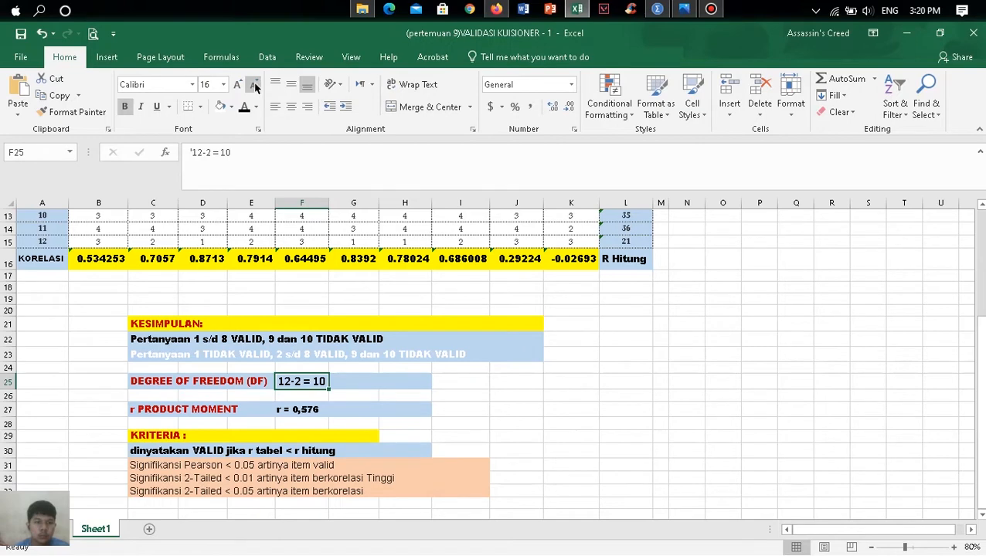
left_click(253, 85)
left_click(192, 84)
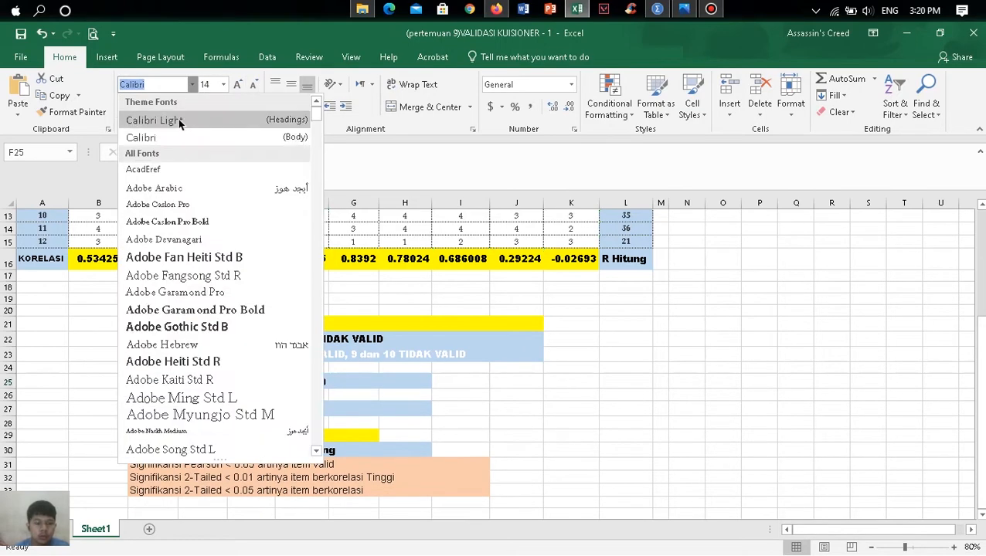
type("Times New Roman")
key("Return")
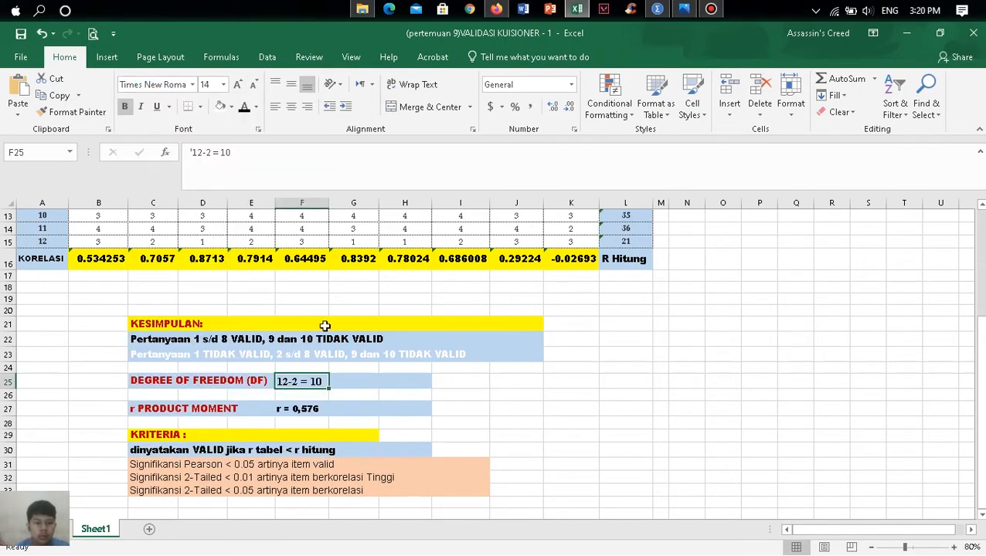
left_click(348, 397)
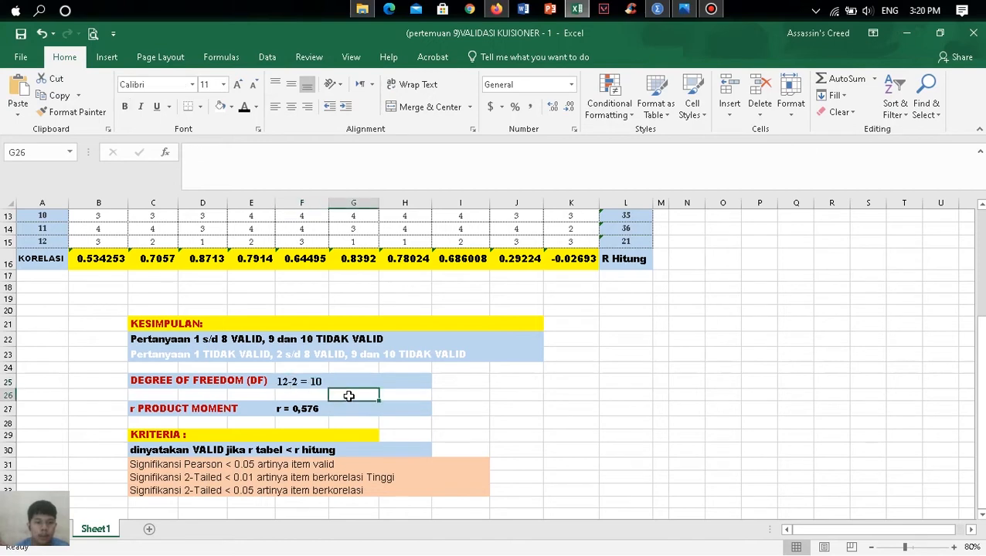
scroll(348, 396, "down", 1)
scroll(425, 409, "down", 1)
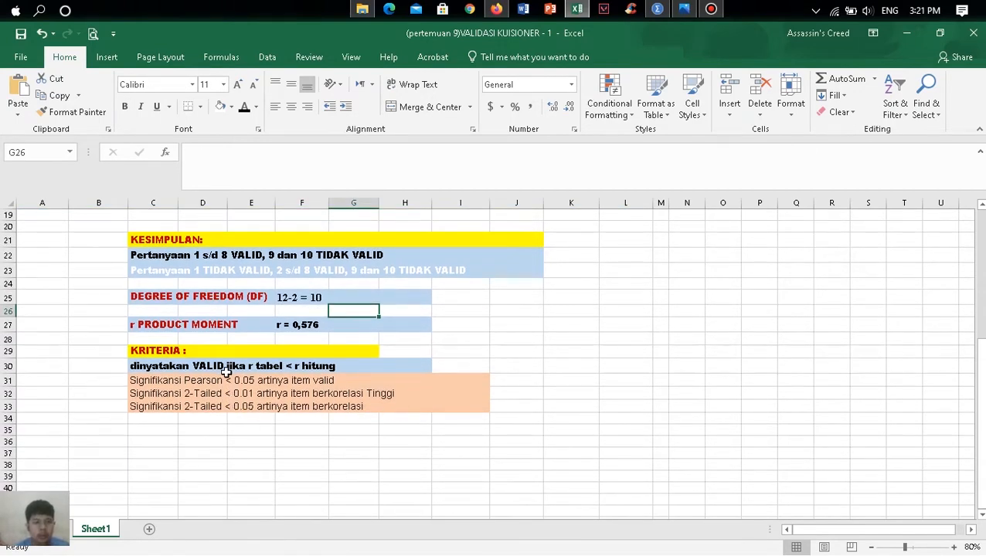
scroll(217, 383, "up", 1)
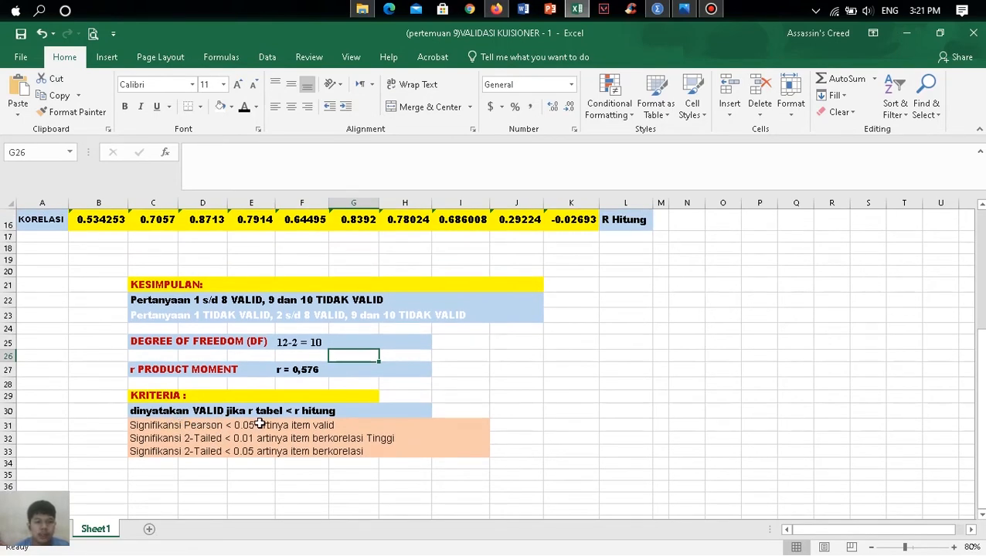
- Edit the r PRODUCT MOMENT entry in F27 to read "r tabel = 0,576"
scroll(263, 425, "up", 1)
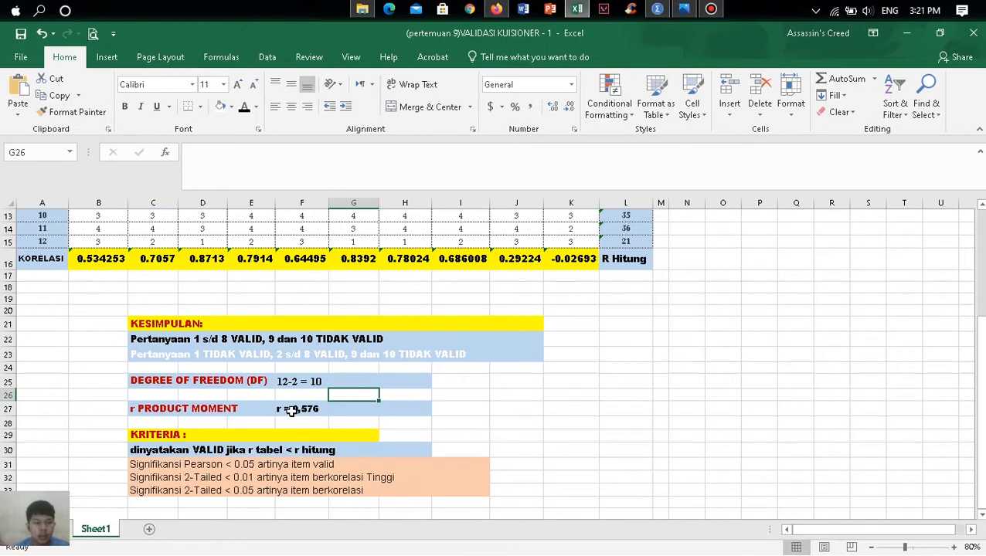
left_click(292, 411)
left_click(195, 152)
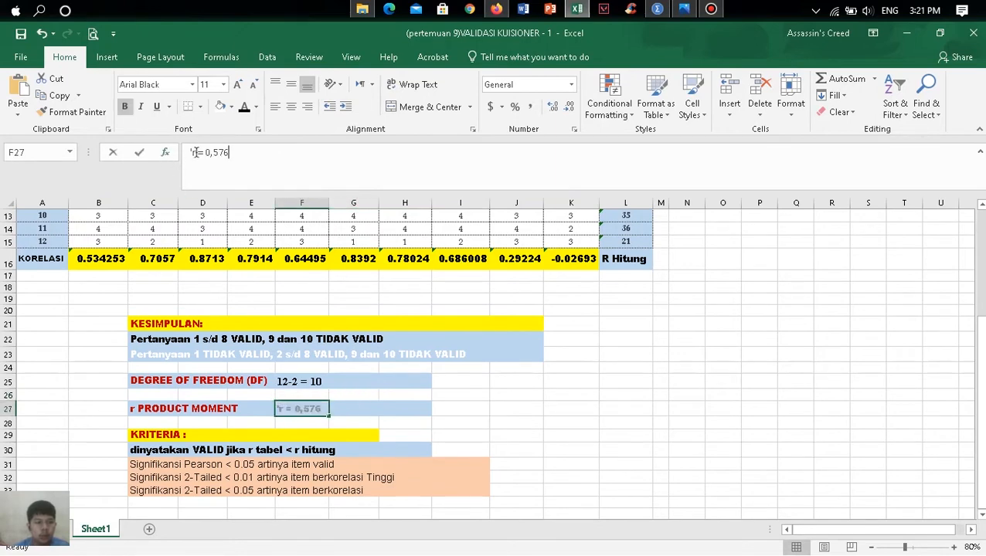
type("tabe")
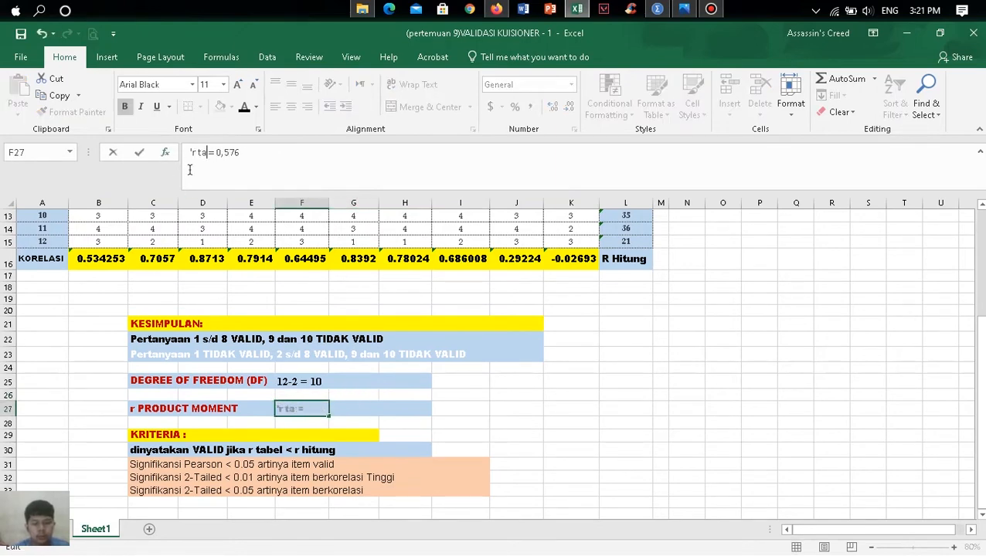
type("l")
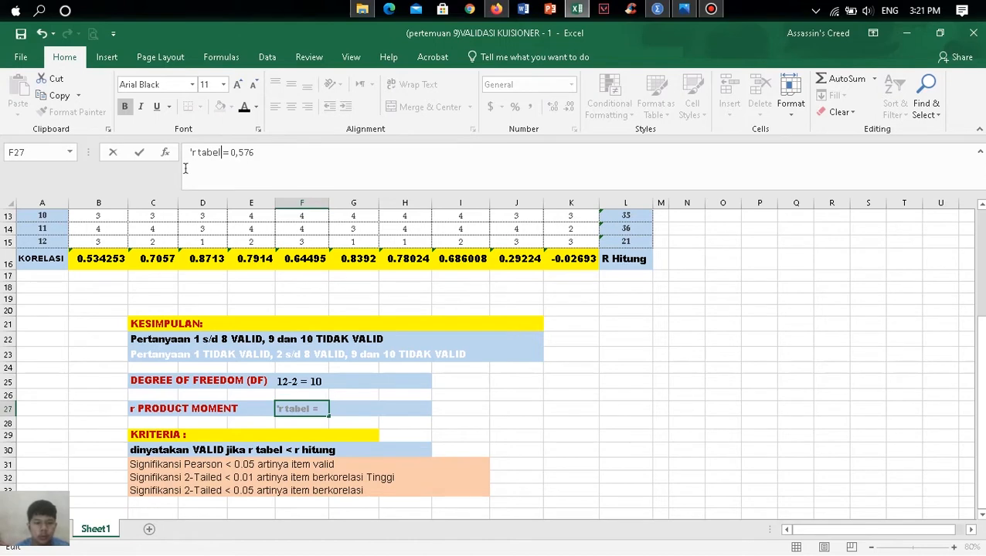
left_click_drag(418, 409, 420, 421)
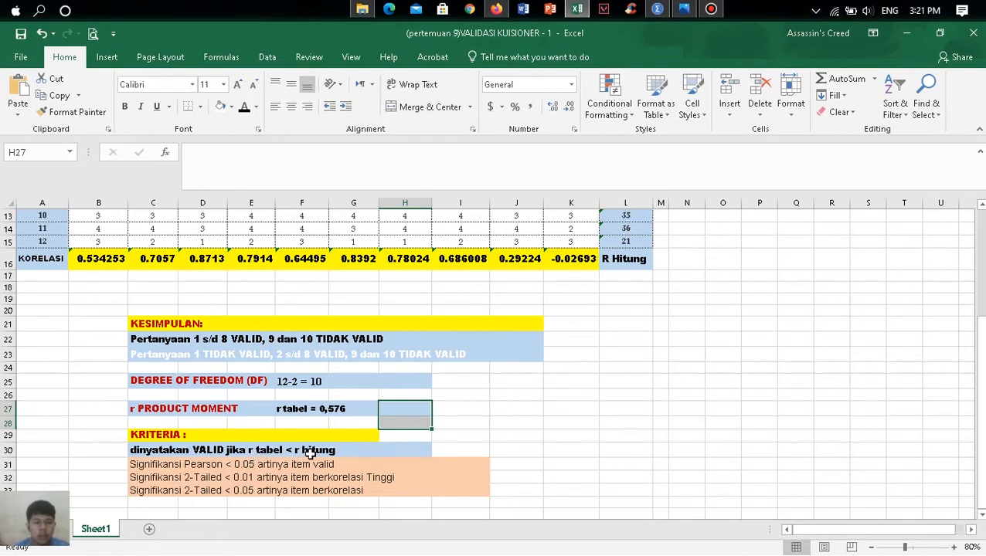
- Compare the R Hitung correlations in B16:K16 with the r tabel value, the validity criterion and the conclusion lines
scroll(647, 272, "up", 1)
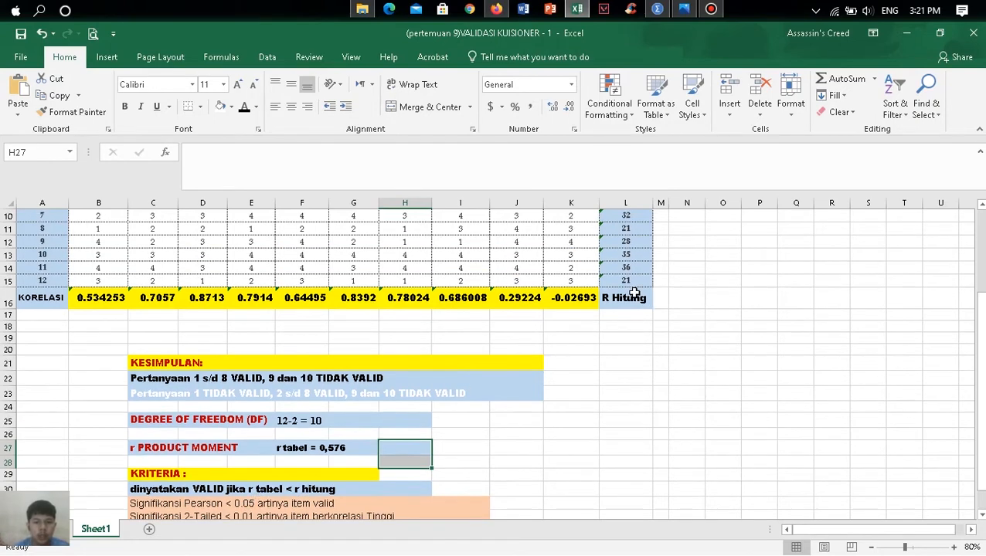
left_click(628, 299)
left_click_drag(86, 308, 597, 300)
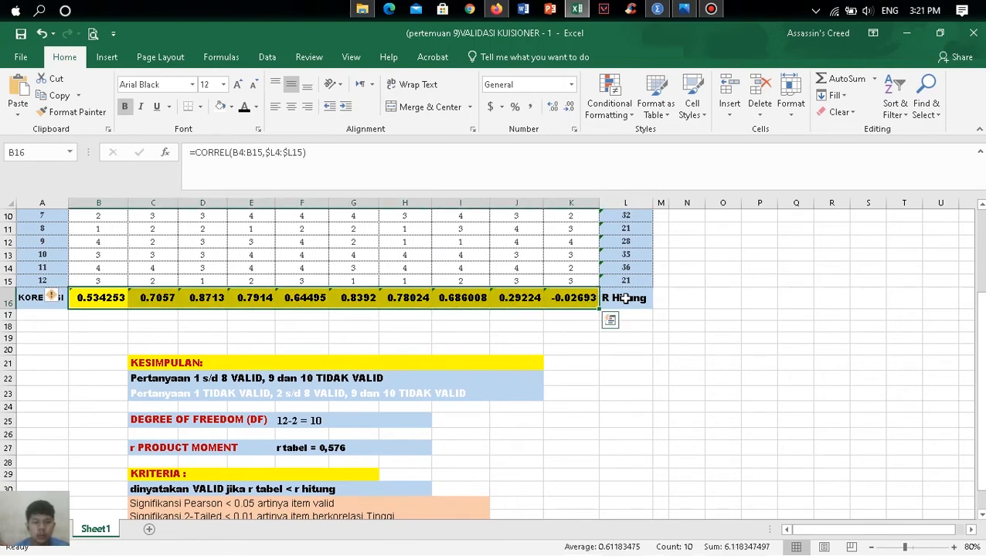
left_click(622, 298)
scroll(431, 354, "down", 1)
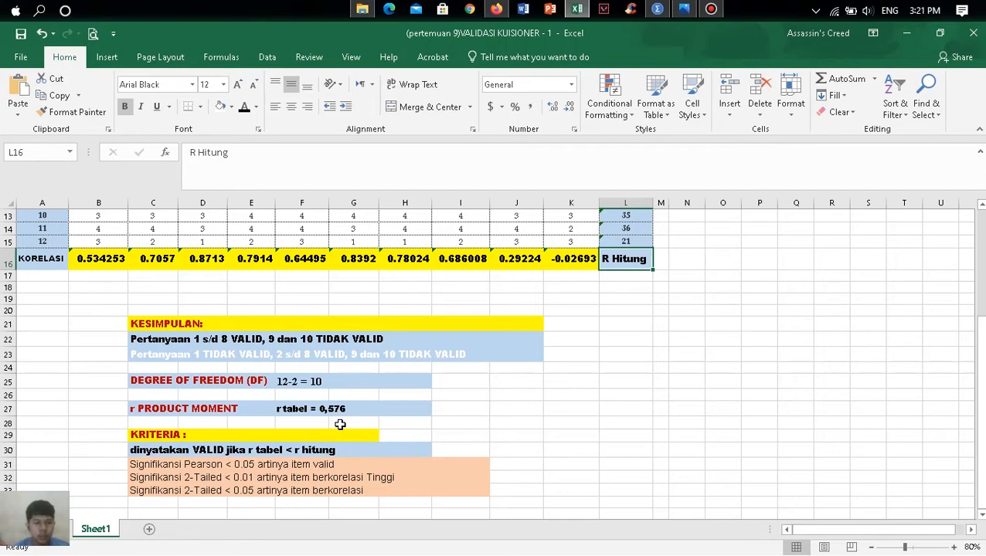
scroll(340, 424, "up", 4)
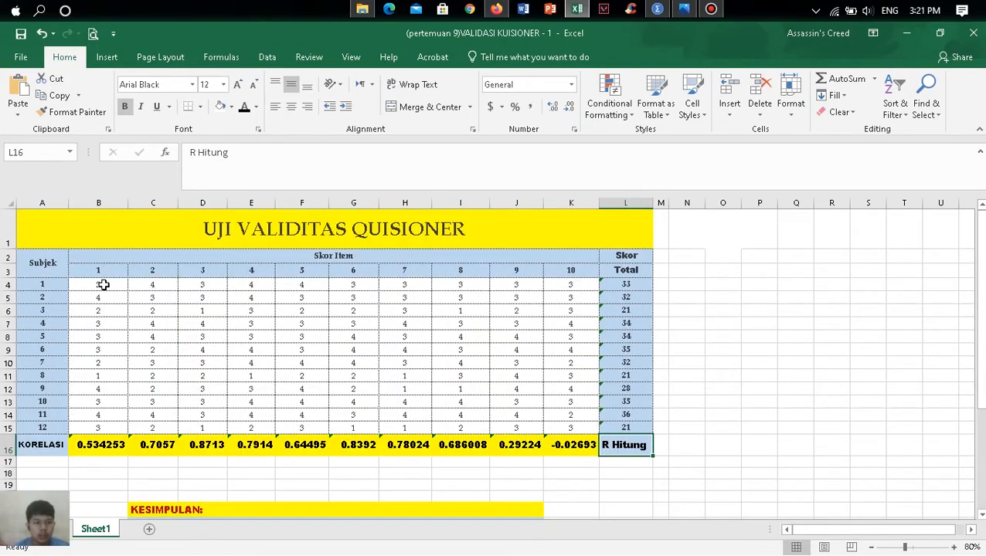
scroll(126, 443, "down", 1)
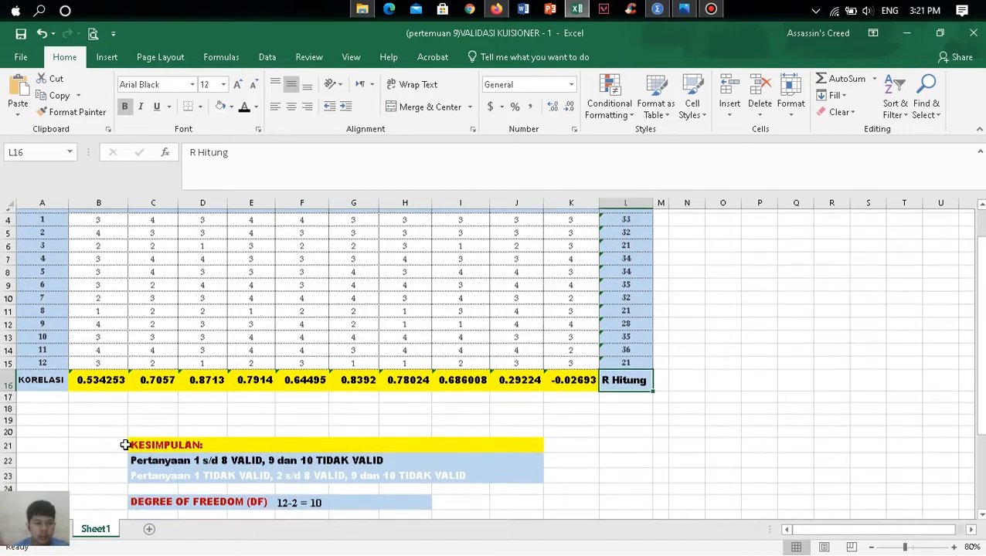
scroll(125, 445, "down", 2)
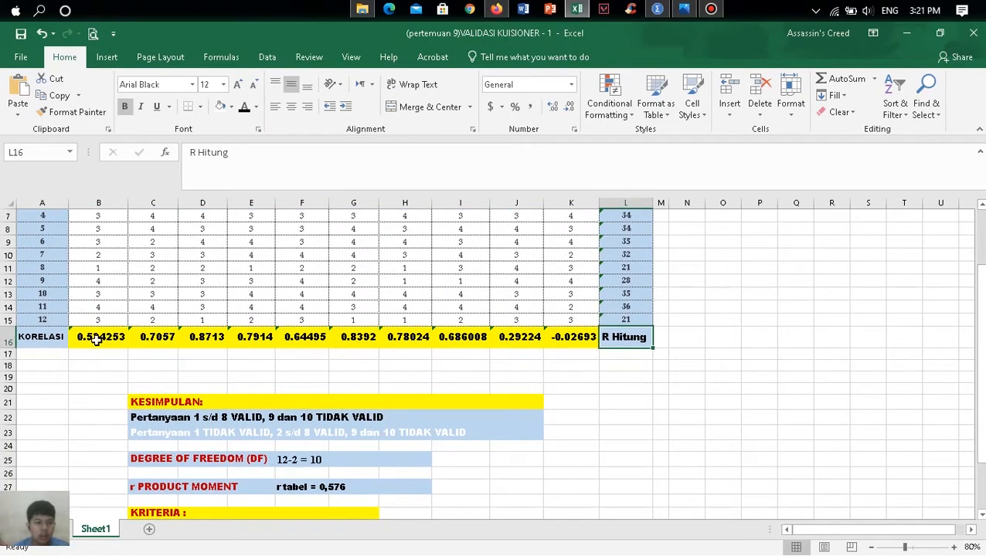
scroll(96, 342, "down", 1)
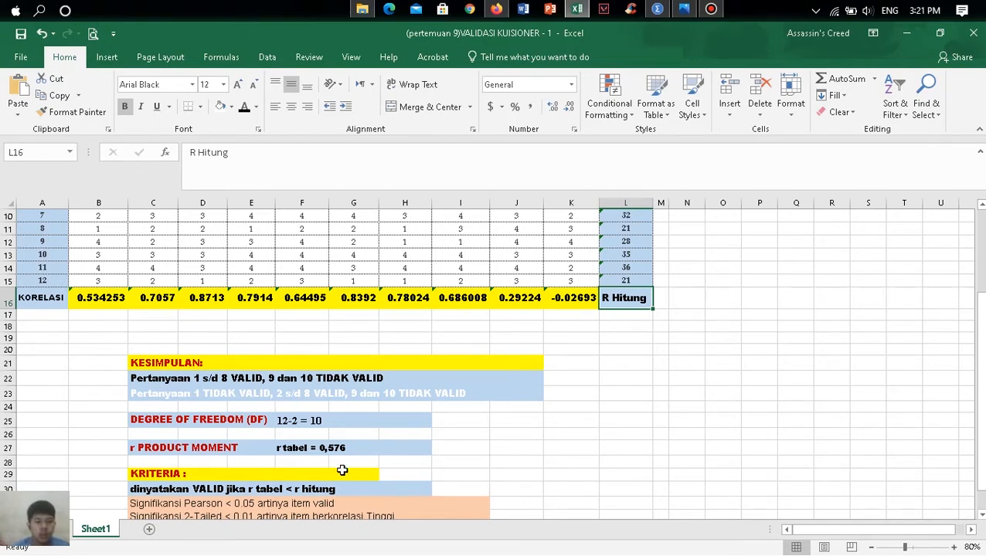
scroll(259, 423, "up", 3)
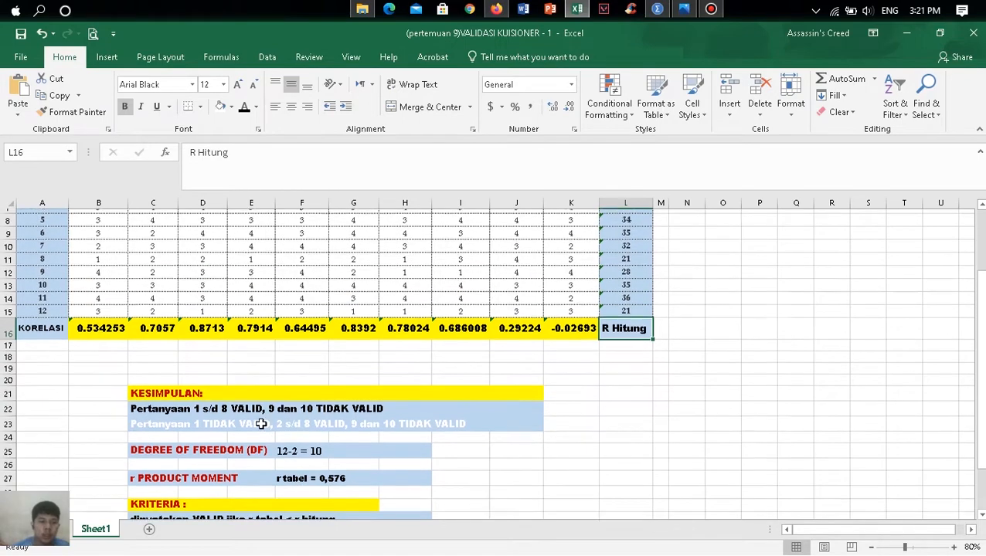
scroll(227, 370, "down", 3)
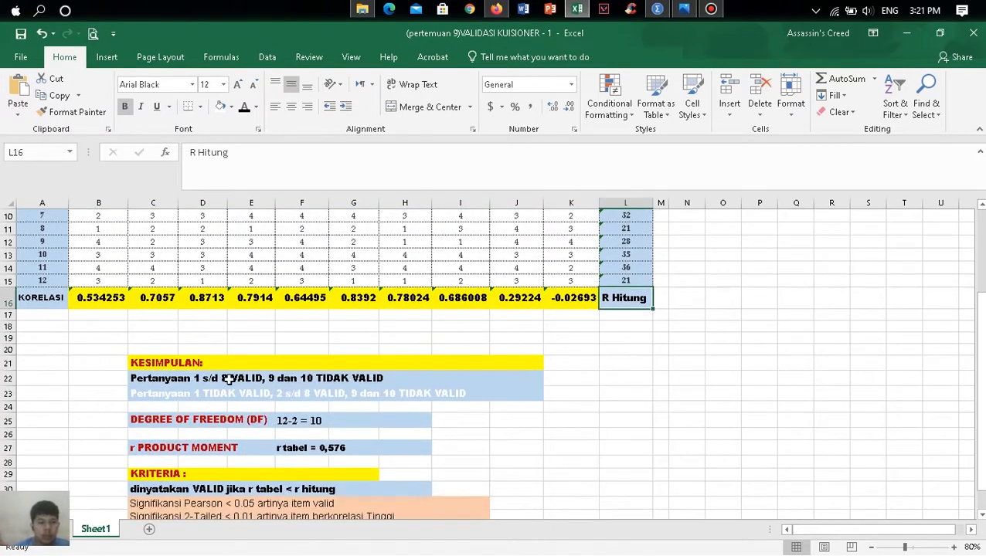
scroll(326, 407, "down", 1)
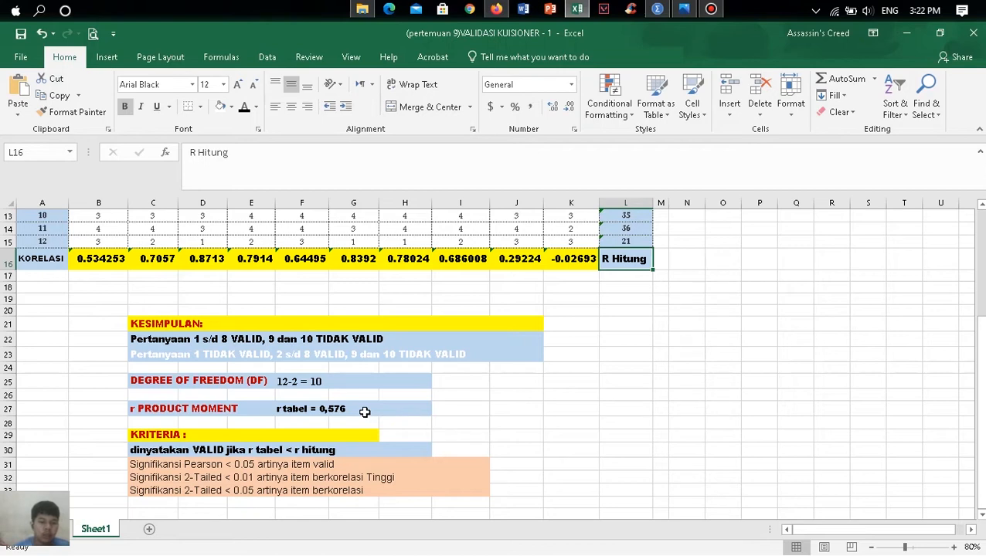
- Fill the correlation cells of items 2, 3 and 4 (C16, D16 and E16) with standard red
left_click(161, 259)
left_click(255, 107)
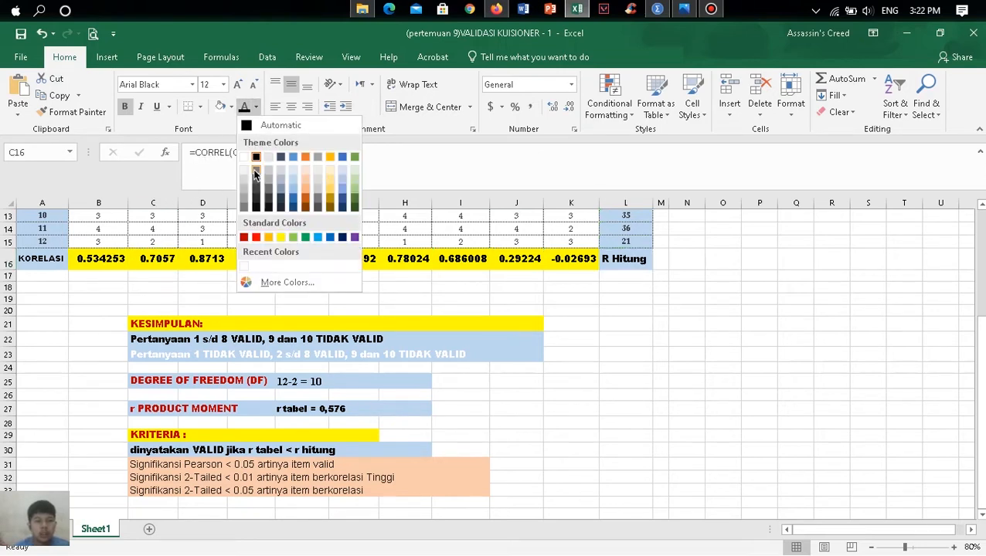
left_click(233, 107)
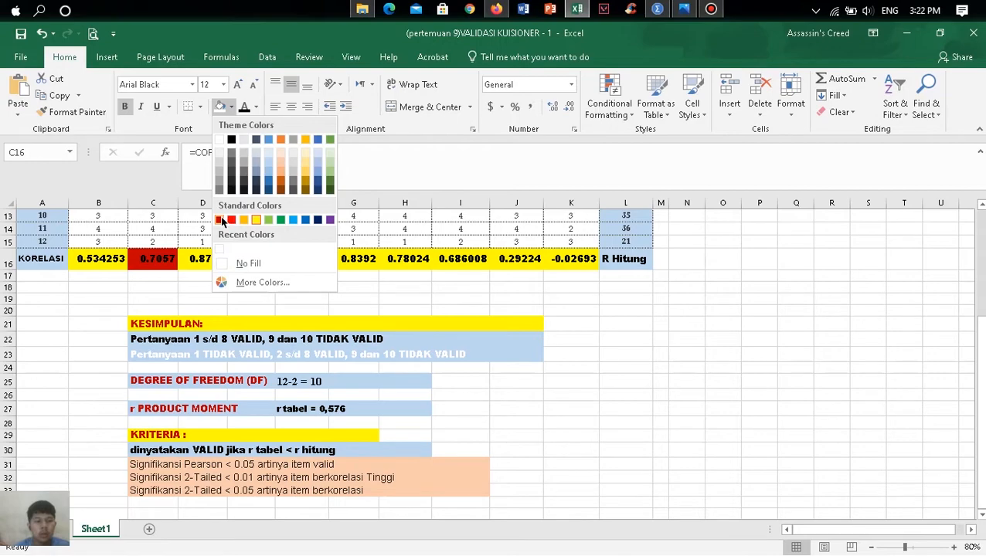
left_click(231, 221)
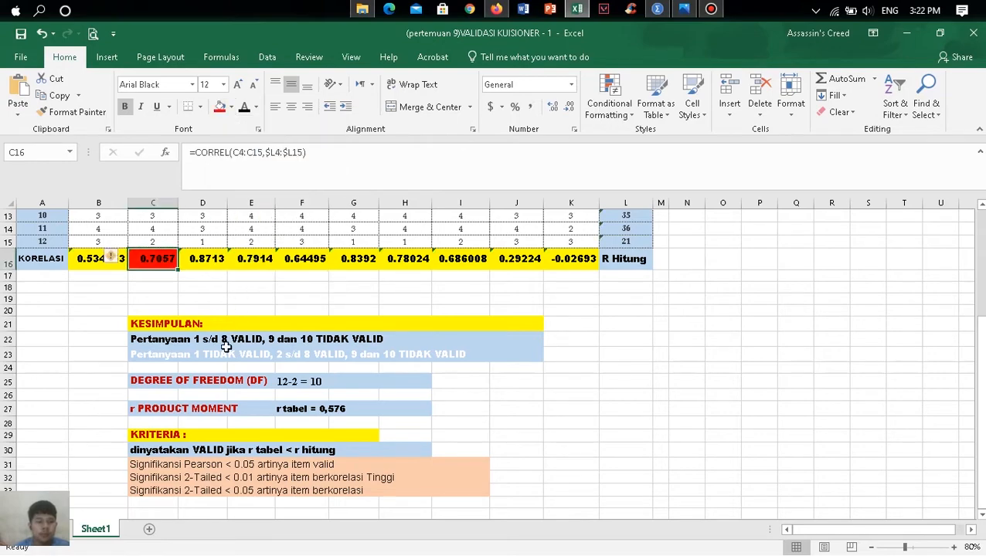
scroll(202, 267, "up", 4)
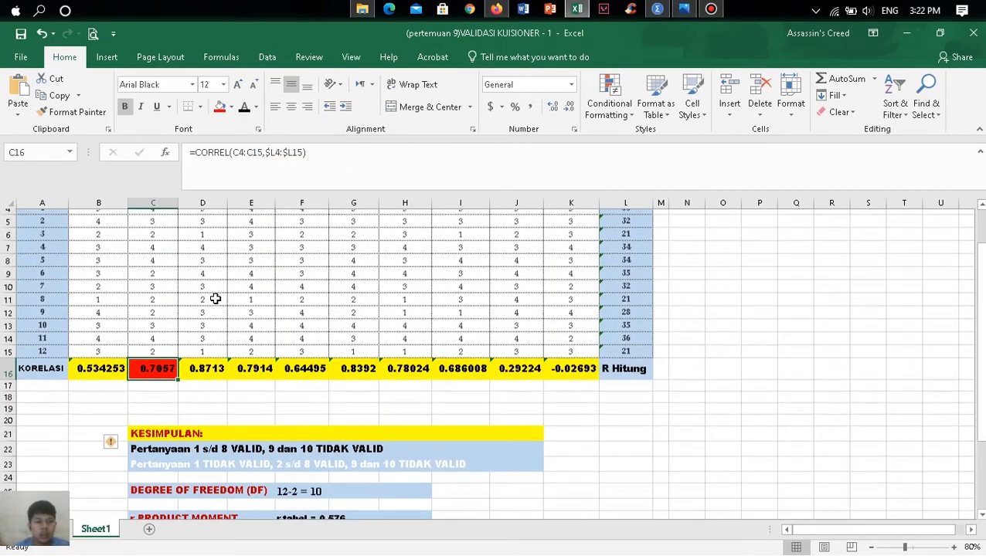
scroll(218, 311, "down", 1)
left_click(209, 374)
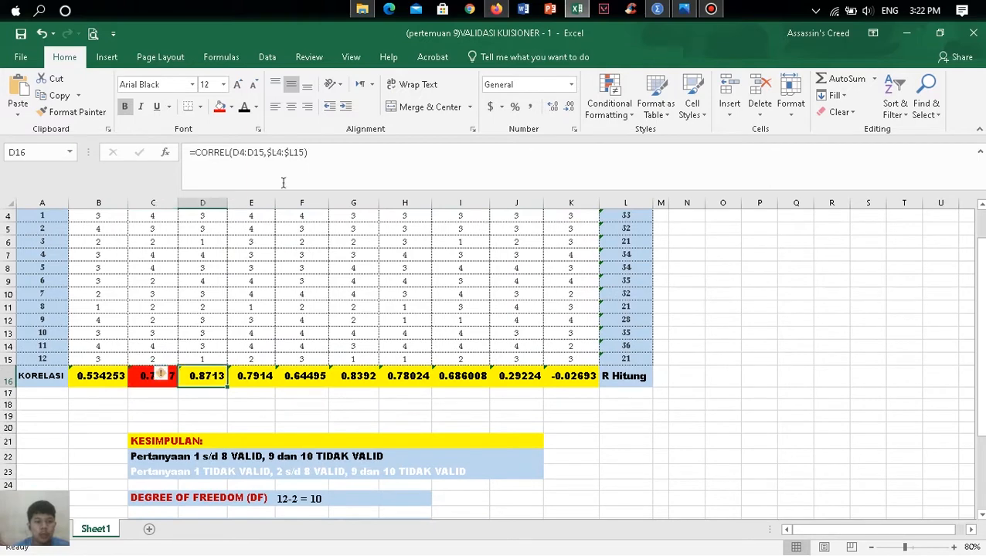
left_click(223, 110)
left_click(245, 376)
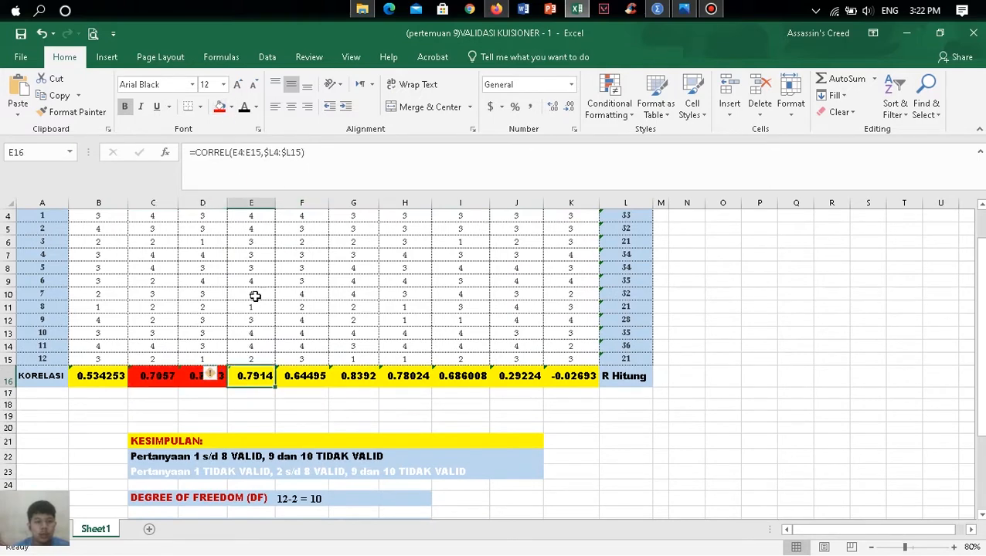
left_click(220, 107)
scroll(309, 362, "up", 1)
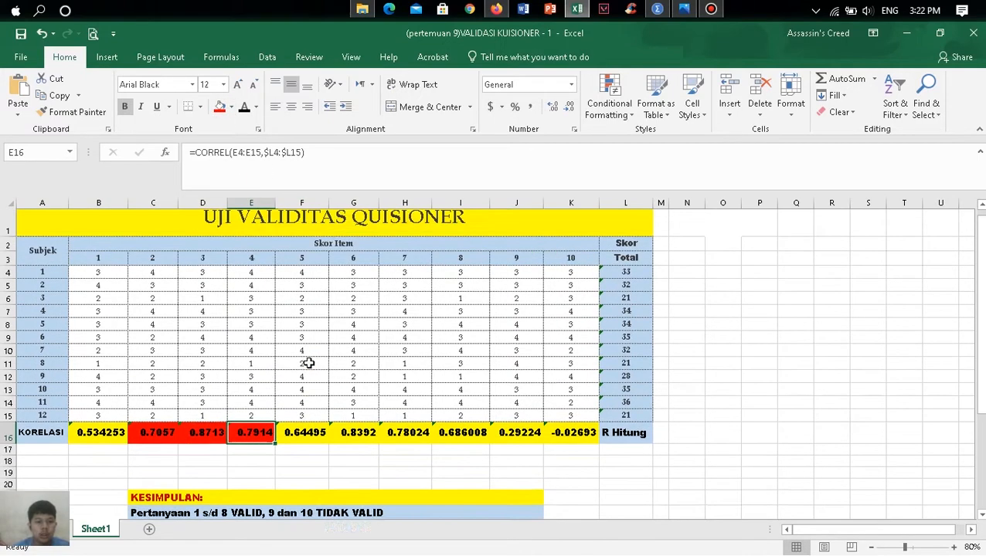
- Apply the same red fill to the correlation cells of items 5 through 8, F16 to I16
left_click(309, 439)
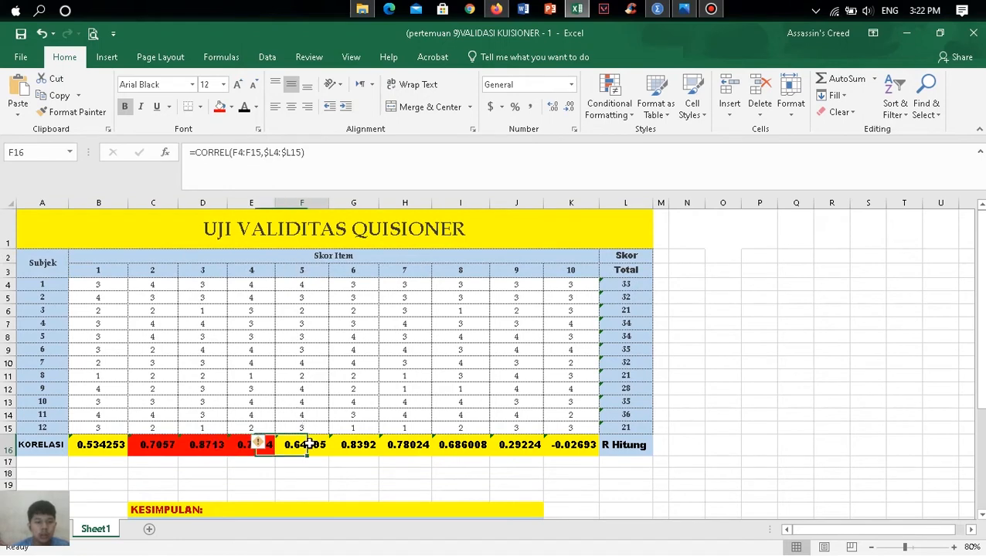
left_click(221, 107)
left_click(357, 445)
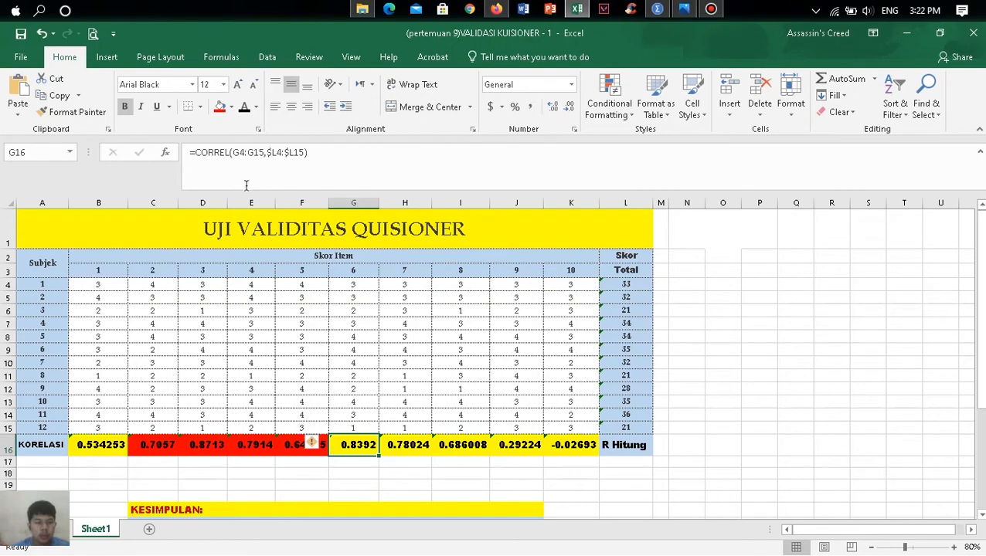
left_click(222, 108)
left_click(405, 444)
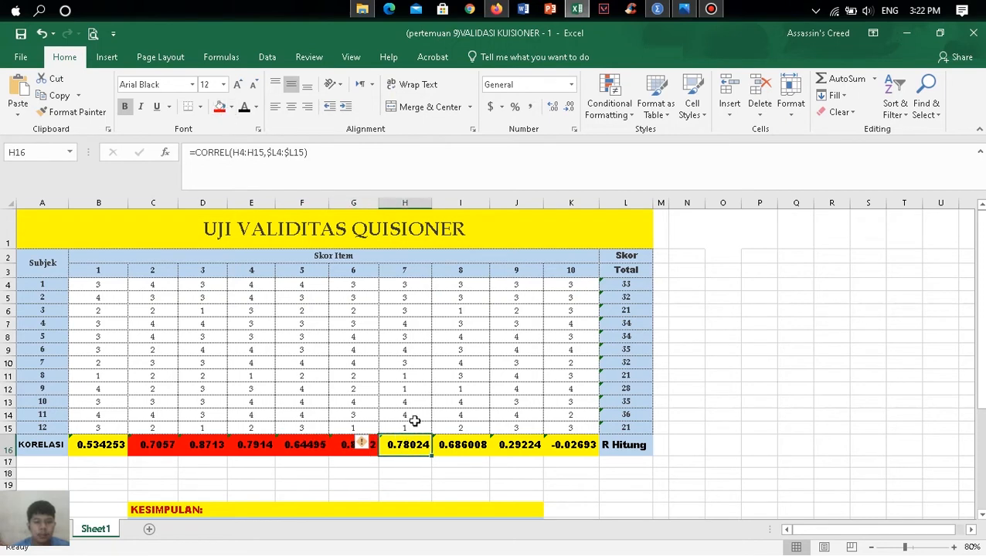
left_click(220, 108)
left_click(455, 449)
left_click(221, 108)
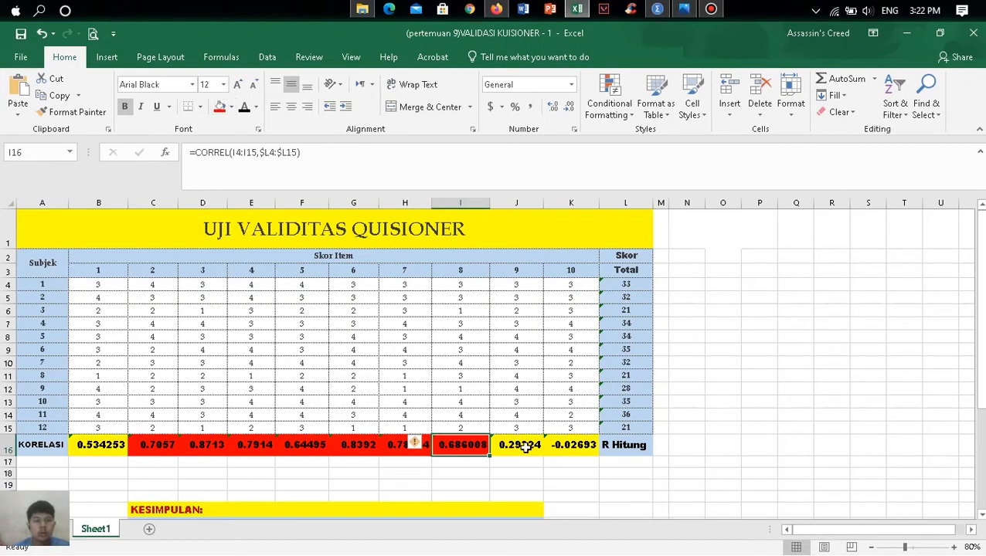
- Change the font colour of the conclusion line in row 22, "Pertanyaan 1 s/d 8 VALID, 9 dan 10 TIDAK VALID", to white
scroll(524, 446, "down", 1)
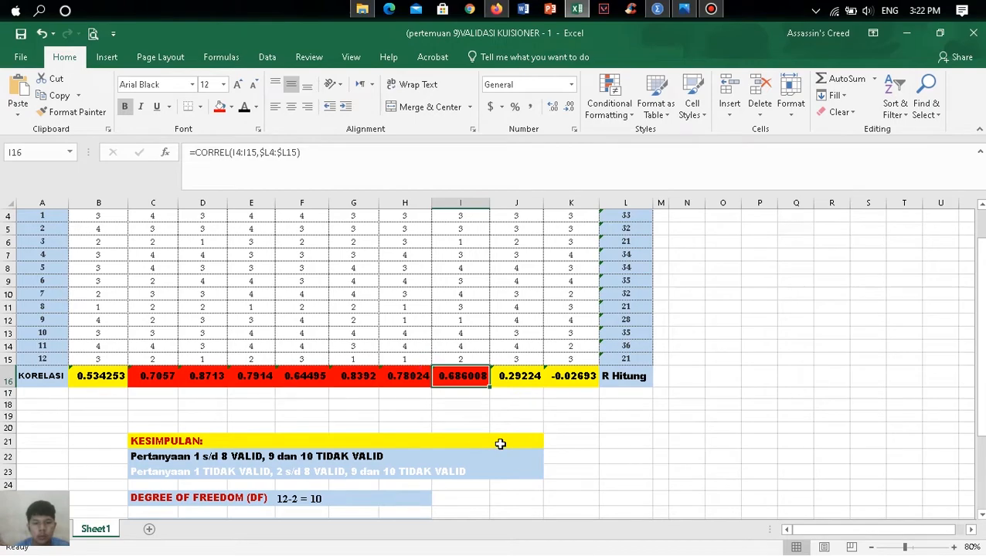
scroll(501, 444, "up", 1)
scroll(501, 445, "down", 5)
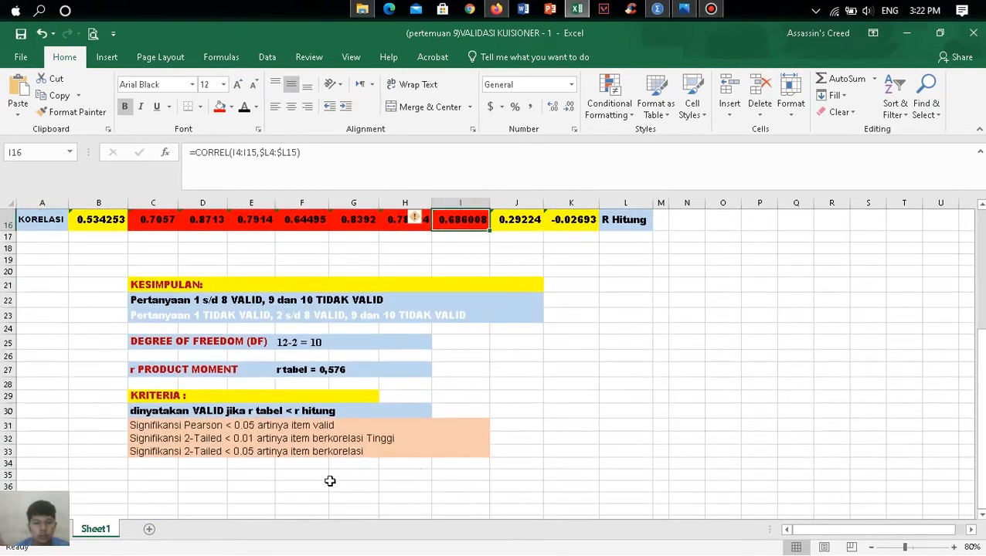
scroll(346, 433, "up", 2)
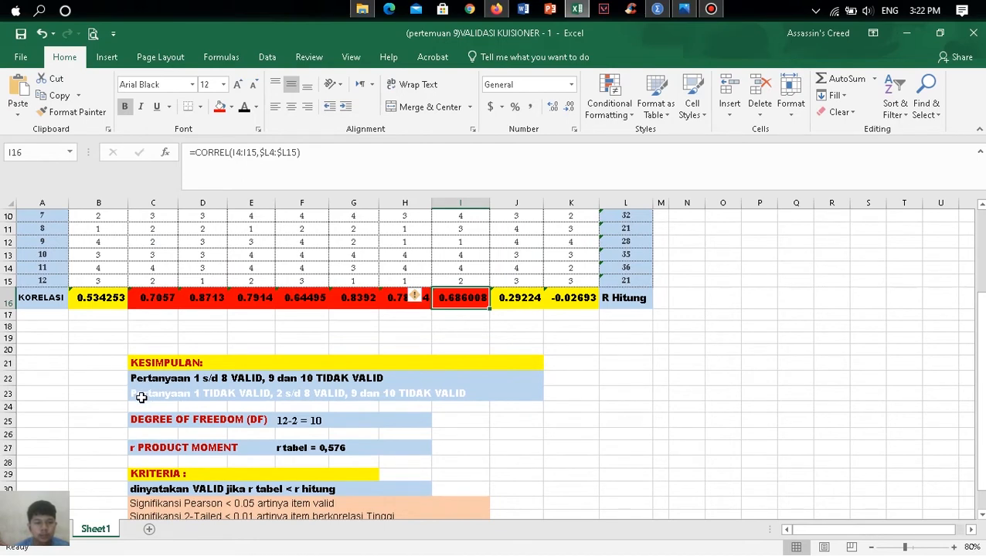
left_click(133, 384)
left_click_drag(133, 379, 383, 379)
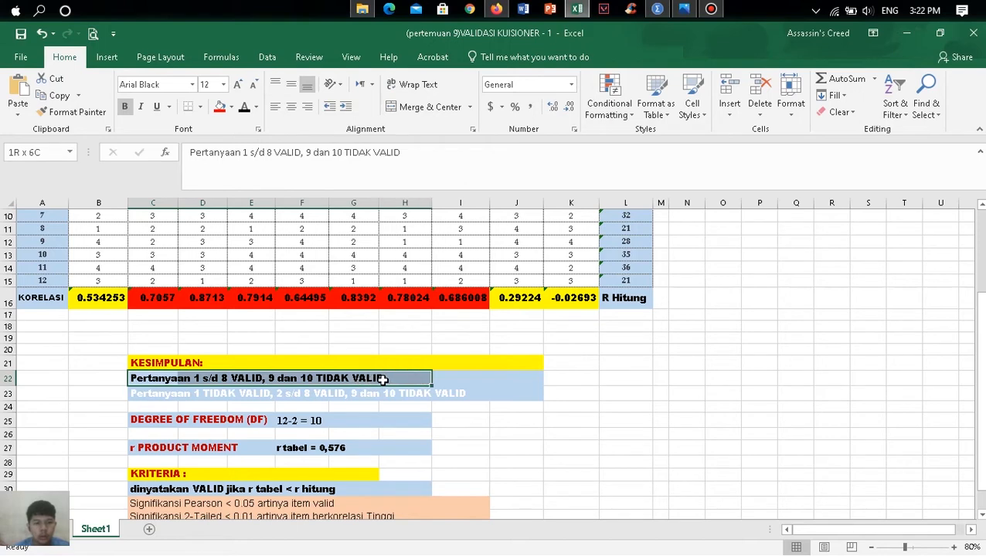
left_click(256, 108)
left_click(245, 156)
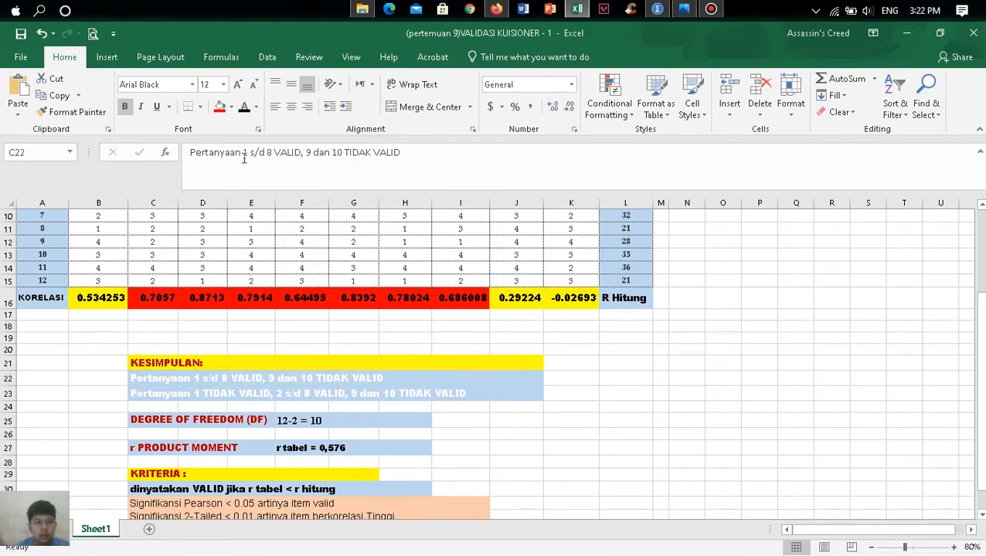
- Change the font colour of the row 23 conclusion, "Pertanyaan 1 TIDAK VALID, 2 s/d 8 VALID, 9 dan 10 TIDAK VALID", to black
left_click_drag(137, 394, 457, 396)
left_click(256, 108)
left_click(256, 156)
left_click(255, 407)
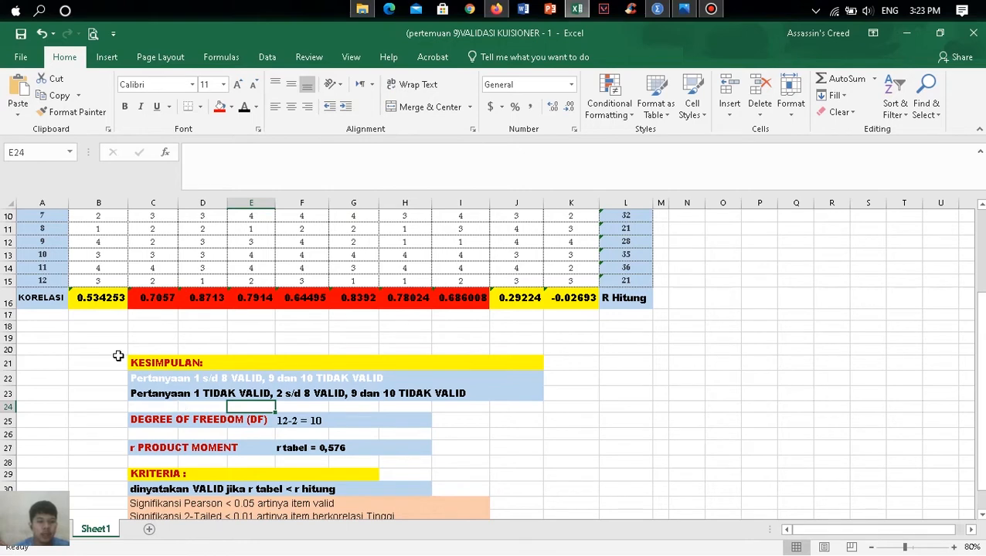
scroll(182, 354, "down", 2)
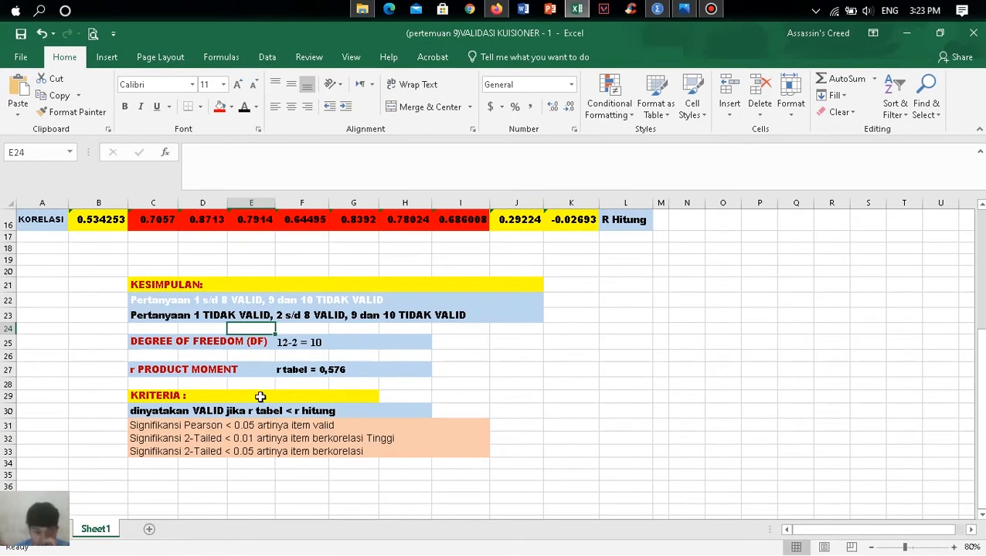
scroll(260, 396, "up", 1)
scroll(285, 370, "up", 3)
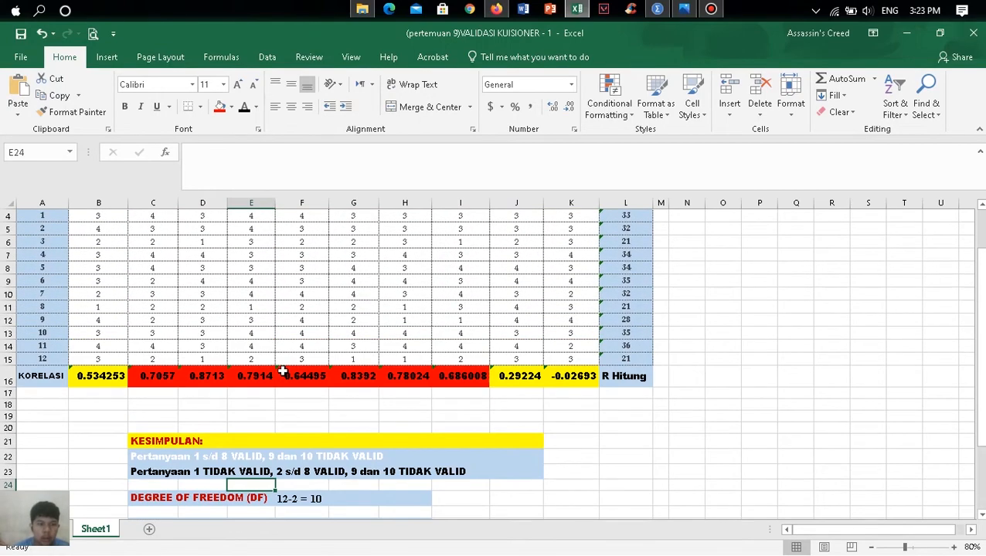
scroll(269, 433, "up", 1)
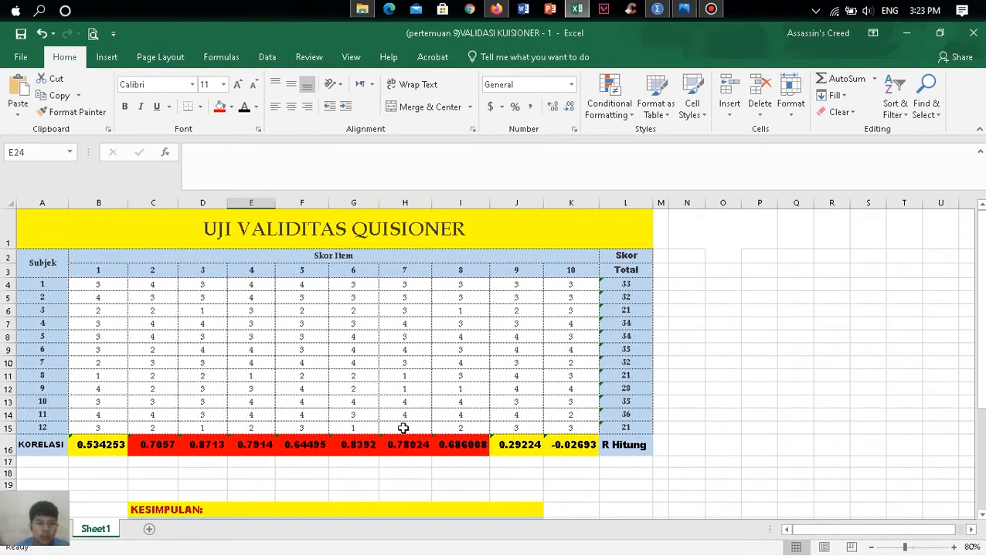
- Review the item correlations in row 16 against the conclusion, the r table value and the validity criteria below
scroll(459, 372, "down", 1)
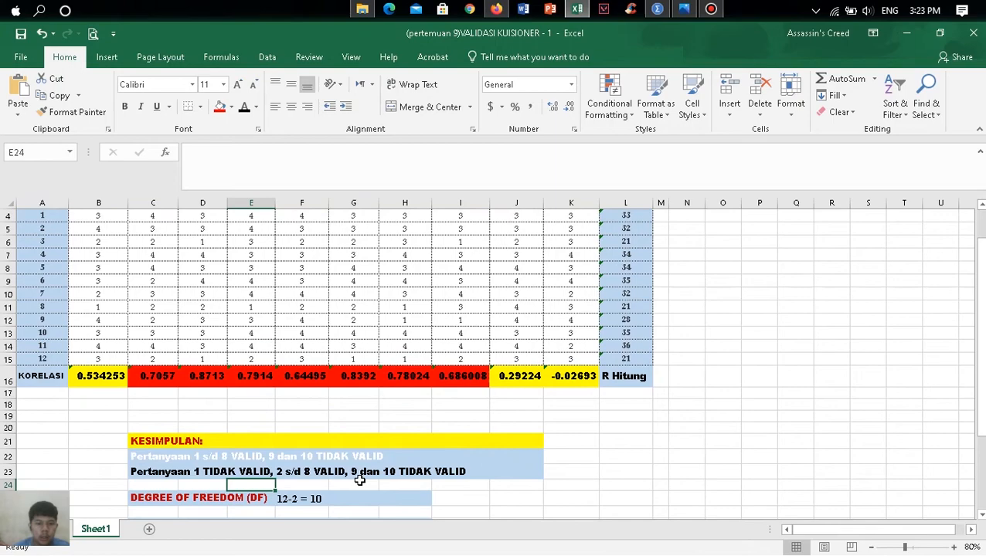
scroll(484, 402, "up", 1)
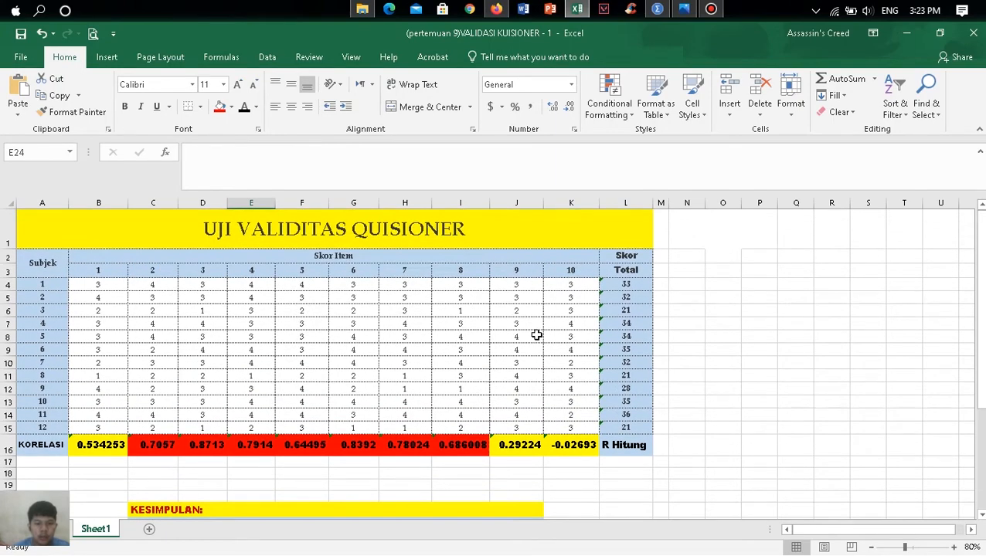
scroll(536, 334, "down", 1)
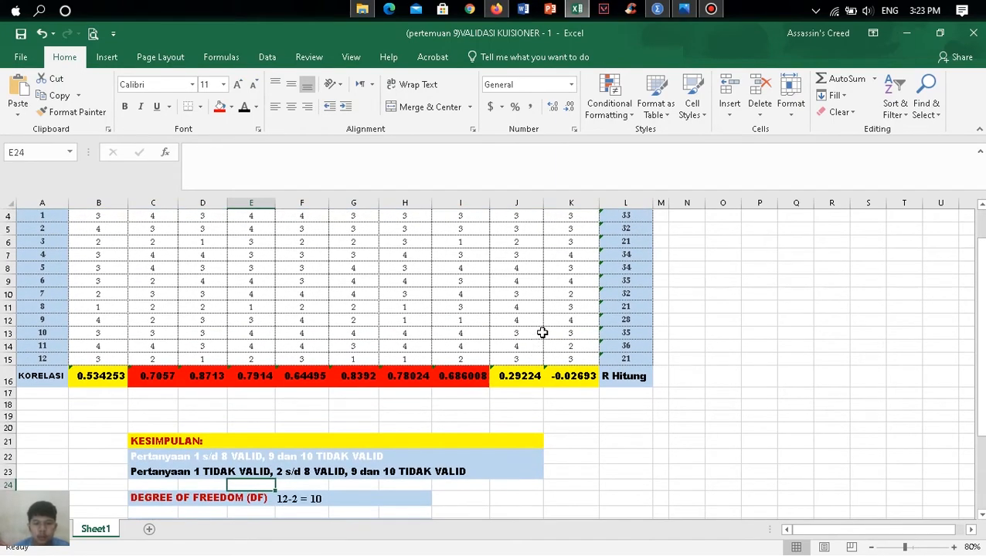
scroll(547, 337, "up", 1)
scroll(553, 334, "down", 1)
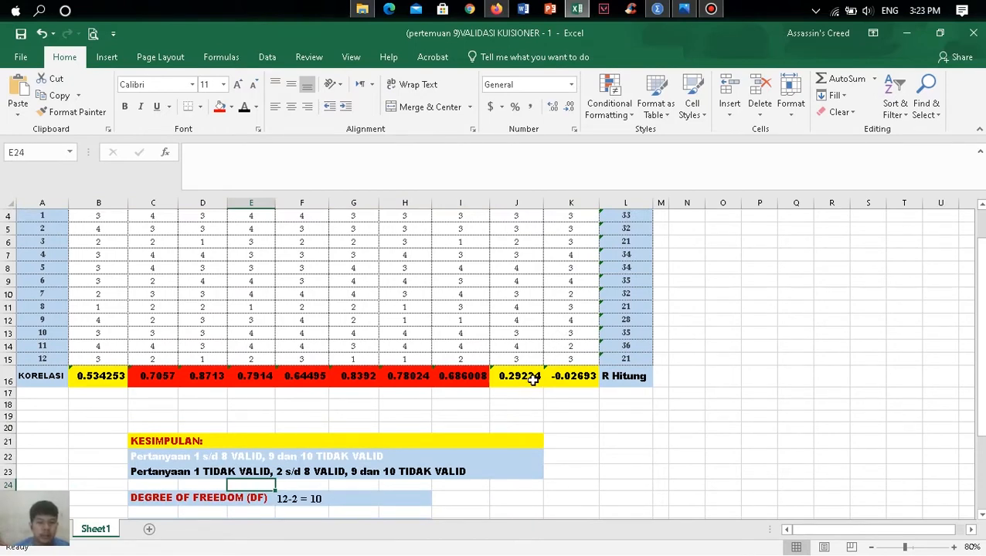
scroll(533, 378, "down", 5)
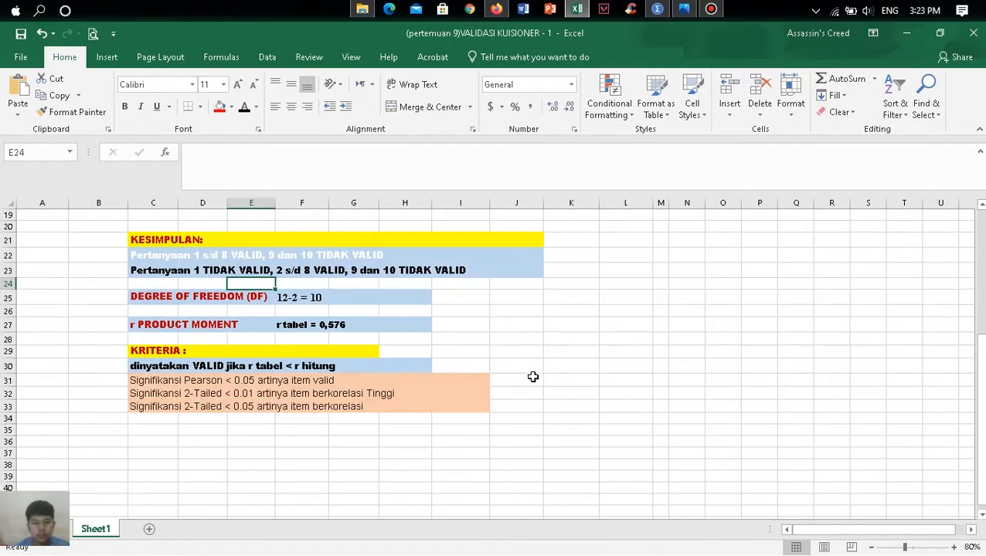
scroll(535, 378, "up", 6)
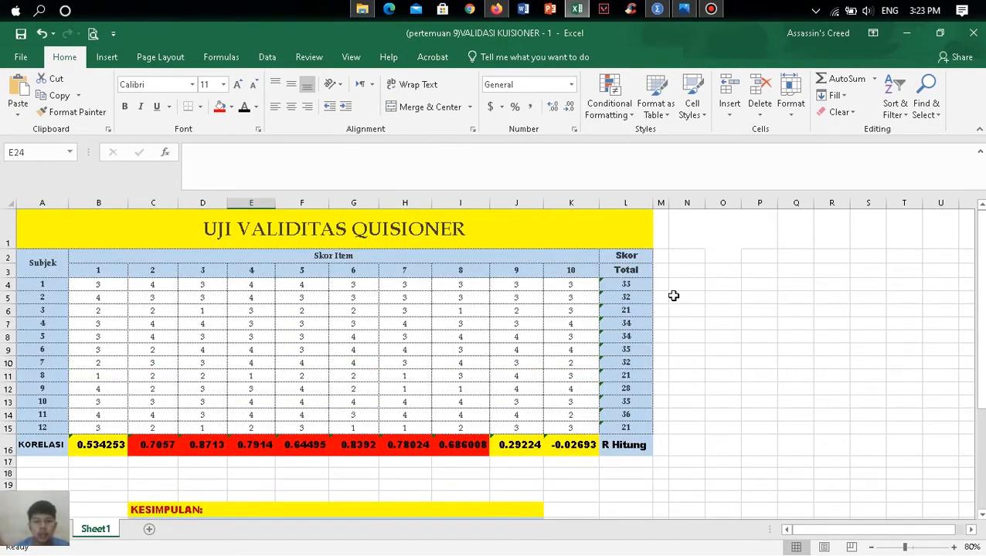
- Run the Correlation analysis on B4:L15, grouped by columns, with output to a new worksheet named Korelasi
left_click(264, 58)
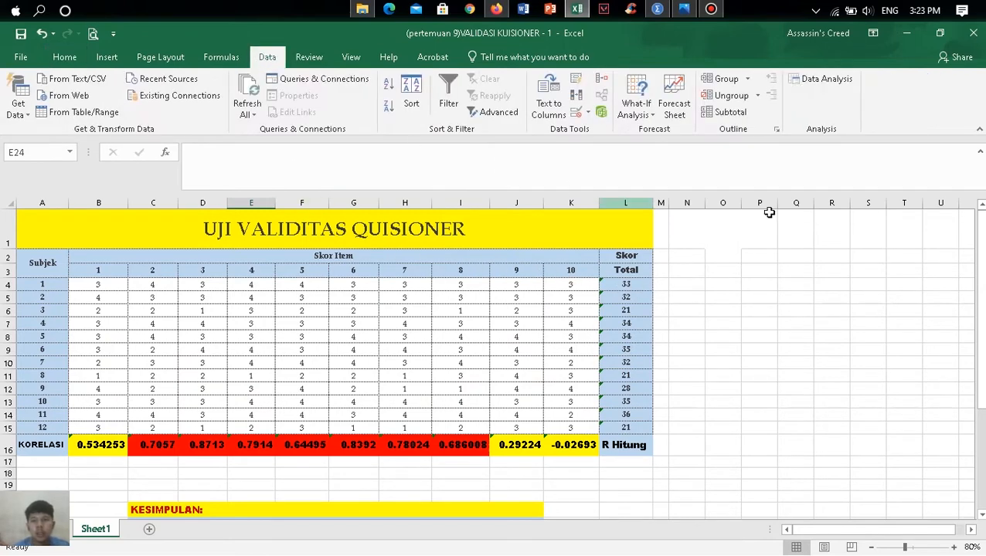
left_click(838, 81)
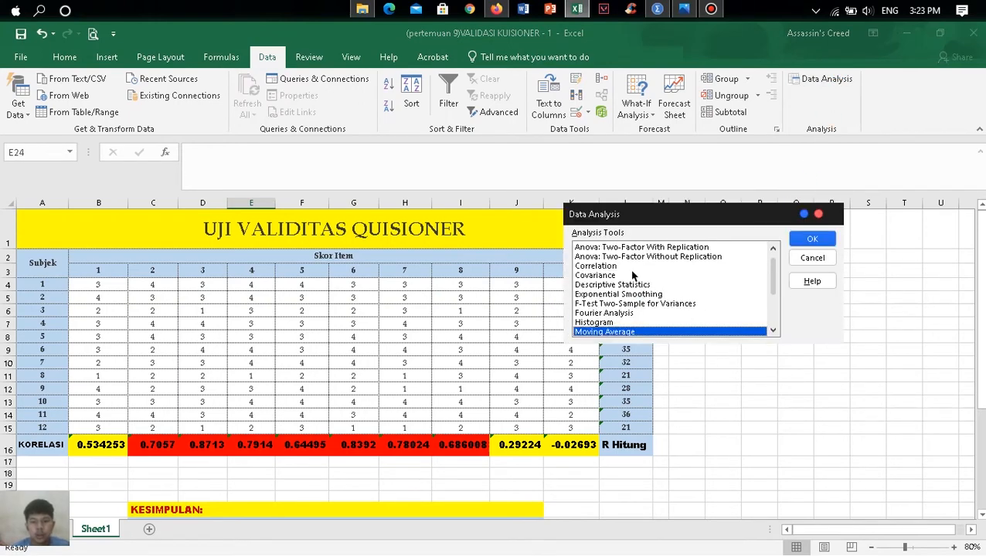
left_click(606, 267)
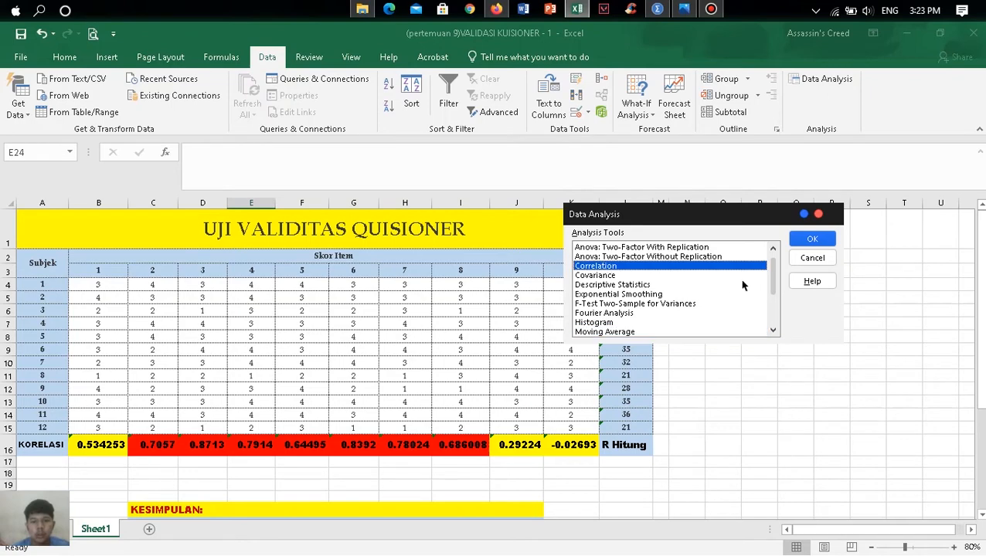
left_click(812, 241)
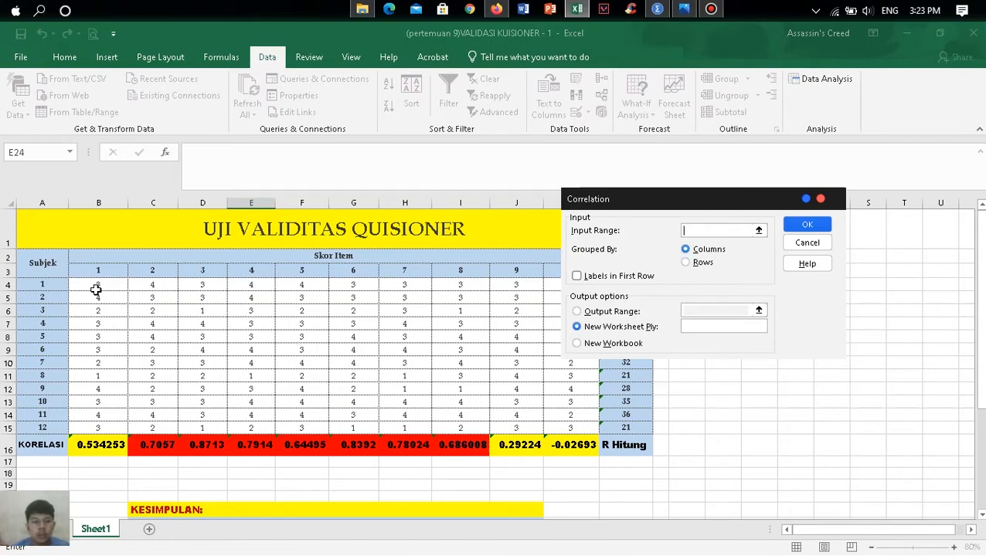
left_click_drag(93, 284, 612, 426)
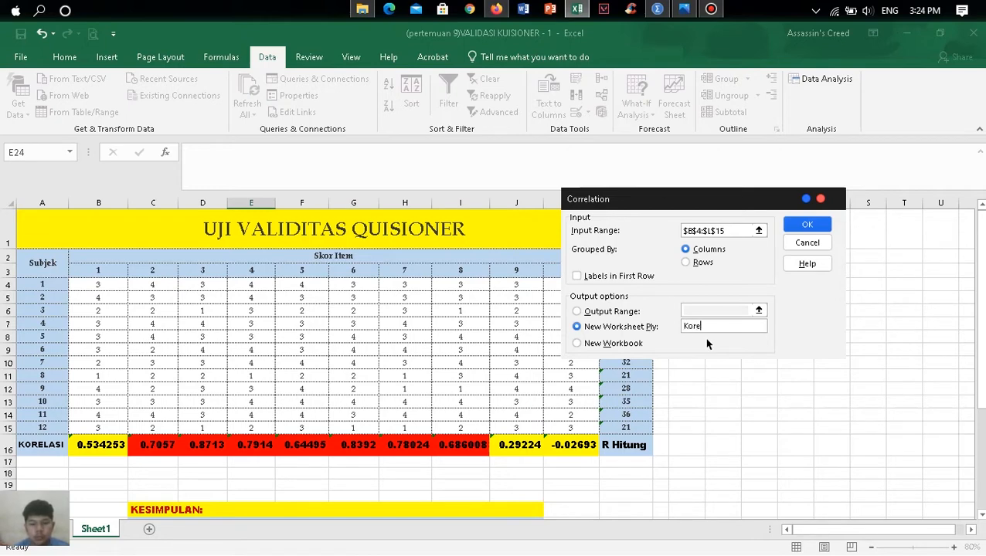
left_click(808, 226)
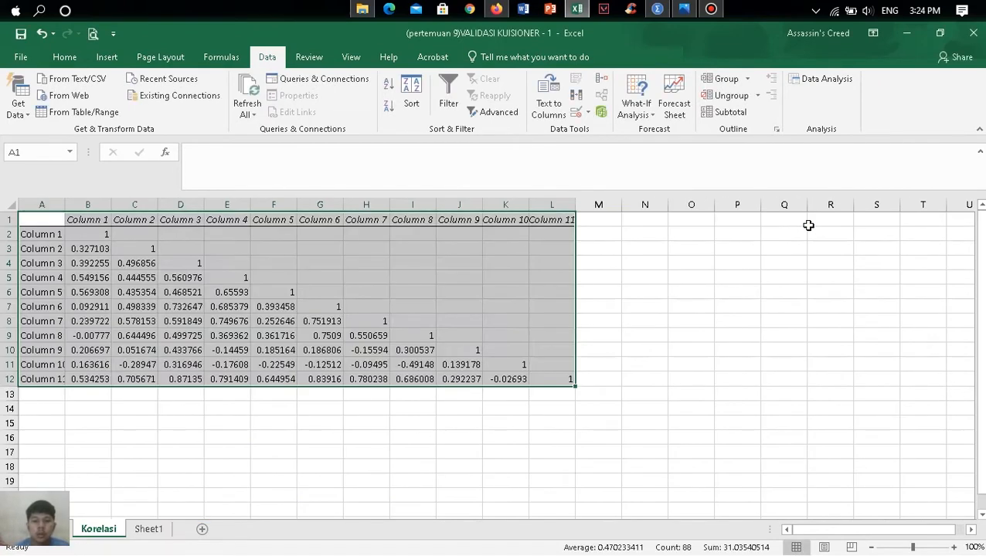
- Copy the Column 11 correlations, B12:L12 on the Korelasi sheet, into B18:L18 of Sheet1
left_click(229, 377)
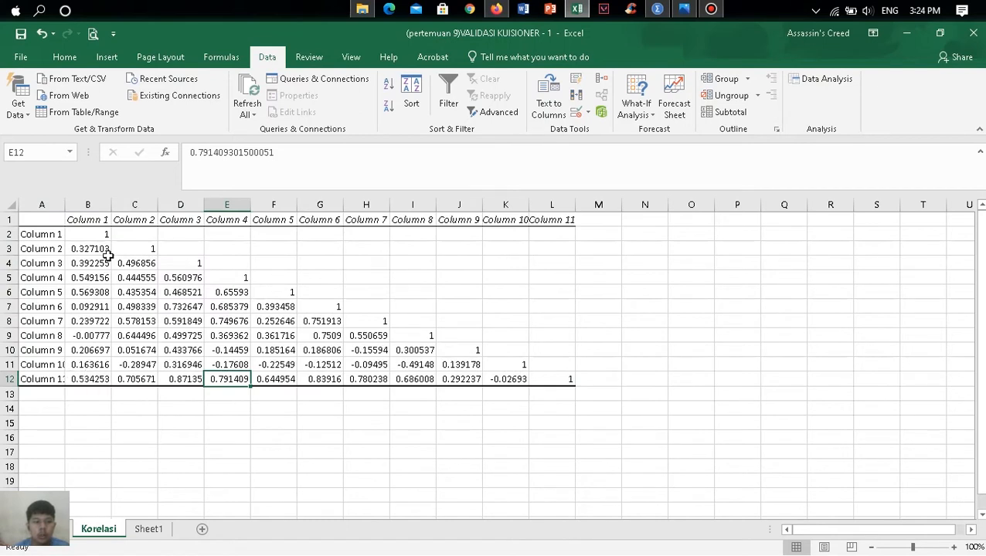
left_click(87, 380)
left_click_drag(91, 379, 544, 383)
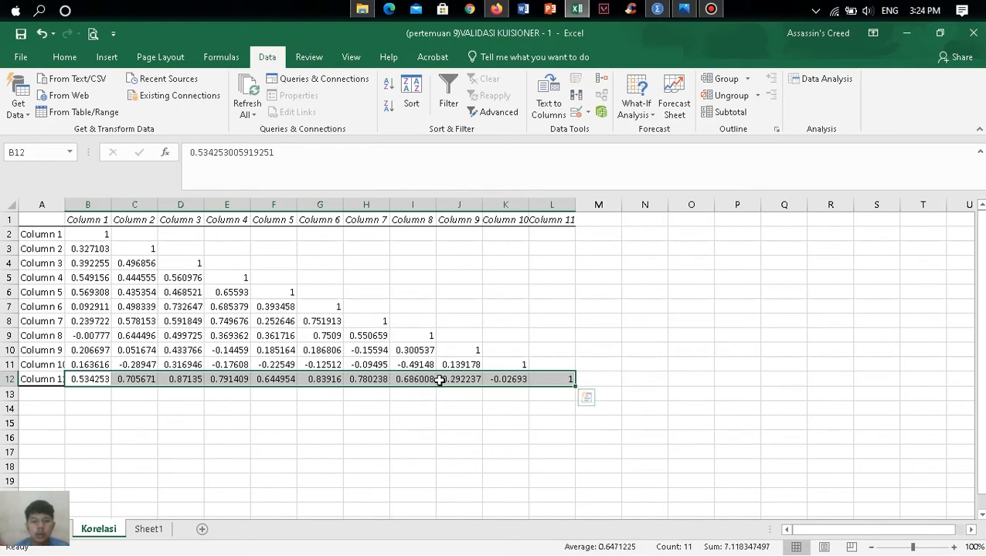
key("ctrl+c")
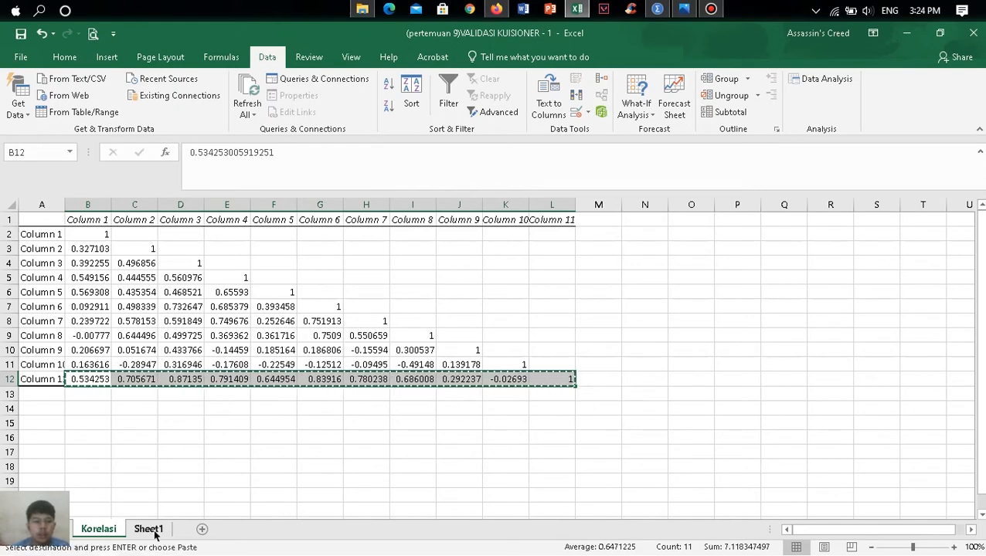
left_click(148, 529)
scroll(401, 427, "down", 2)
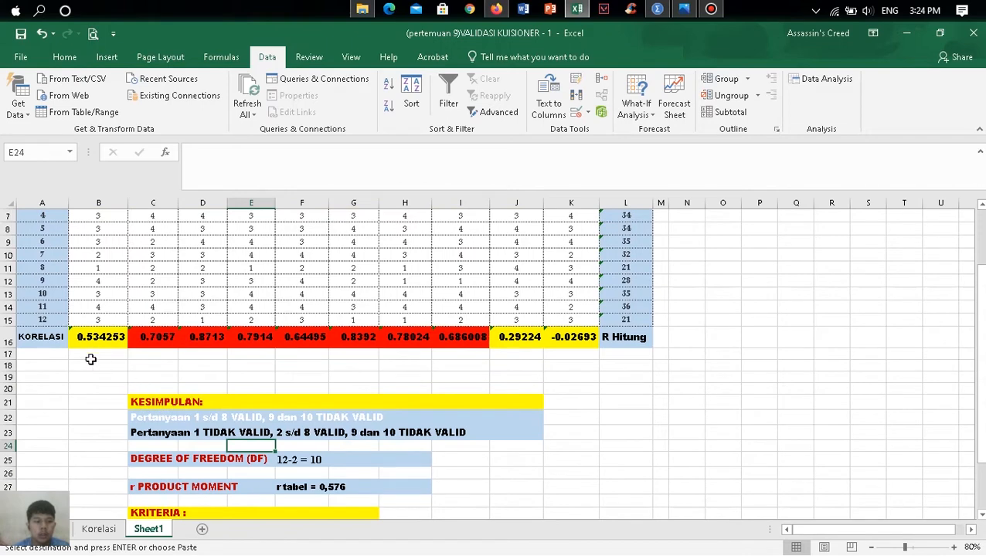
left_click_drag(87, 366, 623, 365)
key("ctrl+v")
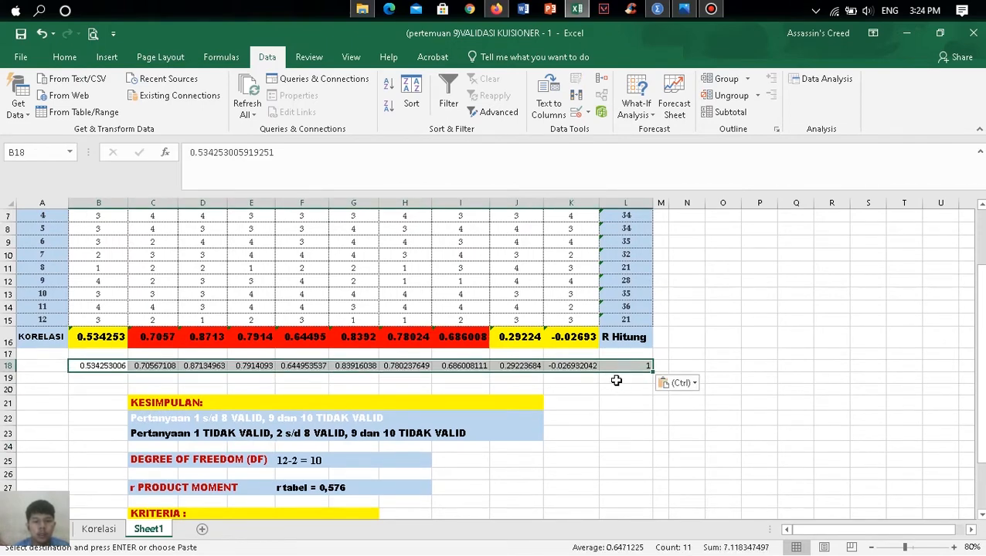
- Format the pasted correlations in row 18 as bold Times New Roman, size 14
left_click(65, 56)
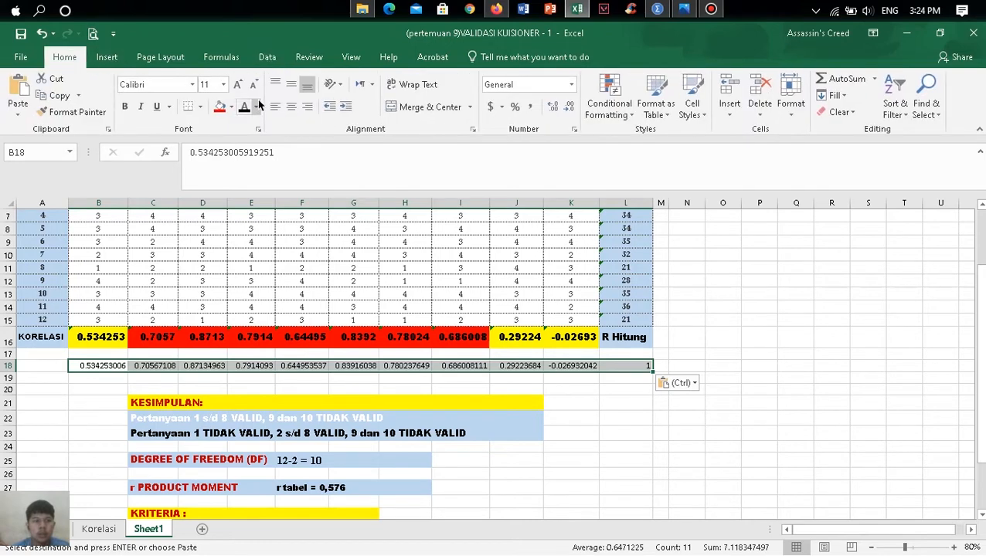
left_click(191, 84)
type("Times New Roman")
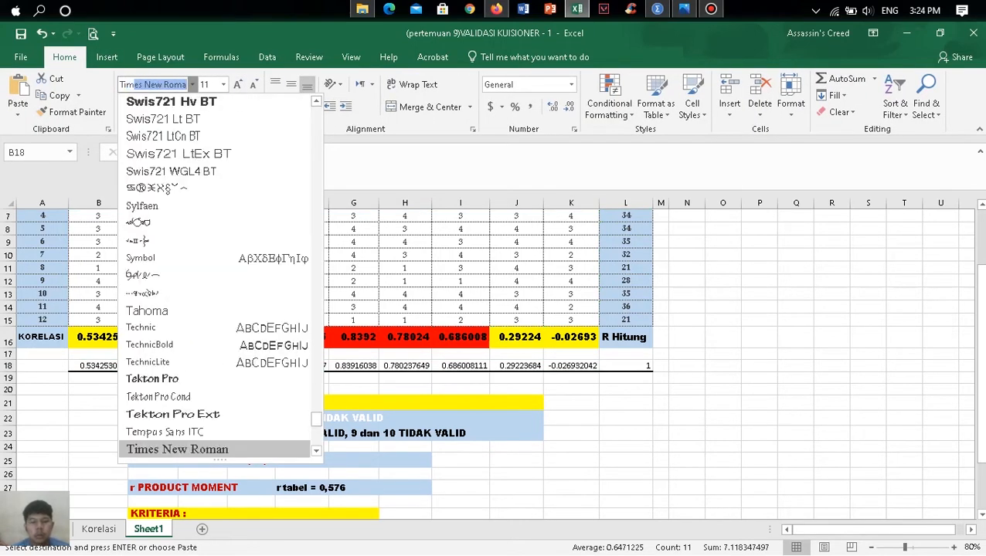
key("Return")
left_click(239, 84)
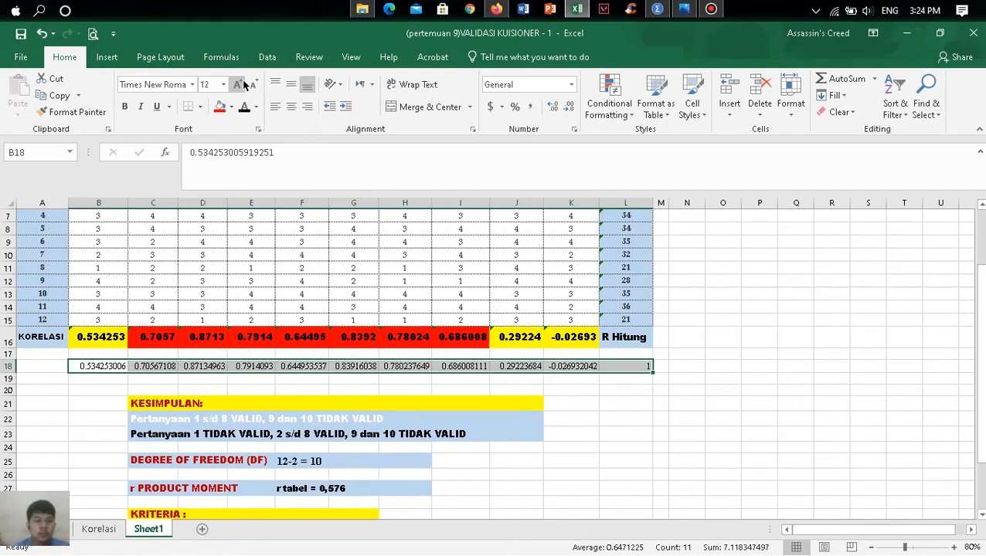
left_click(239, 85)
left_click(124, 106)
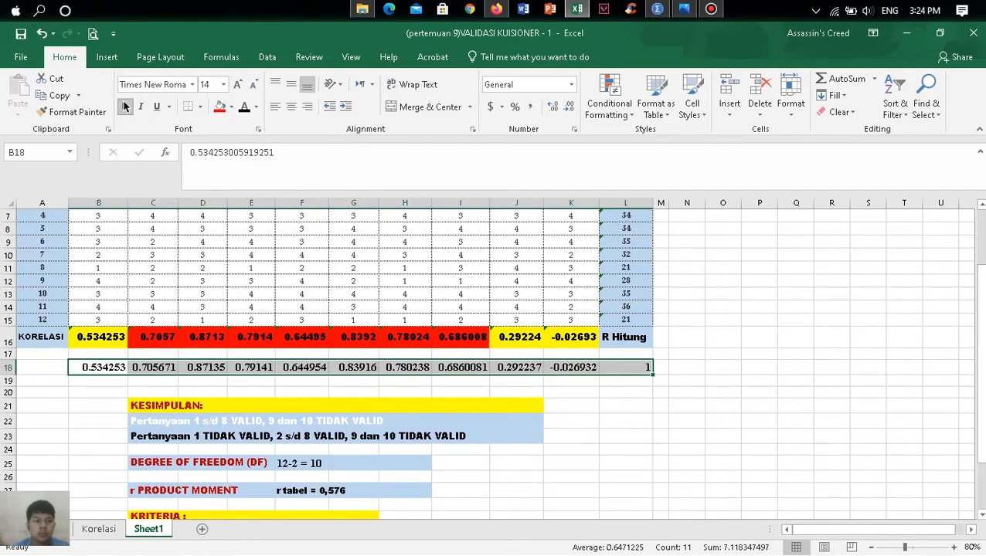
left_click(116, 390)
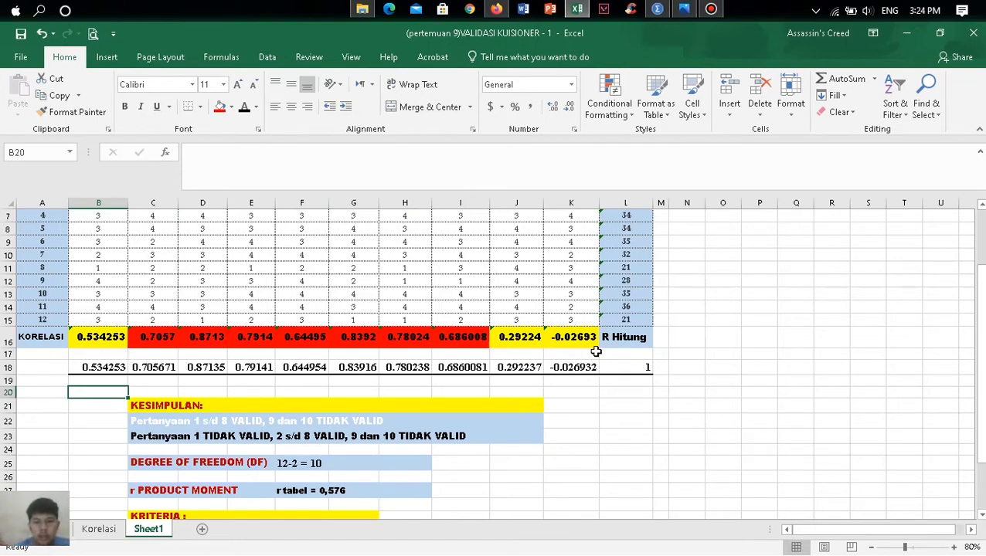
- Compare the pasted correlations in row 18 with the formula results in row 16 and the conclusion lines
scroll(554, 354, "up", 2)
scroll(554, 354, "down", 1)
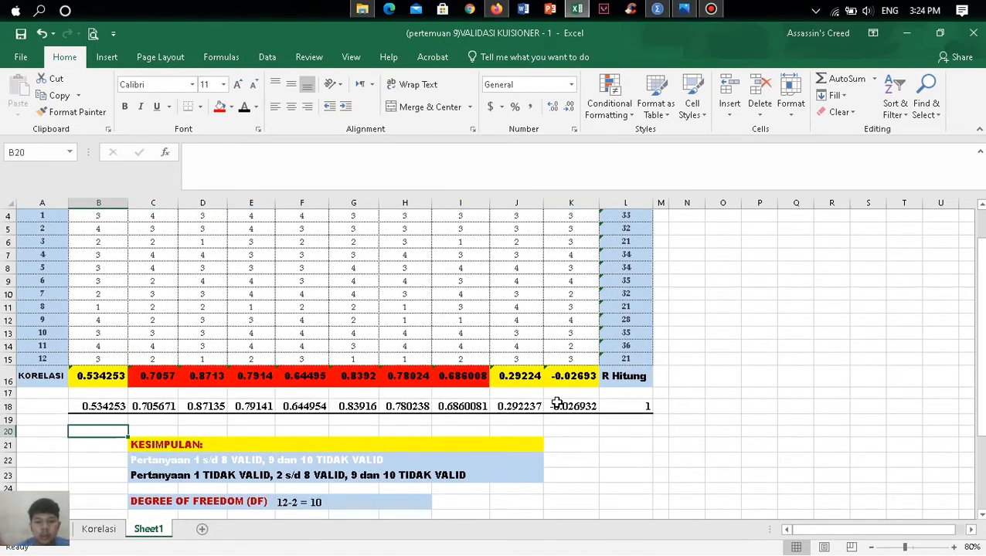
scroll(555, 402, "up", 1)
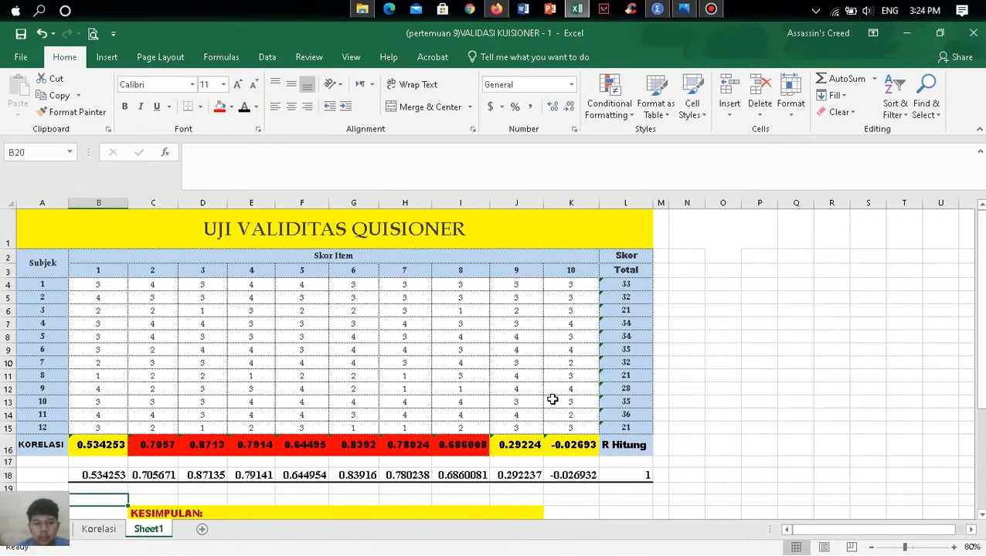
scroll(108, 466, "down", 2)
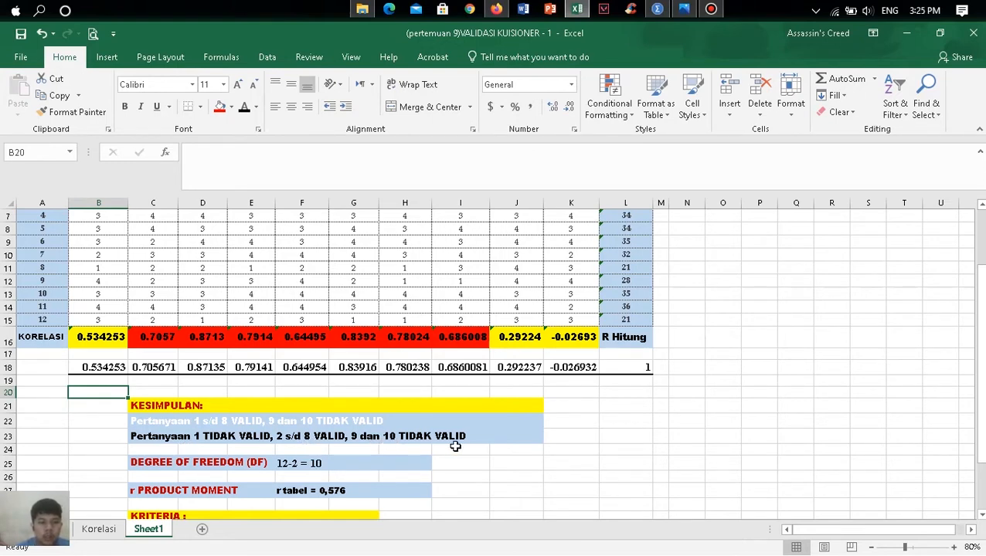
scroll(455, 447, "up", 2)
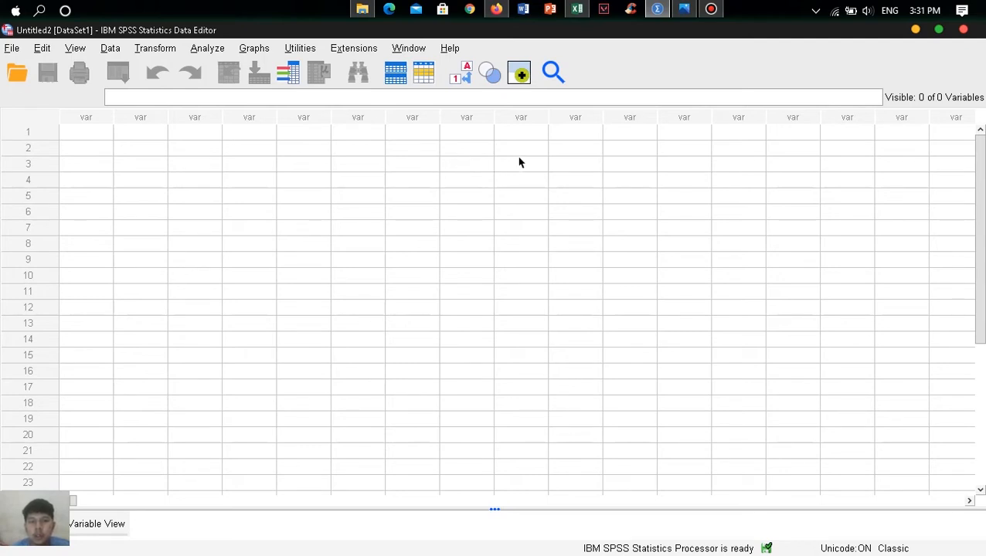
- Copy the item scores and totals, B4:L15, from the Excel sheet into the empty SPSS data editor, starting at the first cell
left_click(577, 11)
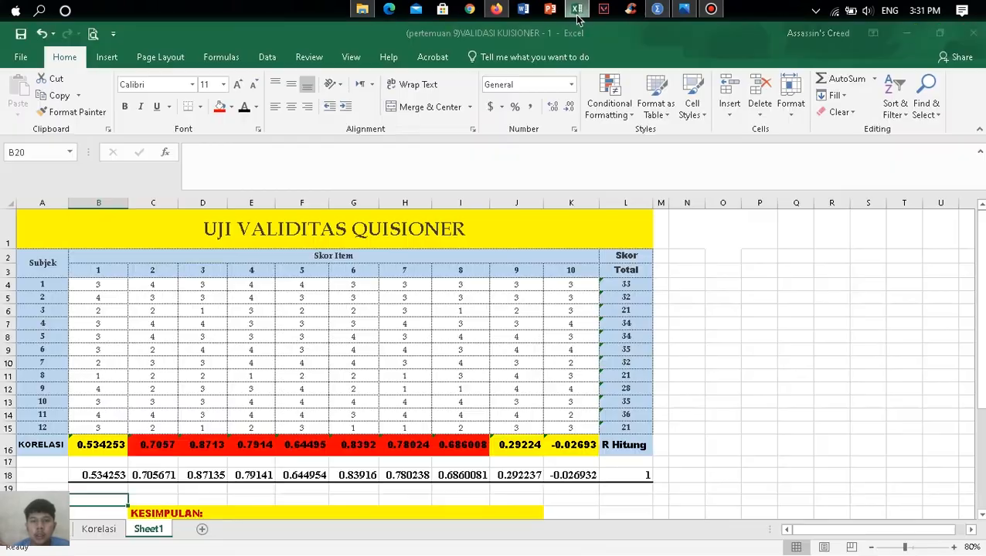
left_click_drag(99, 284, 624, 427)
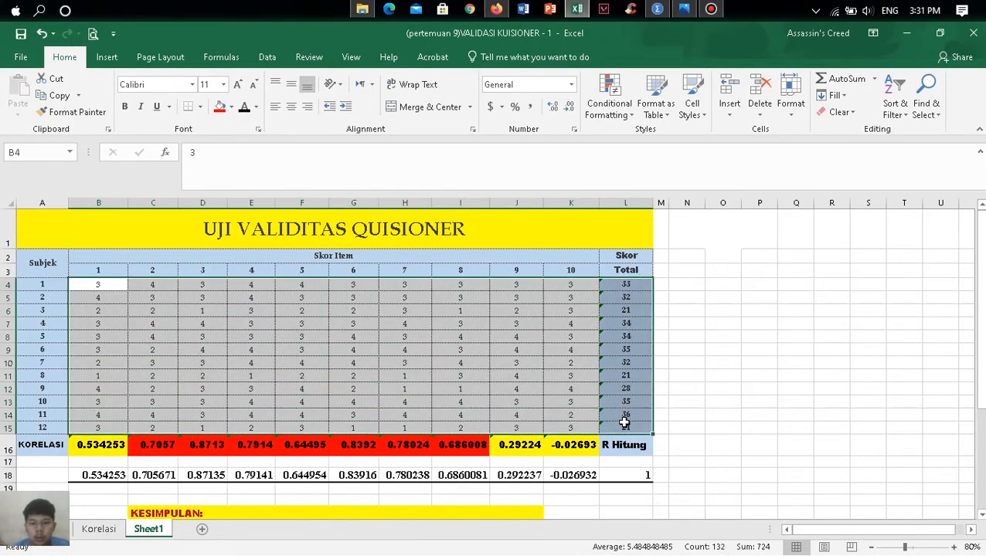
key("ctrl+c")
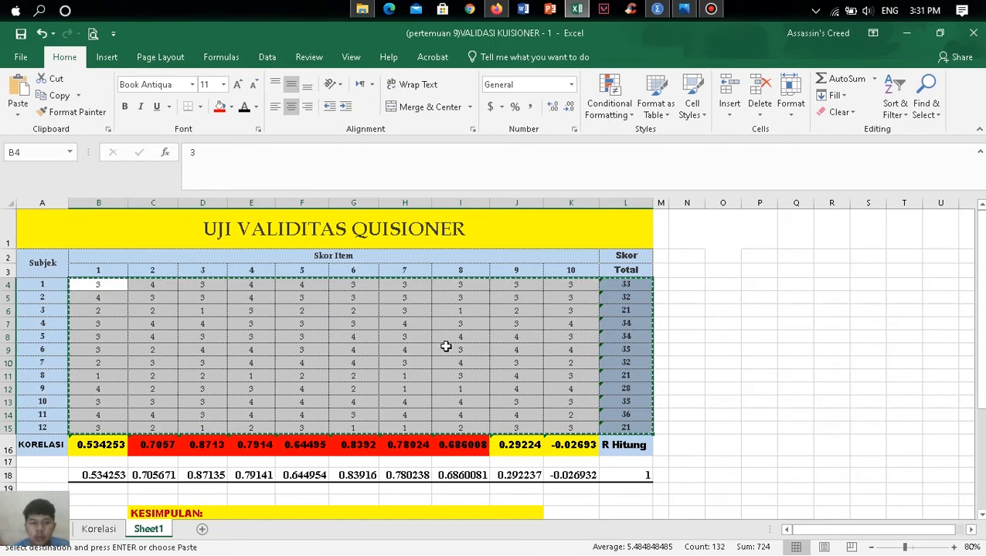
left_click(657, 9)
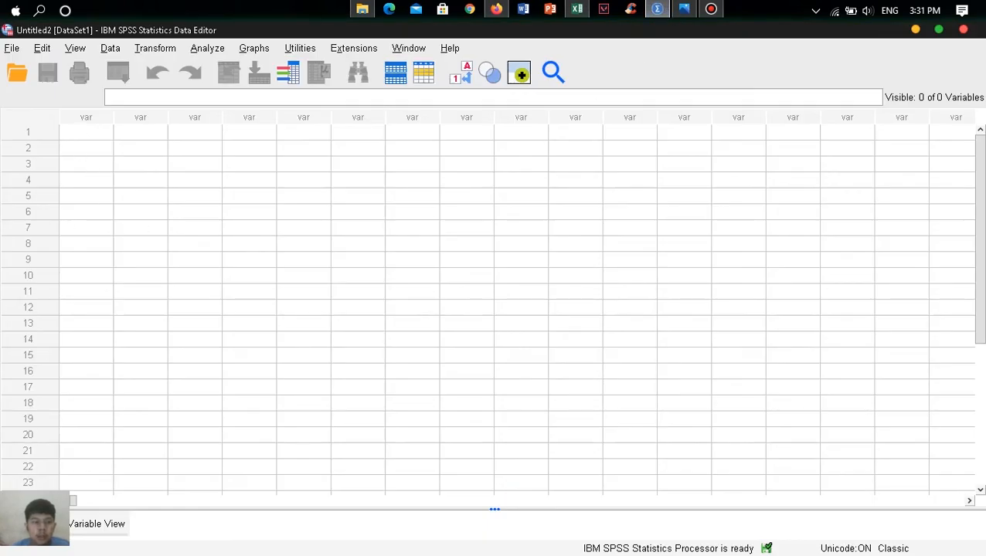
left_click(88, 135)
key("ctrl+v")
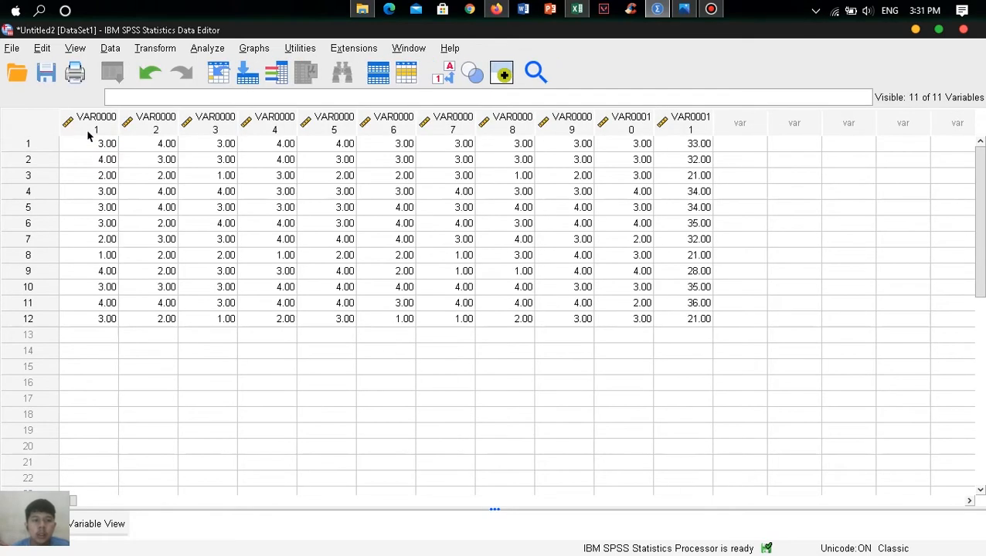
- In the variable definitions, rename the first five variables x1, x2, x3, x4 and x5
left_click(115, 524)
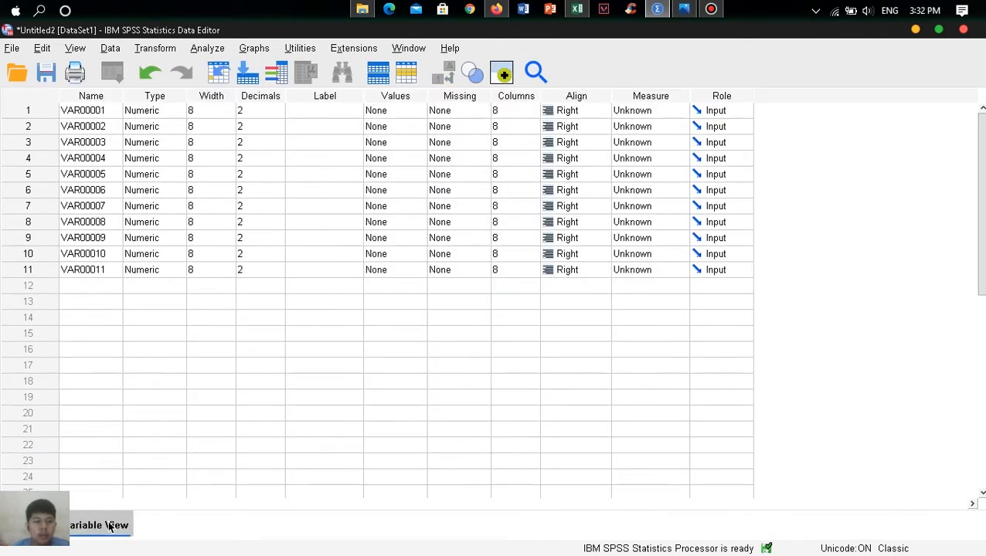
left_click(101, 110)
double_click(103, 111)
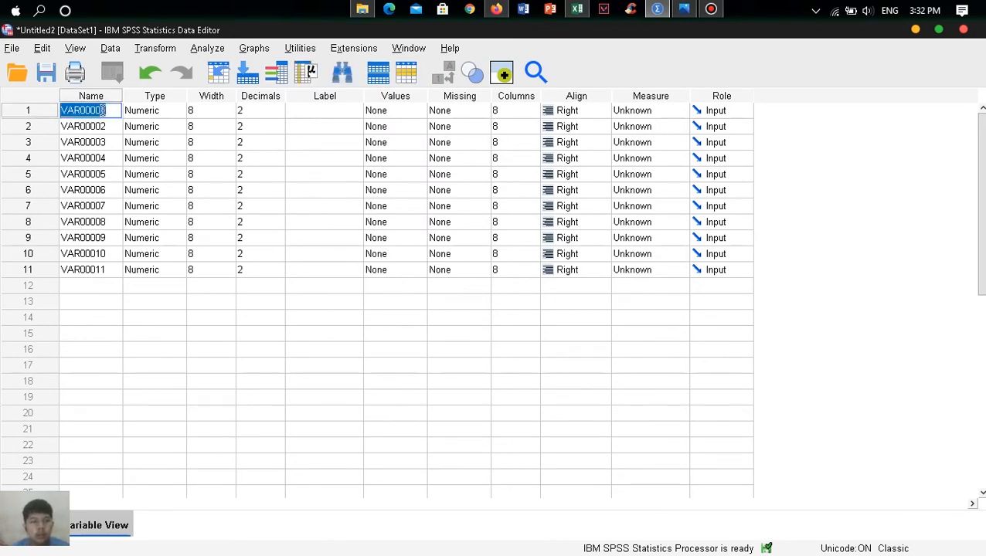
type("x")
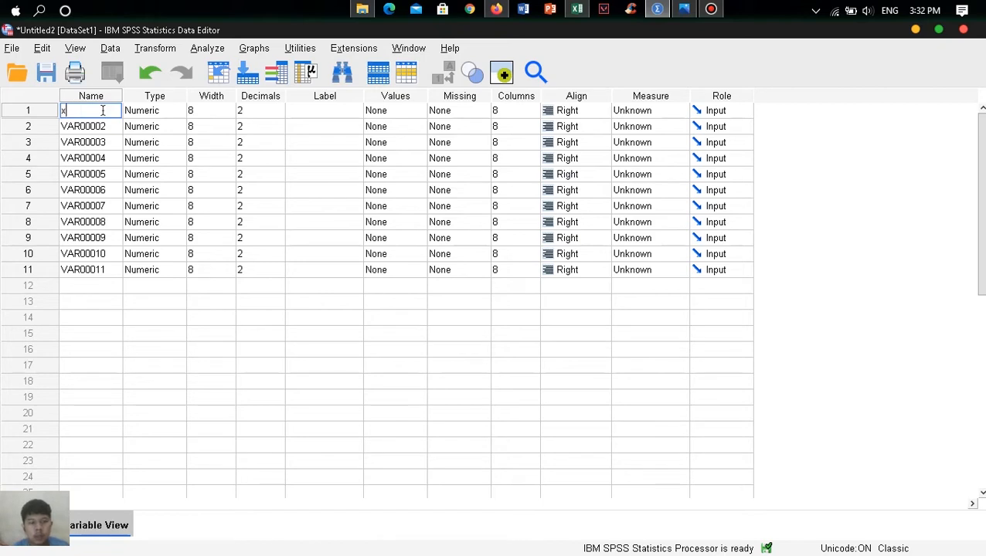
type("1")
key("Return")
type("x2")
key("Return")
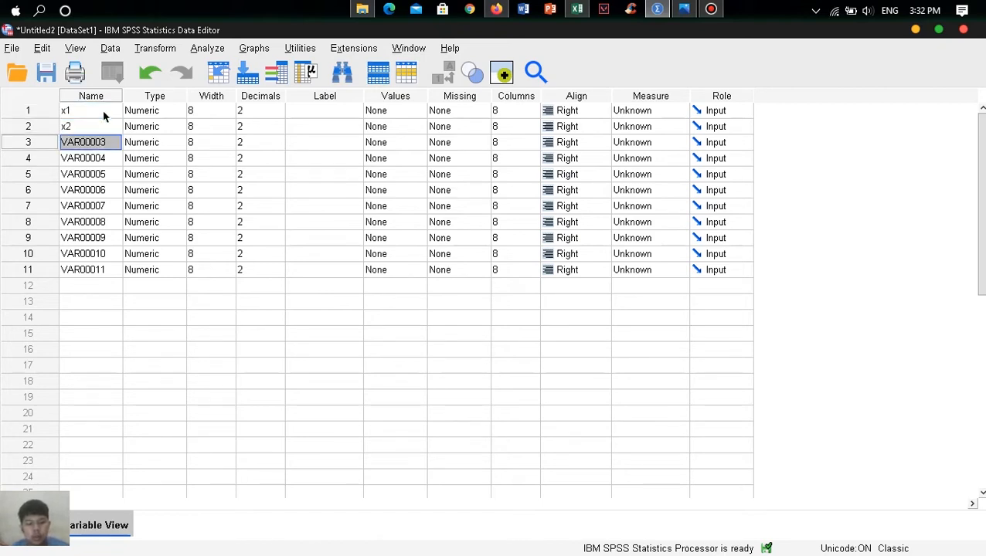
type("x3")
key("Return")
type("x4")
key("Return")
type("x5")
key("Return")
- Rename variables 6 to 10 as x6, x7, x8, x9 and x10, and the eleventh as TOTAL
type("x6")
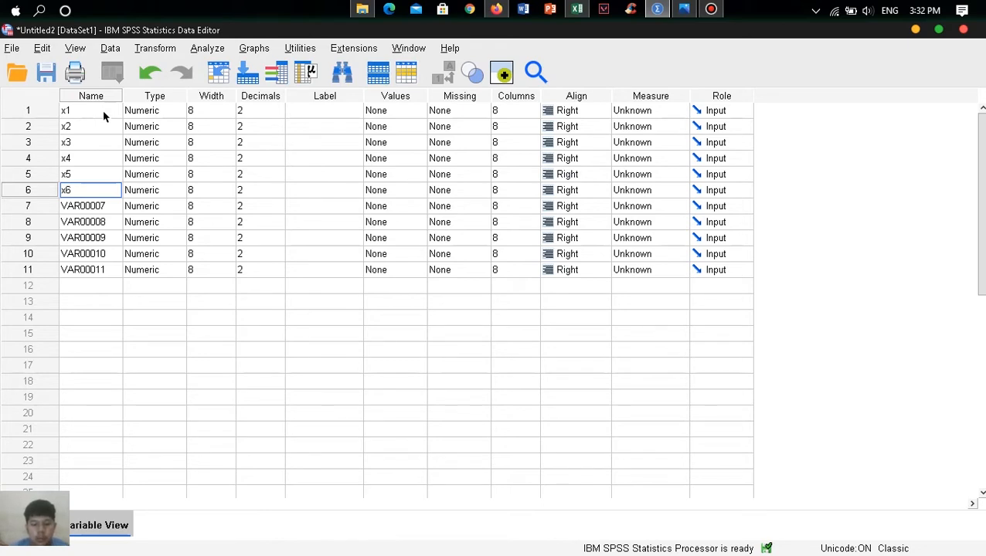
key("Return")
type("x7")
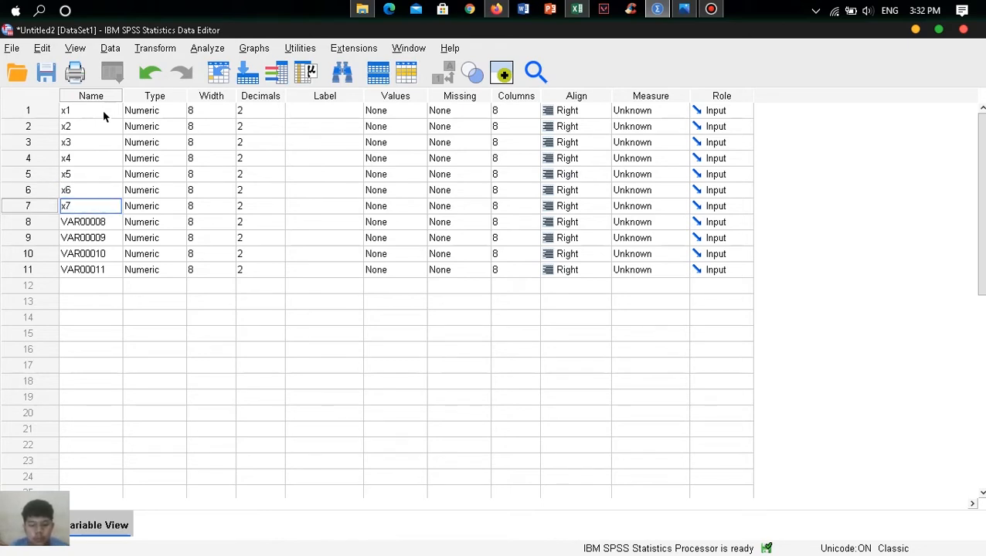
key("Return")
type("x8")
key("Return")
type("x9")
key("Return")
type("x10")
key("Return")
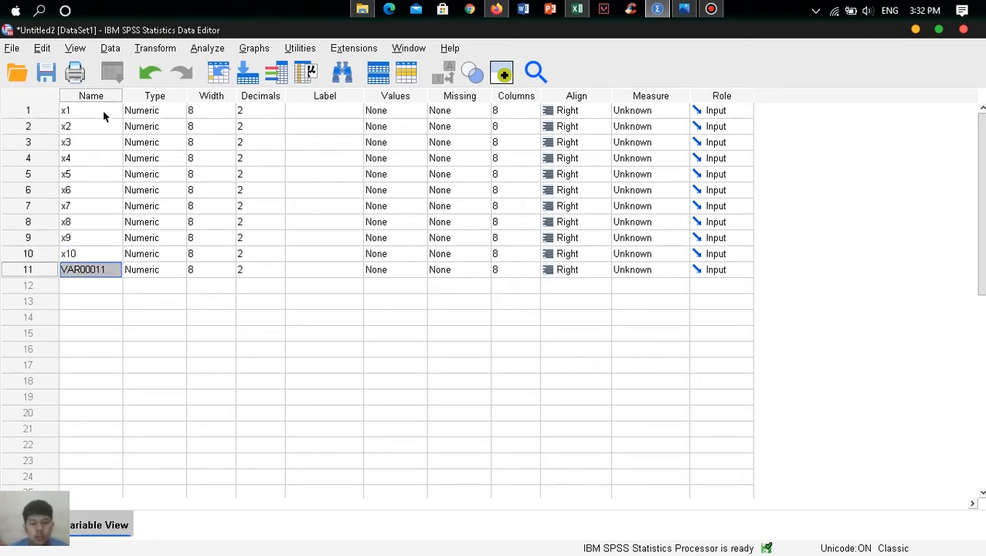
type("TOTAL")
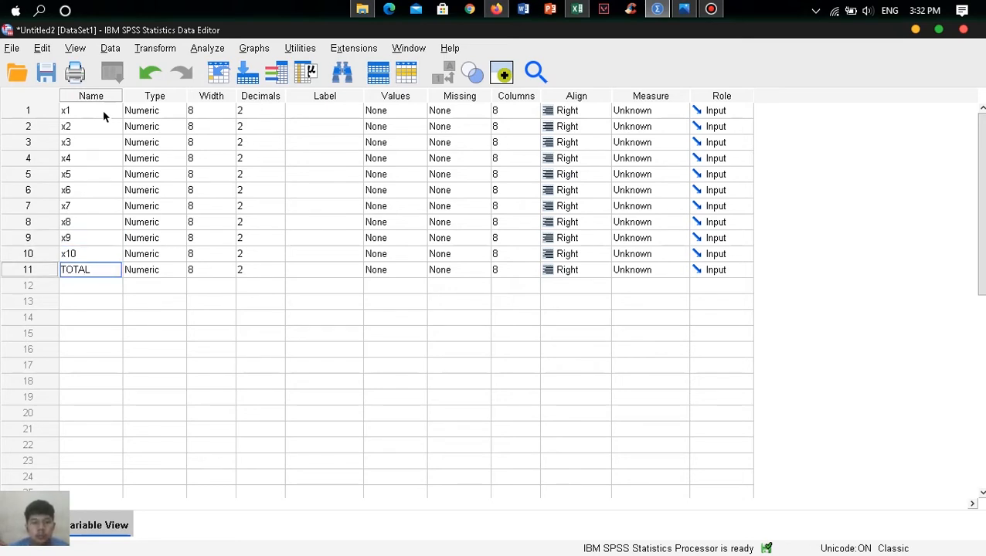
double_click(174, 116)
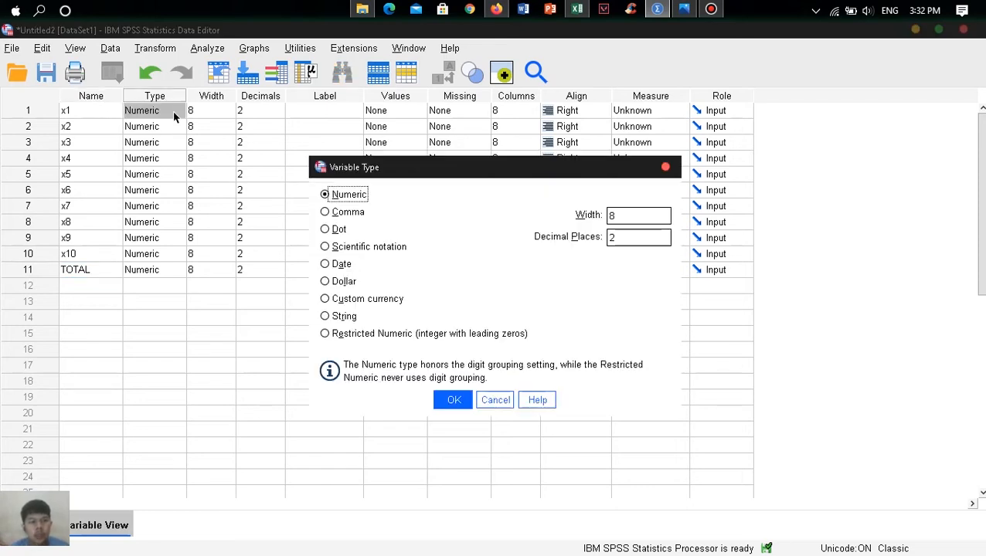
left_click(664, 166)
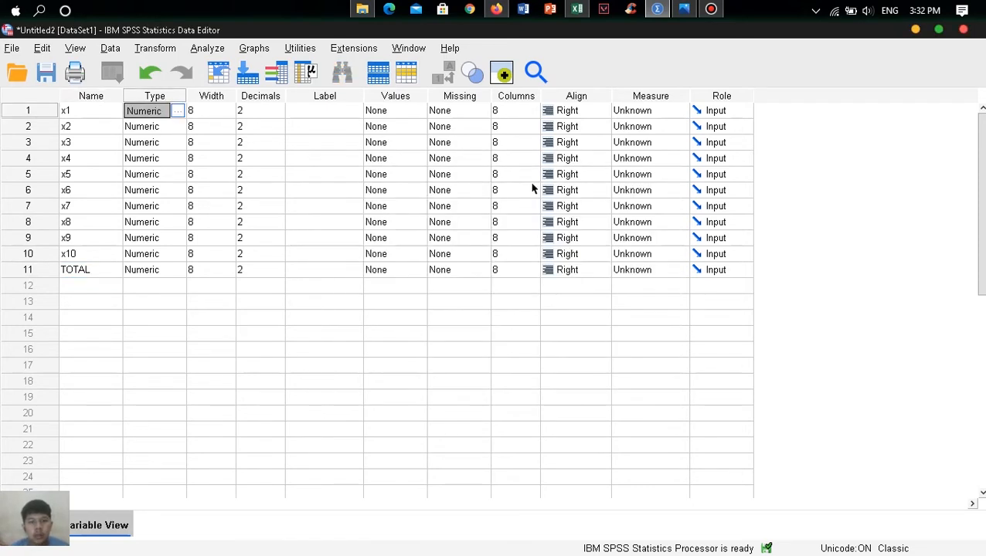
left_click(203, 114)
- Define the variable type of x1 as numeric with width 2 and 0 decimal places
double_click(179, 115)
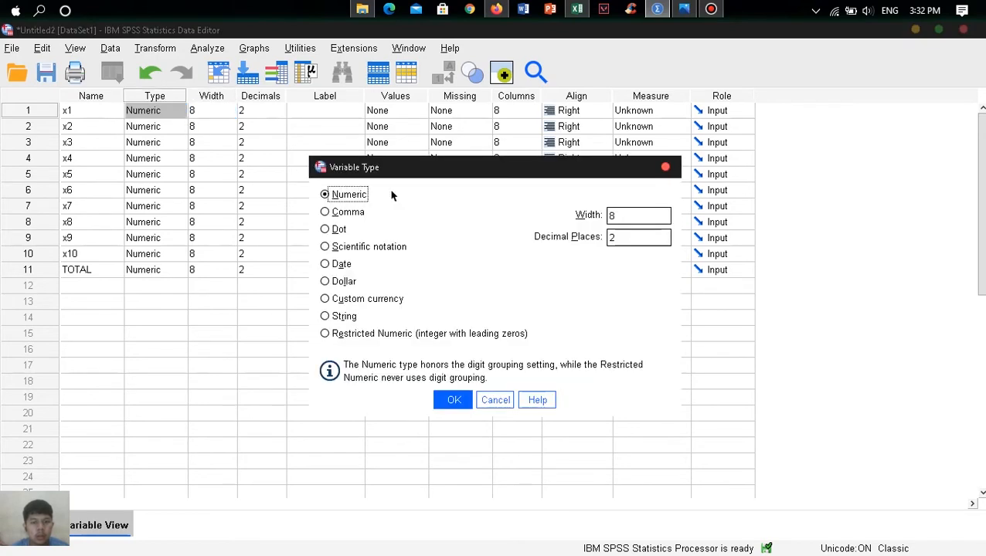
left_click(634, 212)
key("BackSpace")
type("2")
left_click(614, 238)
key("BackSpace")
type("0")
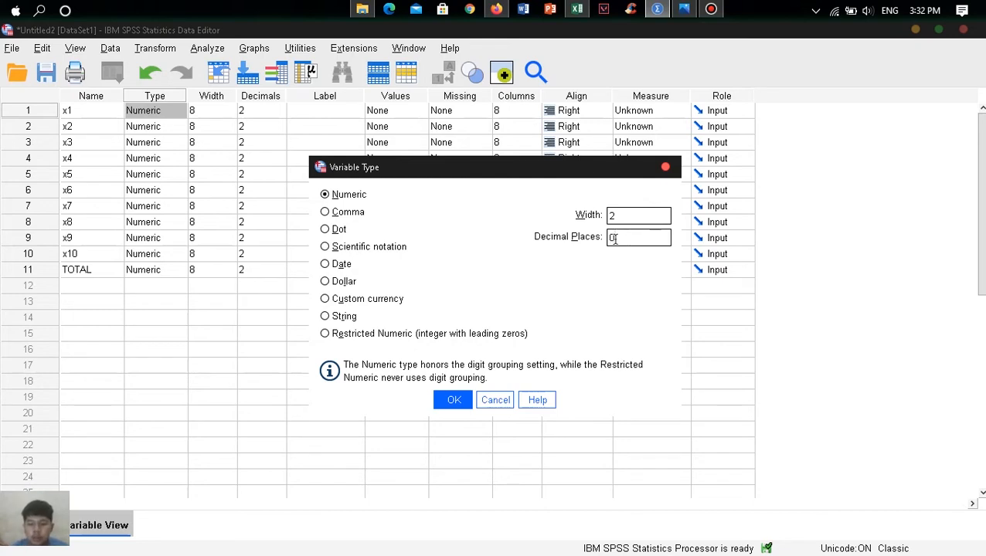
left_click(455, 400)
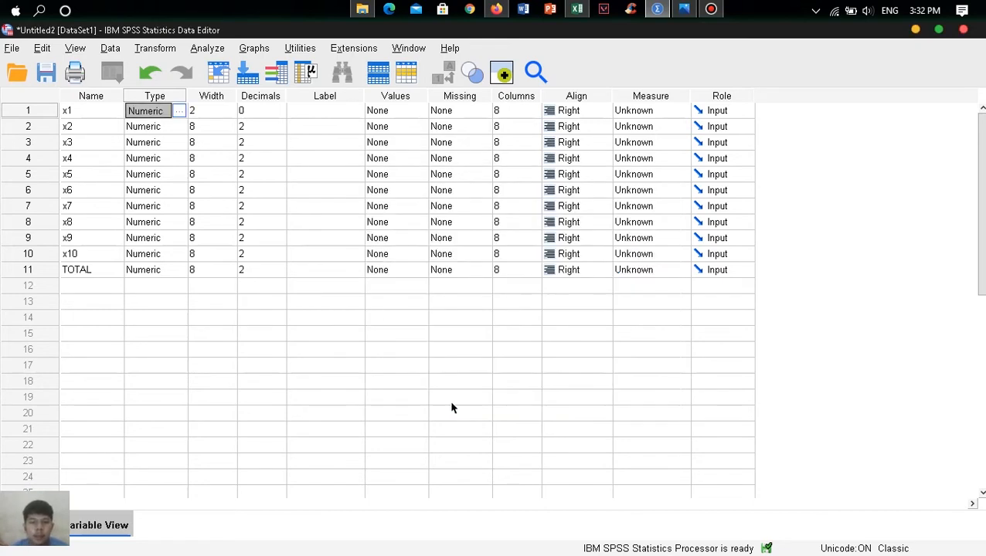
- Define the variable type of x2 with width 2 and 0 decimal places
left_click(177, 128)
left_click(634, 214)
key("BackSpace")
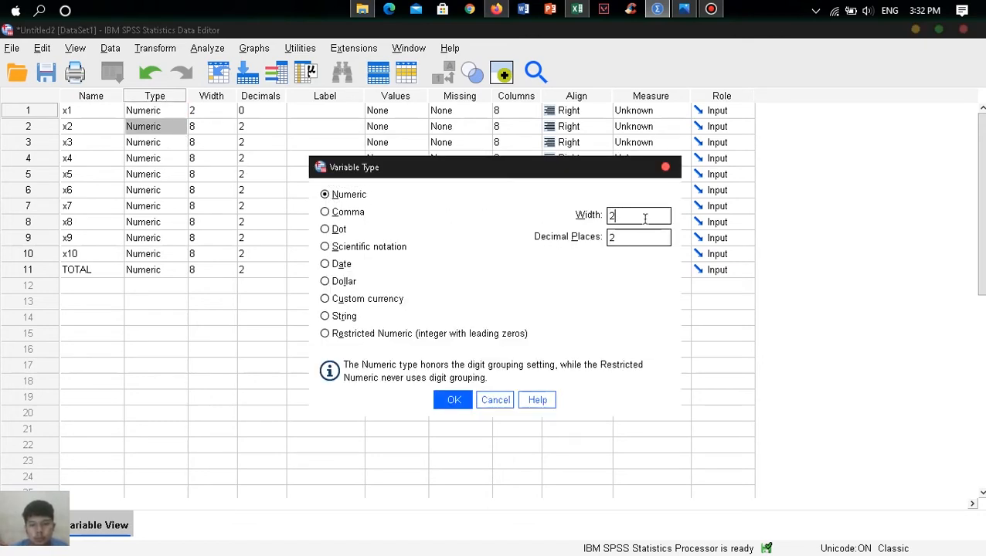
left_click(618, 239)
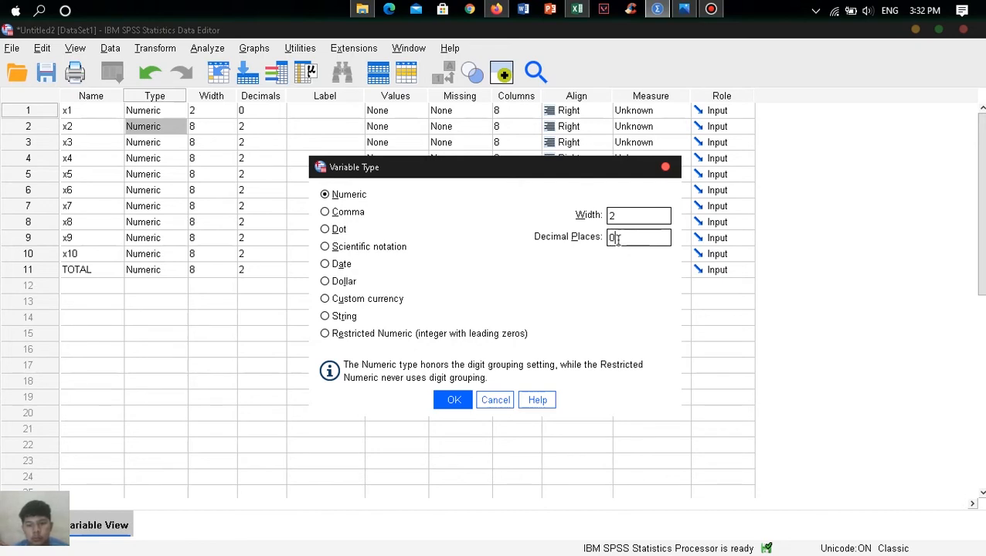
left_click(452, 401)
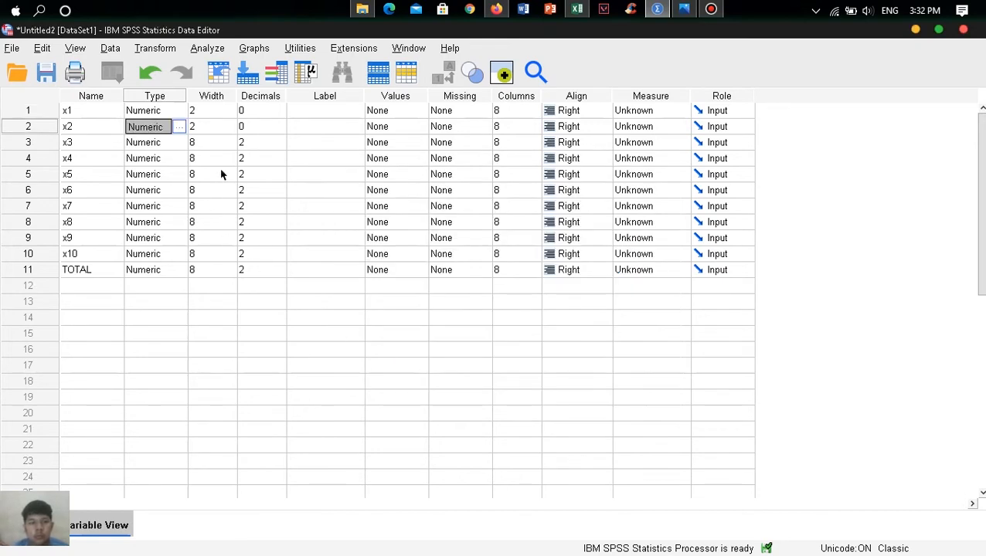
- Set the numeric format of x3 to width 2 and 0 decimal places
left_click(170, 143)
left_click(178, 142)
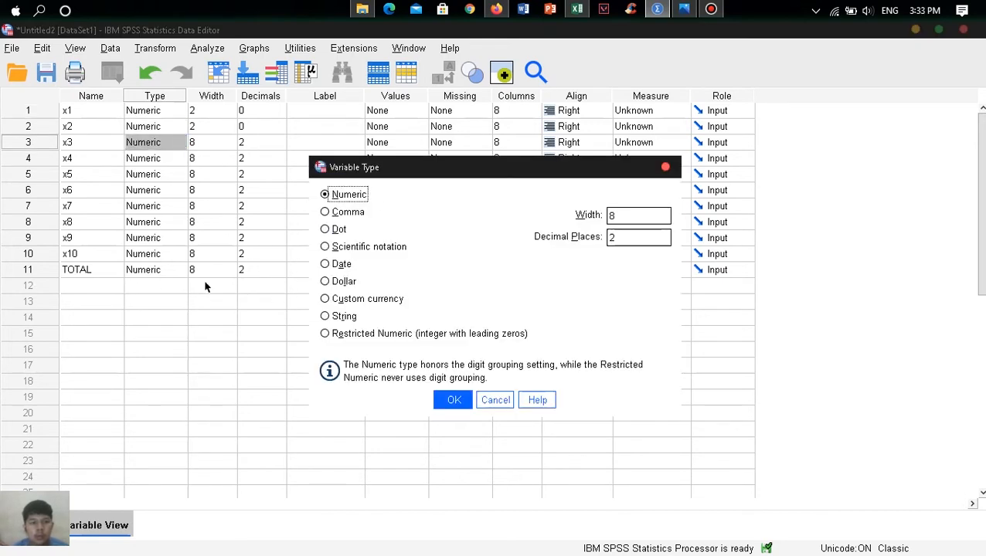
double_click(628, 221)
key("BackSpace")
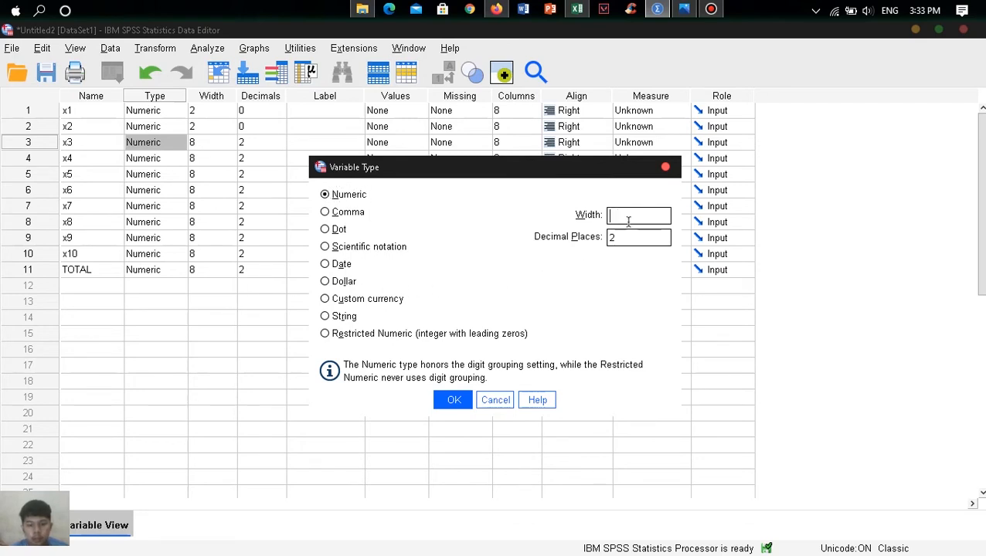
double_click(627, 238)
key("BackSpace")
type("0")
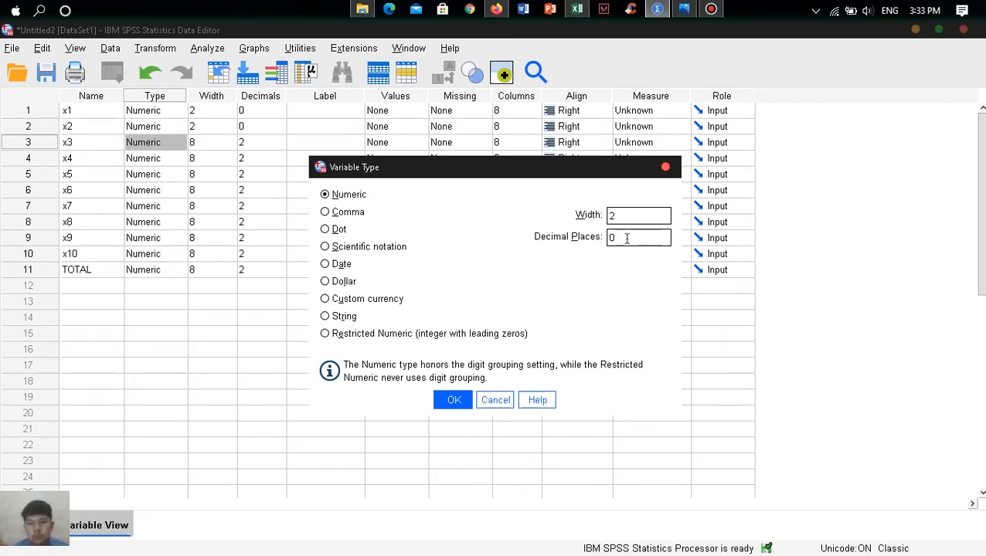
left_click(453, 400)
- Set the numeric format of x4 to width 2 and 0 decimal places
left_click(167, 159)
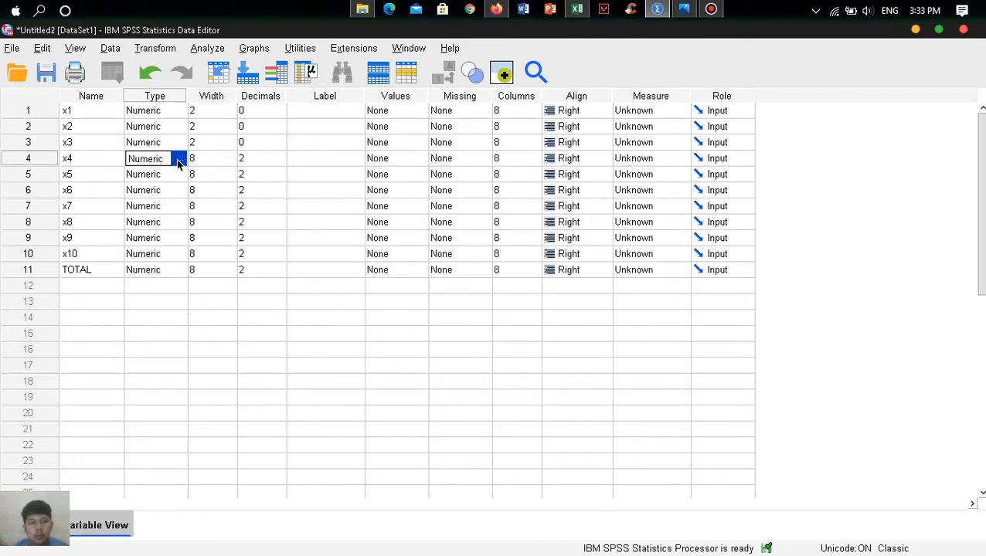
left_click(179, 158)
left_click(627, 215)
key("BackSpace")
type("2")
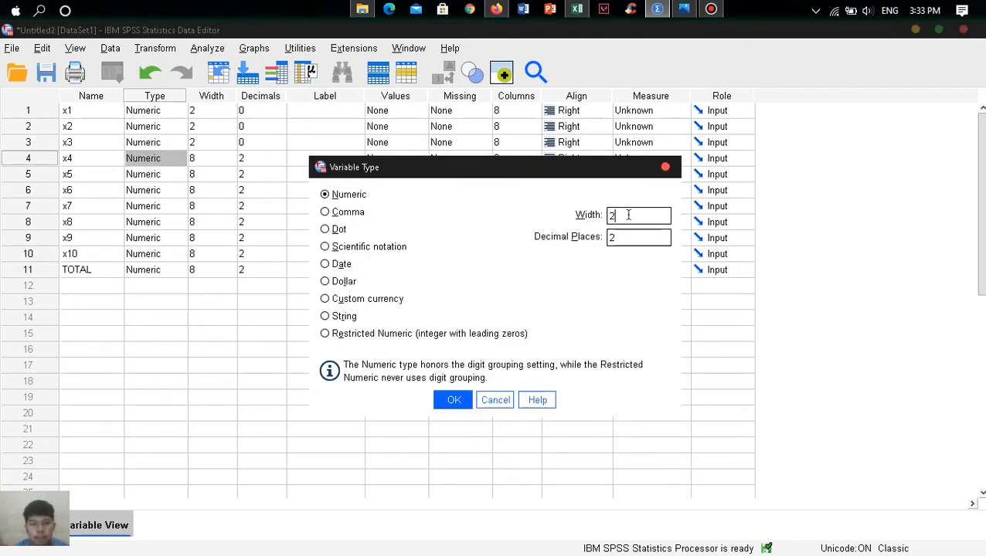
left_click(618, 237)
key("BackSpace")
type("0")
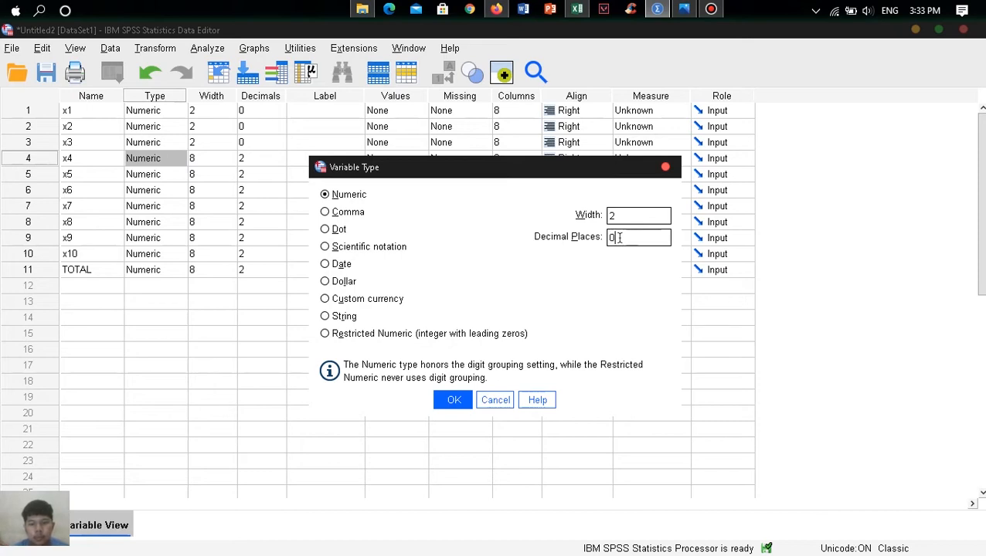
left_click(454, 400)
- Set the numeric format of x5 to width 2 and 0 decimal places
left_click(173, 175)
left_click(178, 174)
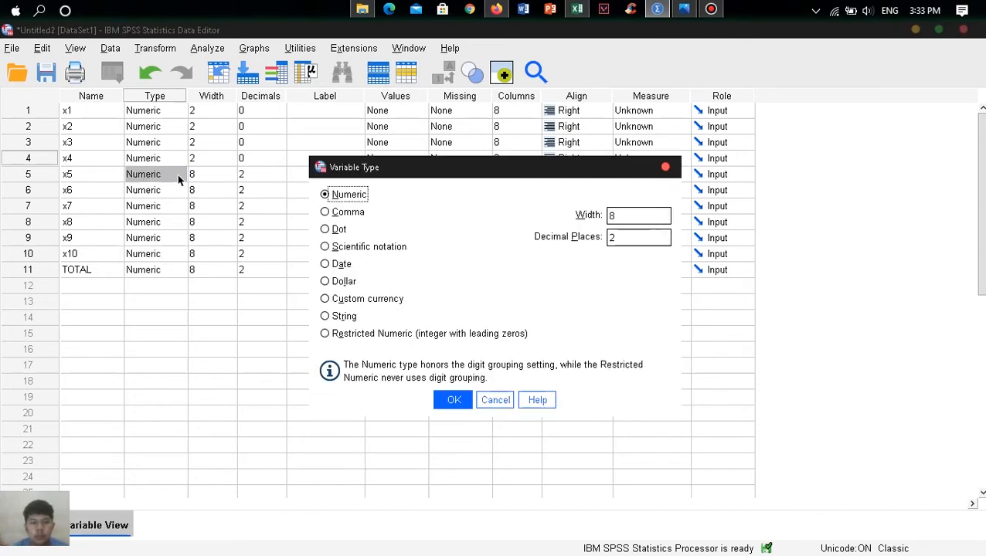
key("Tab")
type("2")
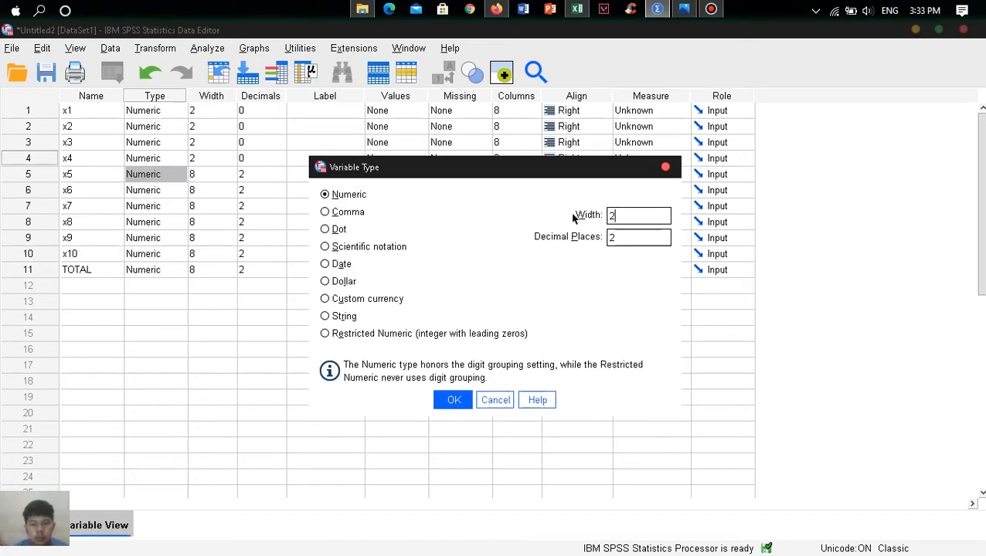
key("Tab")
type("0")
left_click(448, 403)
- Set the numeric format of x6 to width 2 and 0 decimal places
left_click(181, 195)
left_click(178, 190)
key("Tab")
type("2")
key("Tab")
type("0")
key("Return")
- Set the numeric format of x7 to width 2 and 0 decimal places
left_click(179, 206)
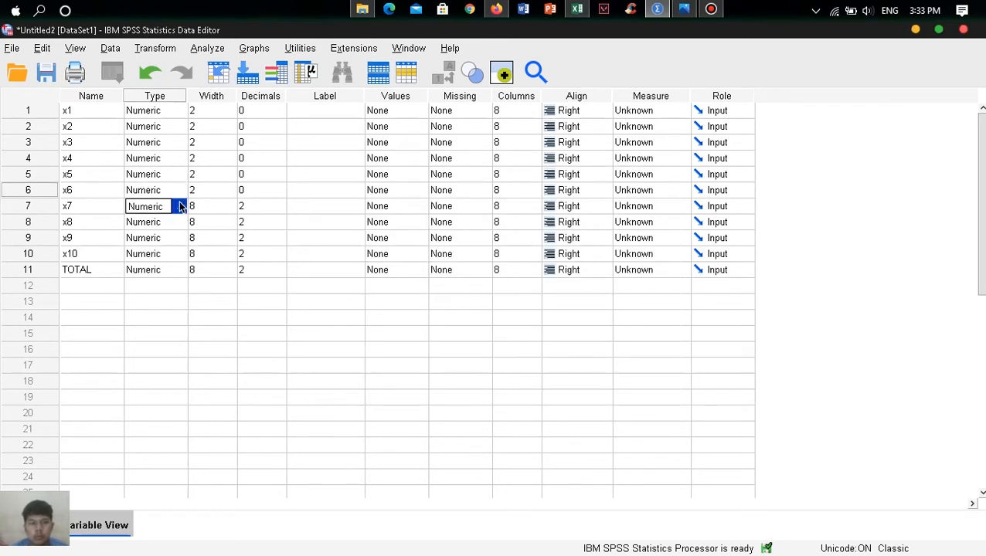
left_click(179, 206)
key("Tab")
type("2")
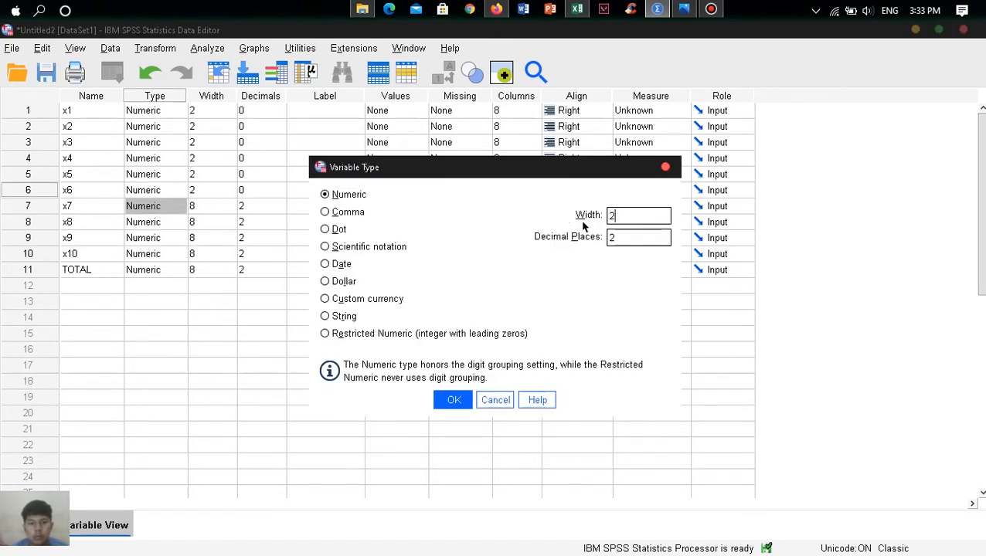
key("Tab")
type("0")
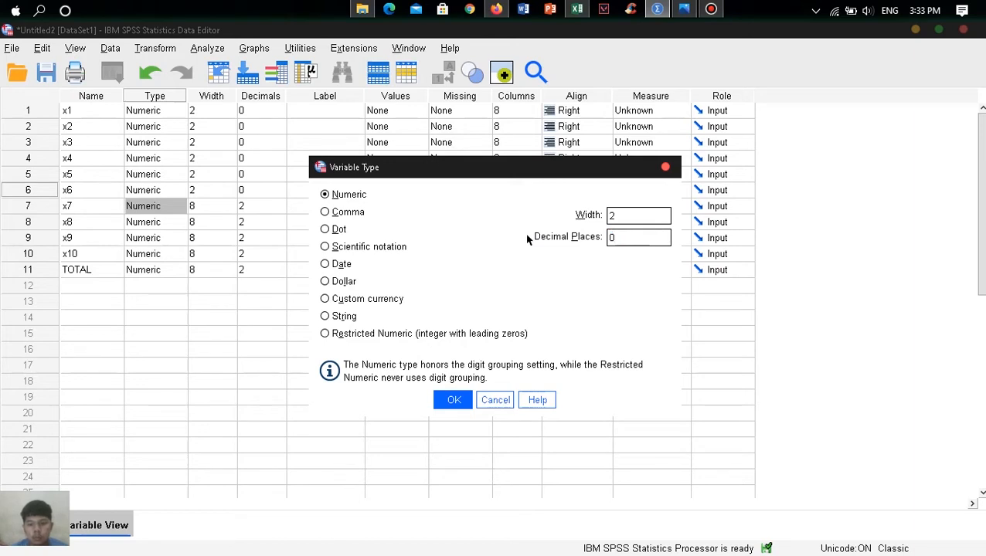
key("Return")
- Try to set the width of x8 to 2 directly in its Width cell
left_click(213, 221)
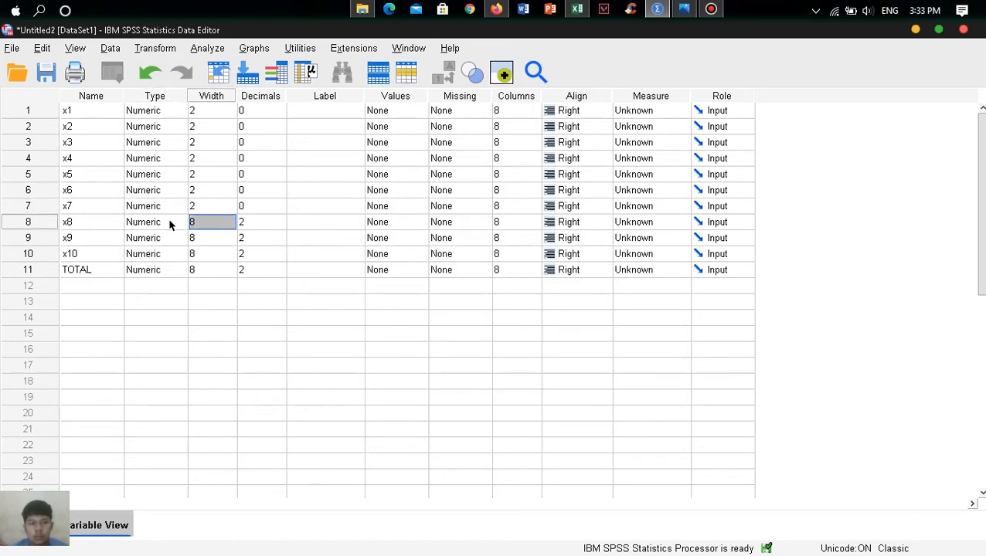
type("2")
left_click(208, 245)
left_click(494, 315)
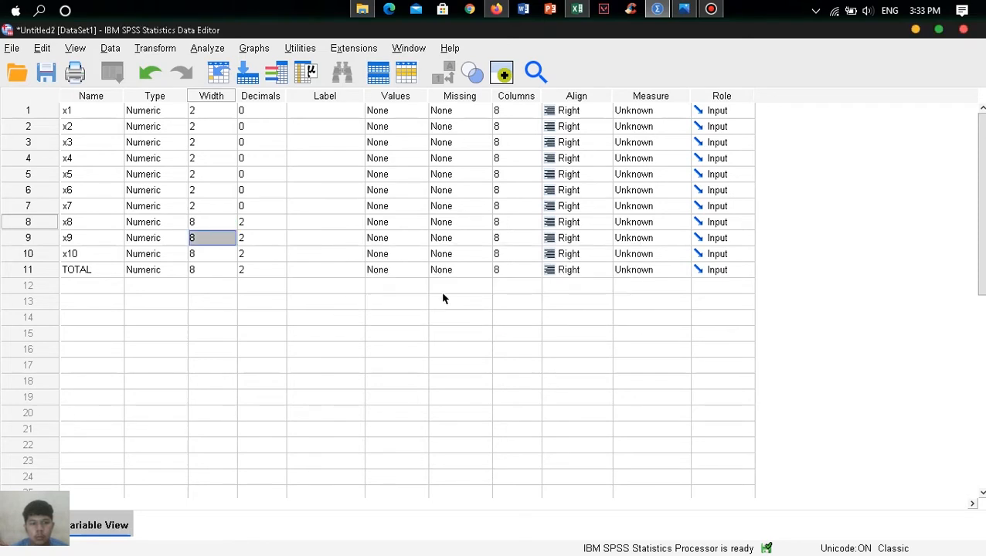
- Set both width and decimals of x8 in its variable type settings, to 2 and 0
left_click(173, 223)
left_click_drag(613, 219, 526, 220)
type("2")
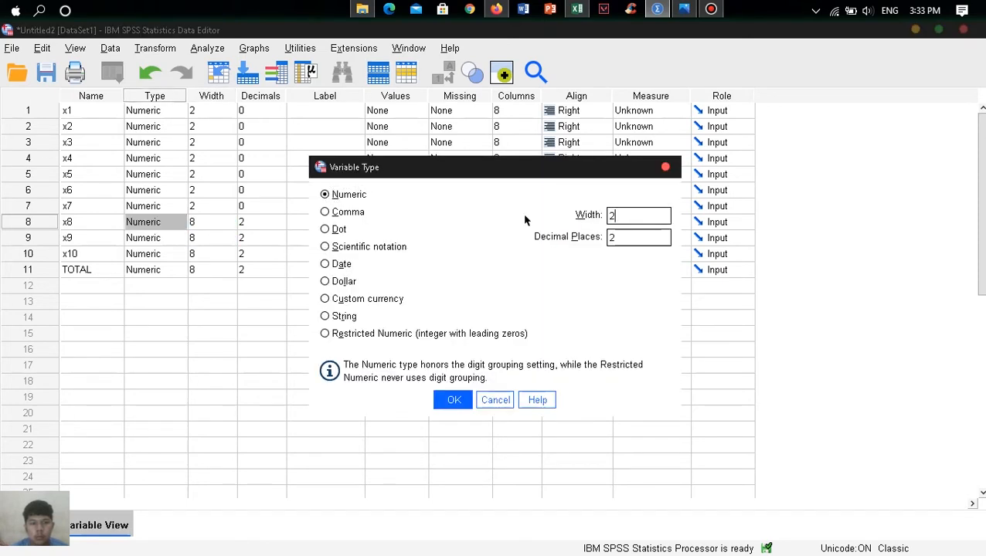
left_click_drag(639, 241, 519, 241)
type("0")
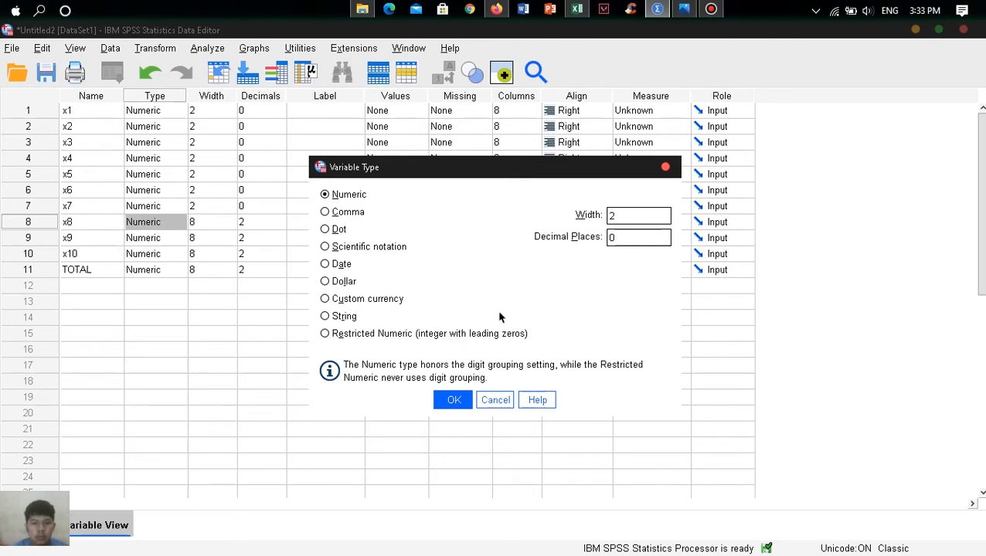
left_click(453, 399)
- Set the numeric format of x9 to width 2 and 0 decimal places
left_click(181, 240)
left_click_drag(640, 219, 550, 224)
type("2")
left_click_drag(635, 238, 476, 239)
type("0")
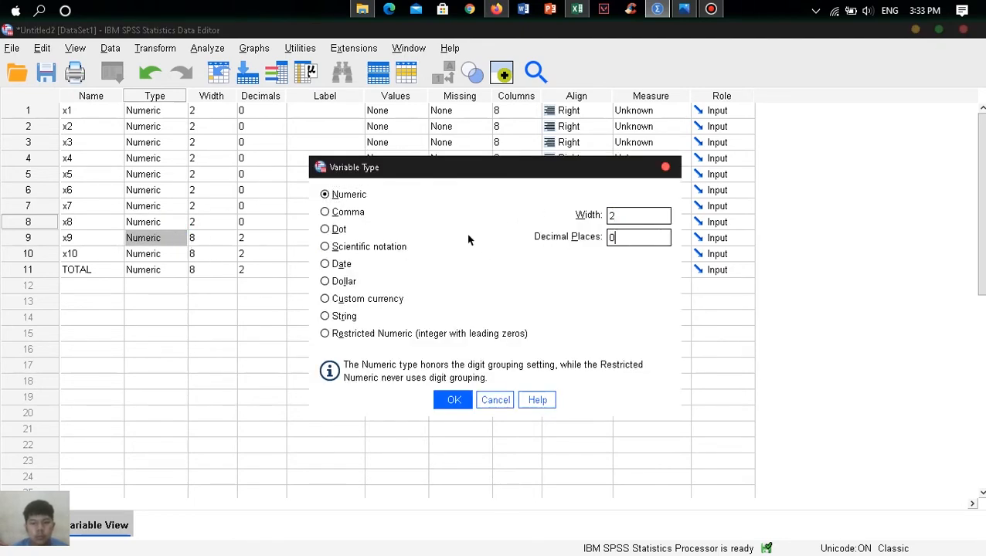
key("Return")
- Set the numeric format of x10 to width 2 and 0 decimal places
left_click(179, 256)
left_click(179, 256)
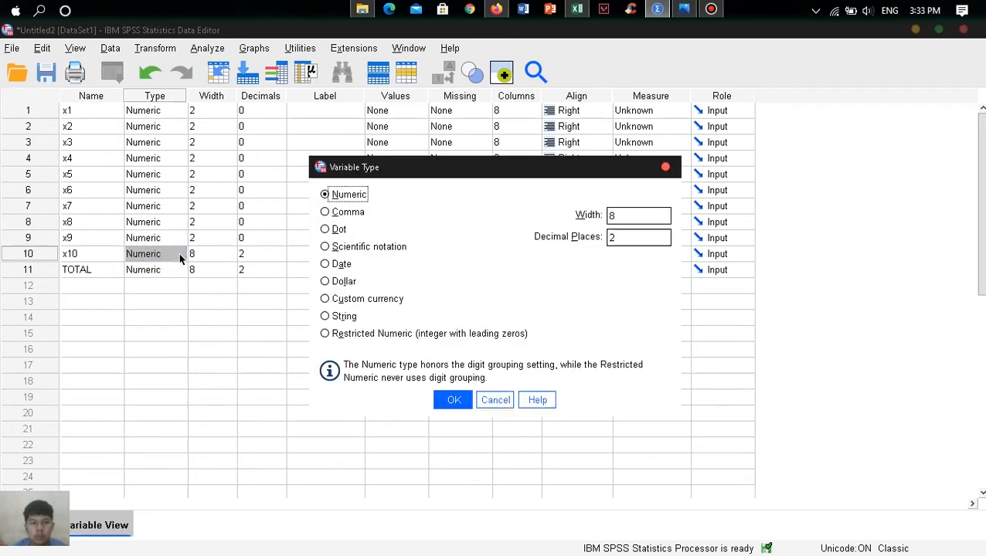
left_click_drag(624, 218, 518, 215)
type("2")
left_click_drag(625, 241, 486, 237)
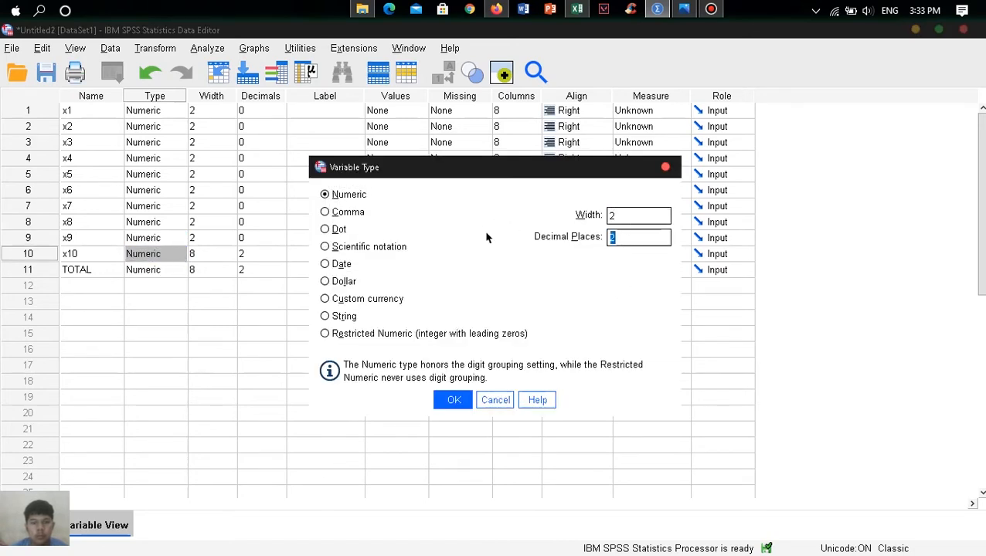
key("Return")
- Set the numeric format of TOTAL to width 2 and 0 decimal places
left_click(184, 272)
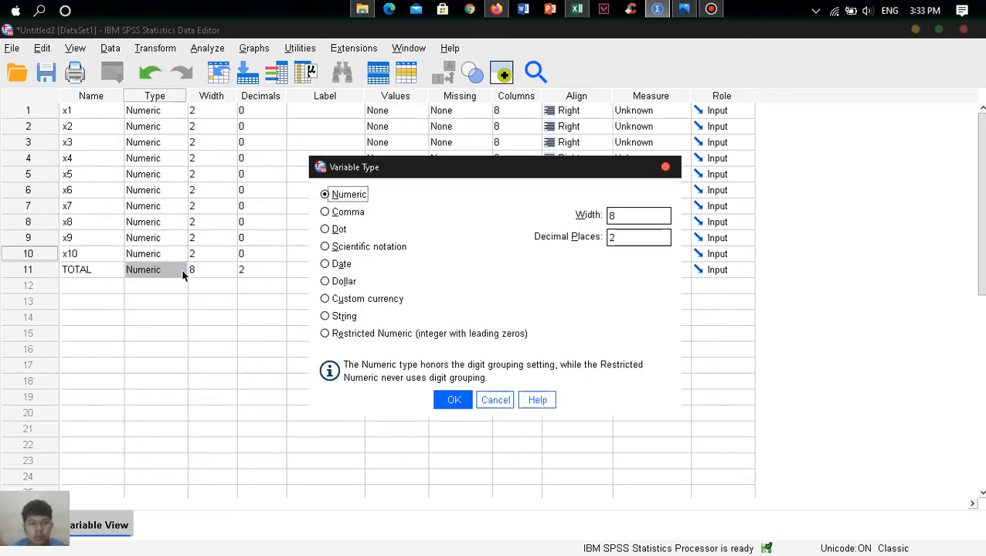
left_click_drag(655, 222, 506, 213)
type("2")
left_click_drag(641, 238, 511, 237)
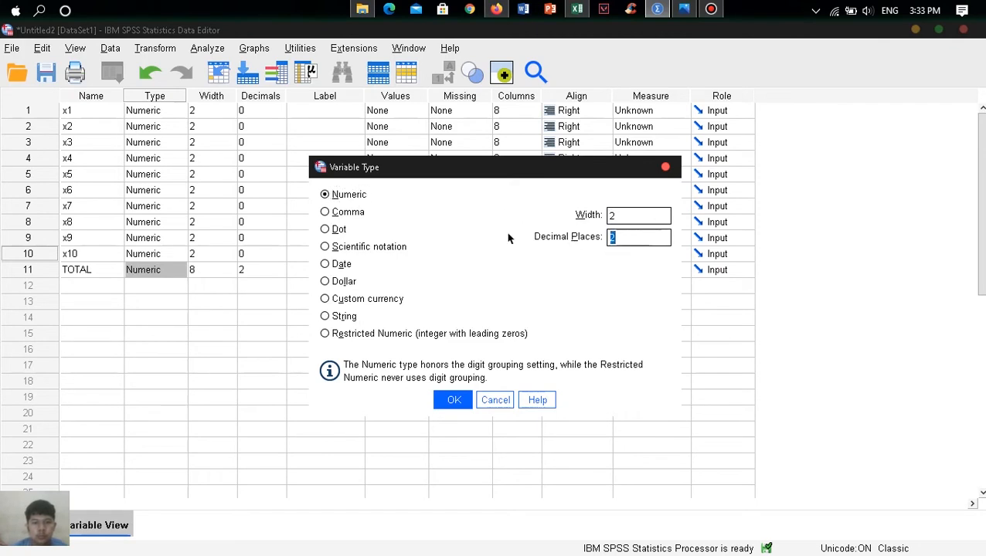
type("0")
key("Return")
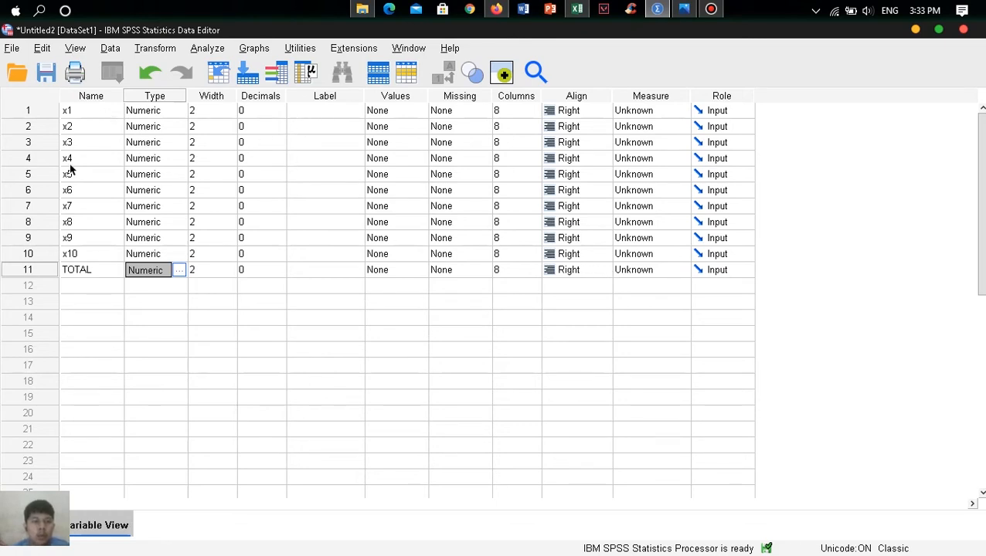
- Label the eleven variables x1 through x10 and TOTAL, each with the same text as its name
left_click(326, 109)
type("Z")
key("BackSpace")
type("X1")
key("Return")
type("x2")
key("Return")
type("x3")
key("Return")
type("x4")
key("Return")
type("x5")
key("Return")
type("x6")
key("Return")
type("x7")
key("Return")
type("x8")
key("Return")
type("x9")
key("Return")
type("x2")
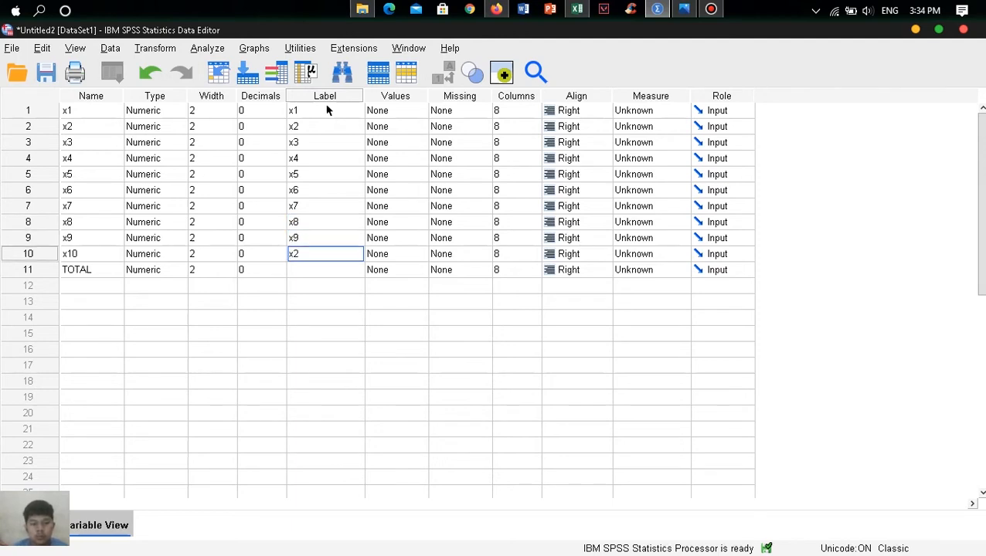
type("0")
key("Return")
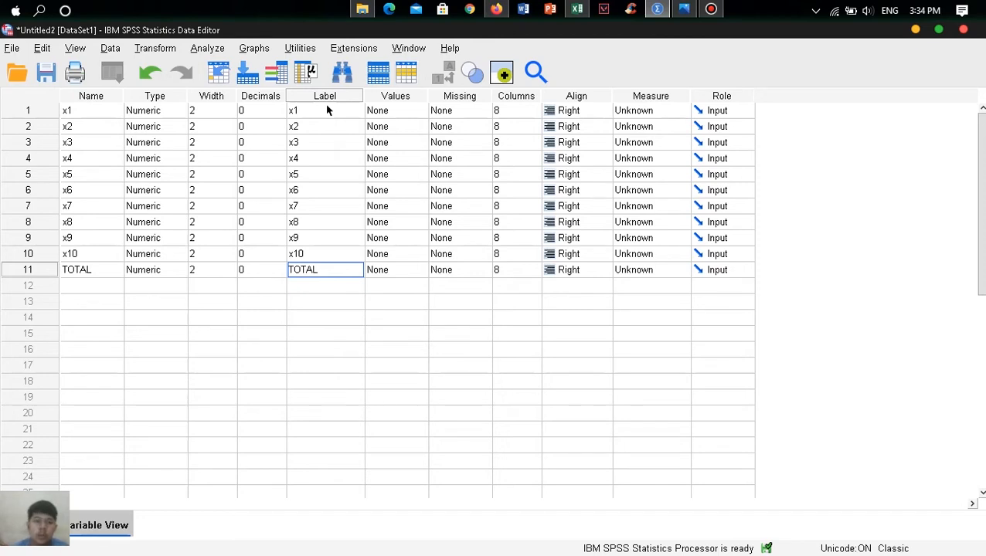
- Set the measurement level of all variables from x1 to x10 and TOTAL to Scale
left_click(670, 113)
left_click(666, 125)
left_click(665, 129)
left_click(668, 146)
left_click(666, 147)
left_click(666, 156)
left_click(667, 159)
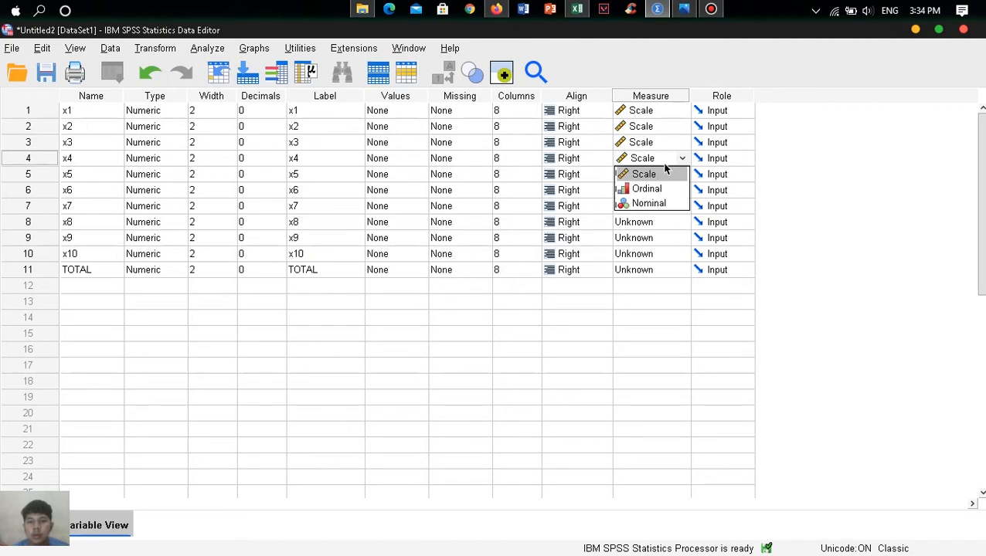
left_click(663, 177)
left_click(662, 178)
left_click(663, 190)
left_click(661, 191)
left_click(658, 200)
left_click(657, 207)
left_click(660, 222)
left_click(656, 223)
left_click(655, 238)
left_click(654, 240)
left_click(654, 253)
left_click(654, 265)
left_click(653, 270)
left_click(654, 282)
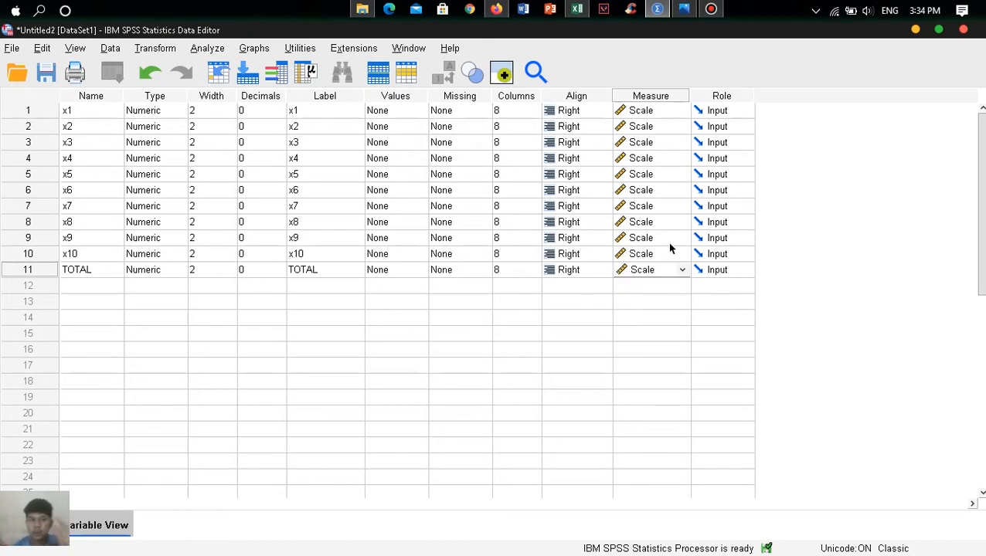
- Switch to the data view and open the Bivariate correlation analysis
left_click(30, 526)
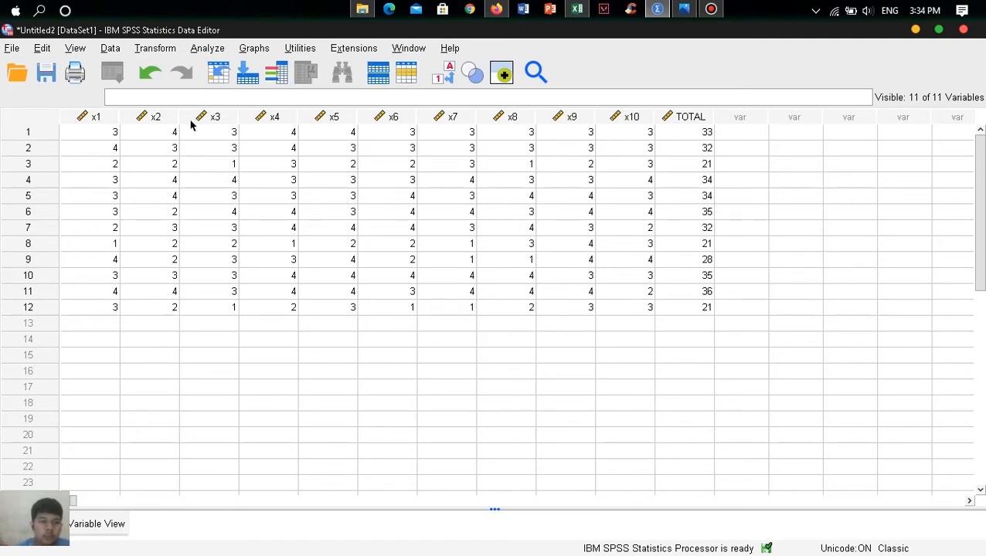
left_click(207, 48)
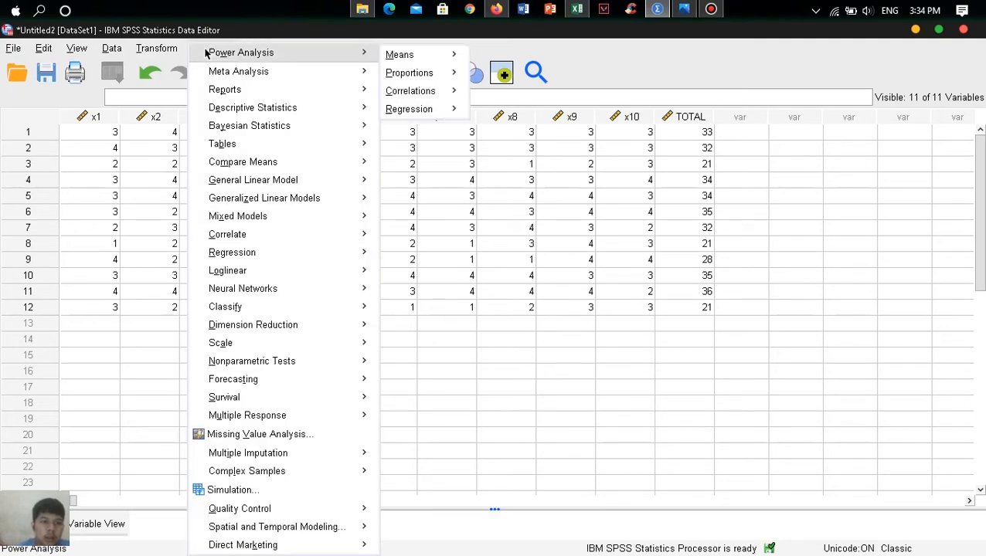
left_click(139, 230)
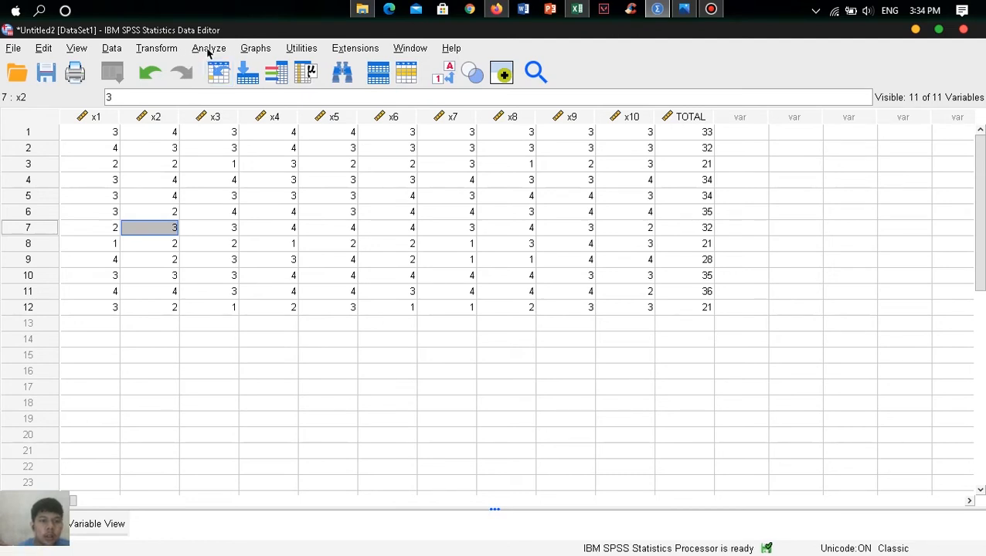
left_click(207, 49)
mouse_move(216, 130)
mouse_move(242, 242)
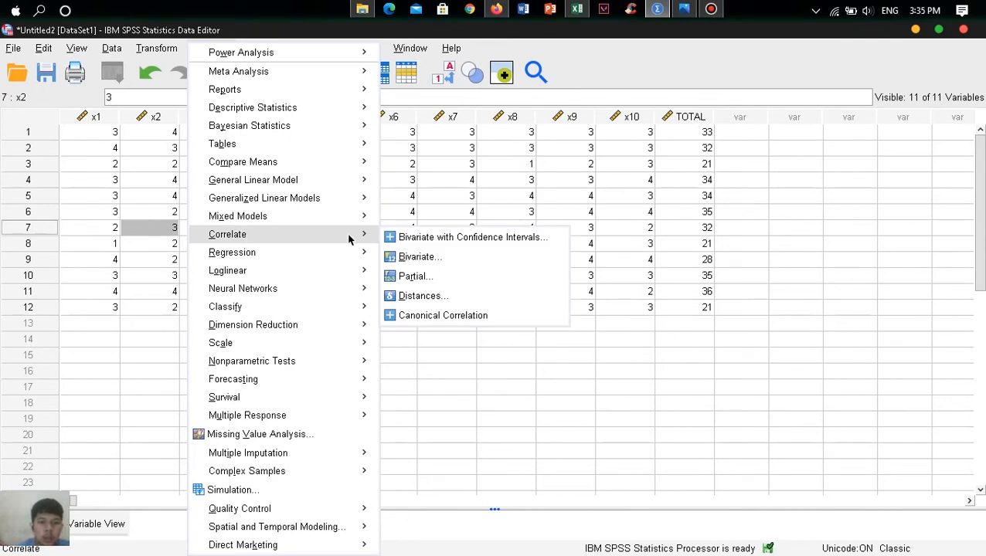
left_click(427, 259)
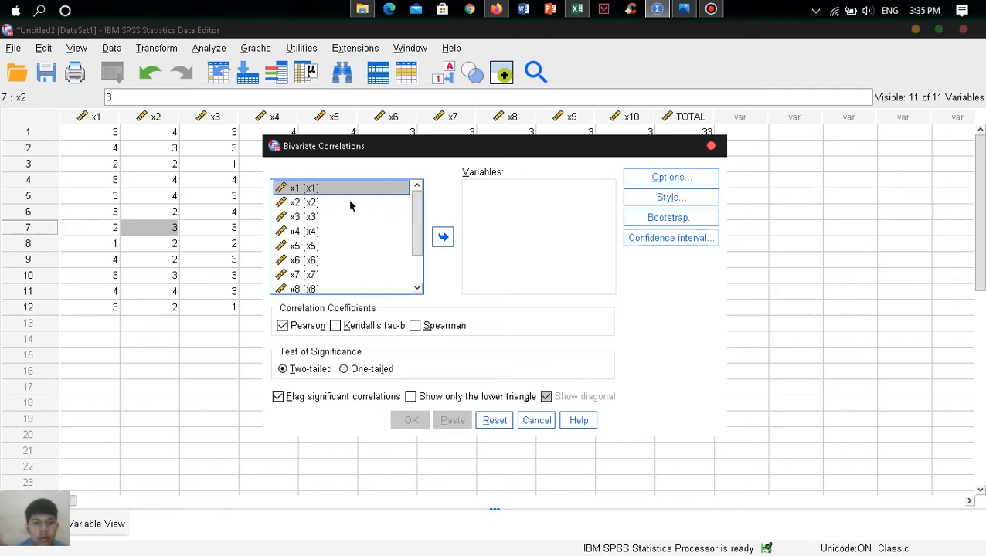
- Run a two-tailed Pearson correlation on x1 to x10 and TOTAL, excluding missing cases pairwise
left_click_drag(418, 217, 418, 274)
left_click(355, 286, "shift")
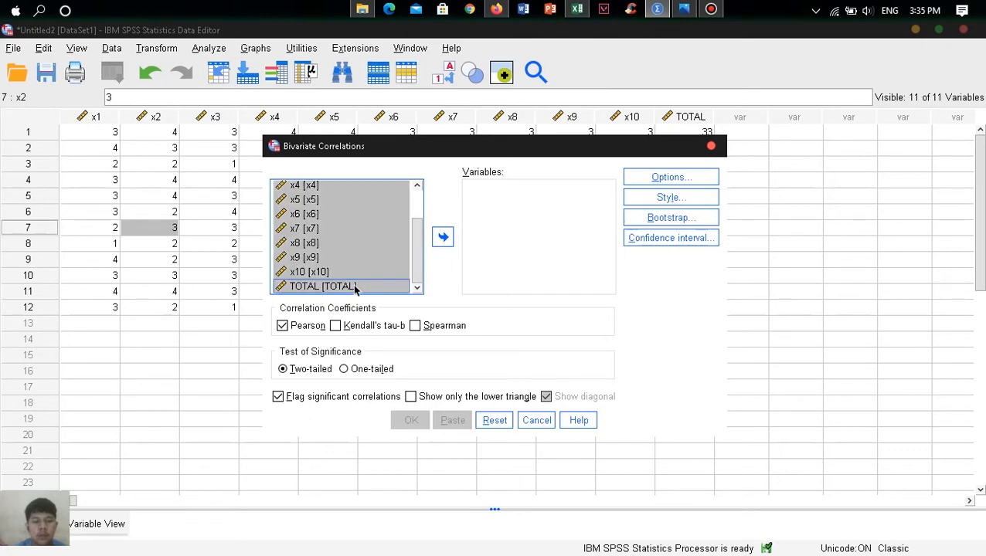
left_click(444, 238)
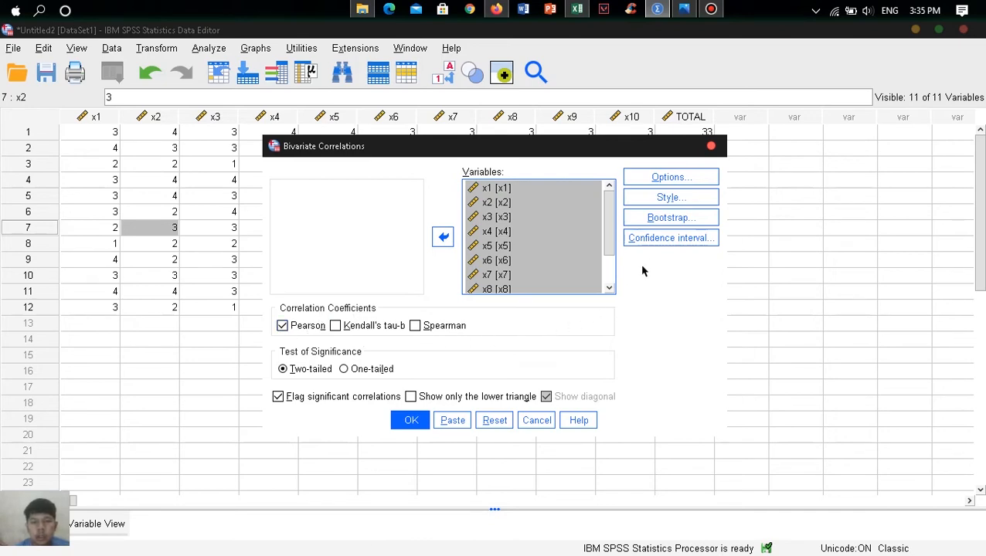
left_click(672, 177)
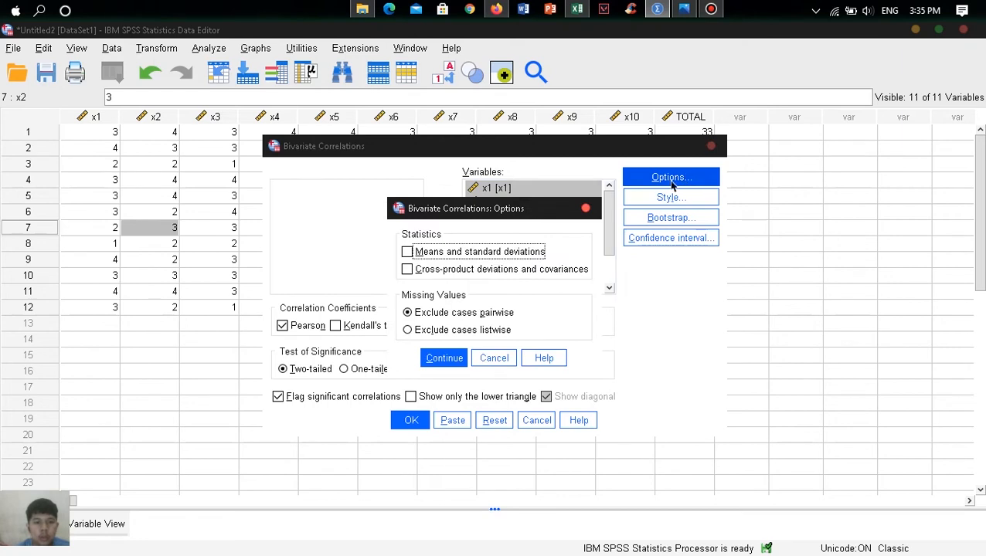
left_click(453, 359)
left_click(415, 421)
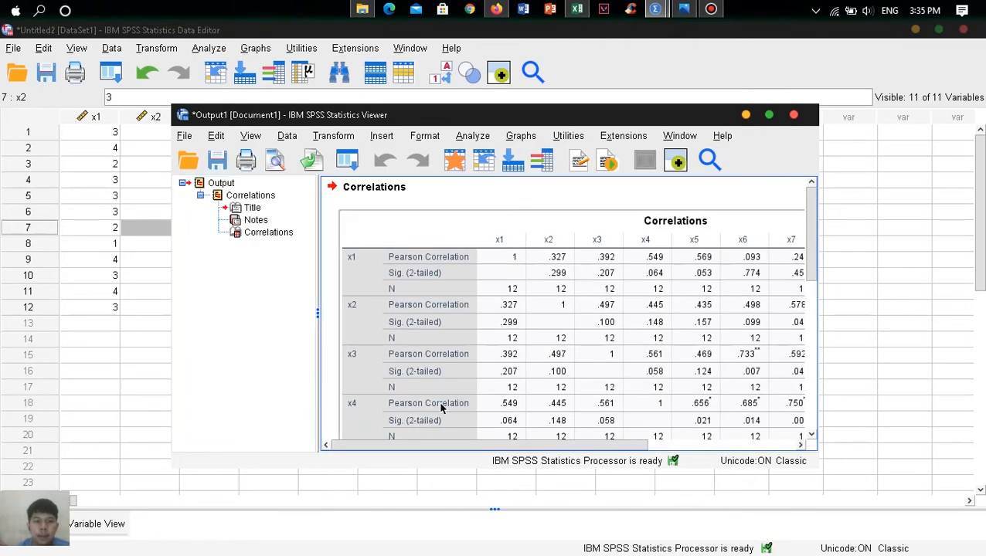
- Maximize the output window and examine the whole correlation matrix, including the significance notes beneath it
left_click(770, 118)
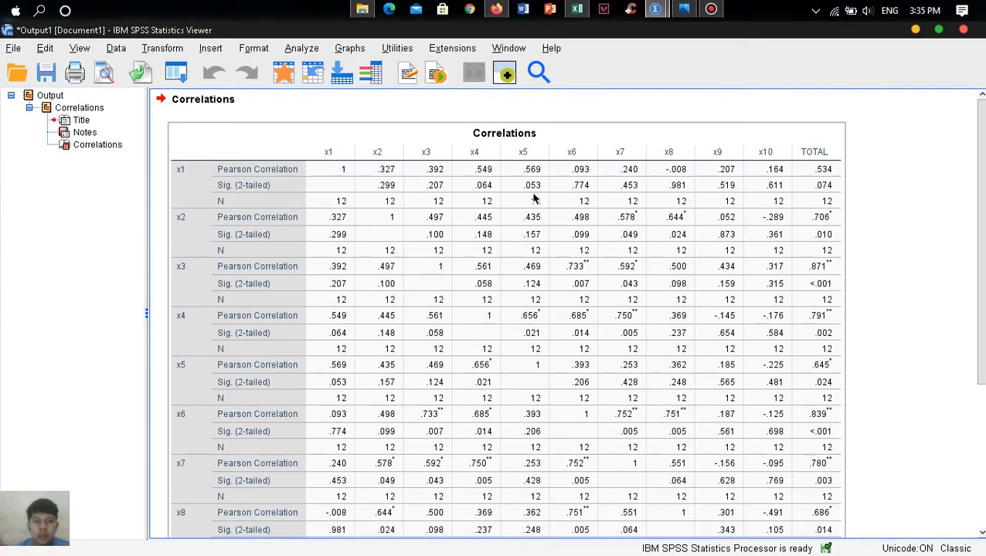
scroll(773, 204, "down", 5)
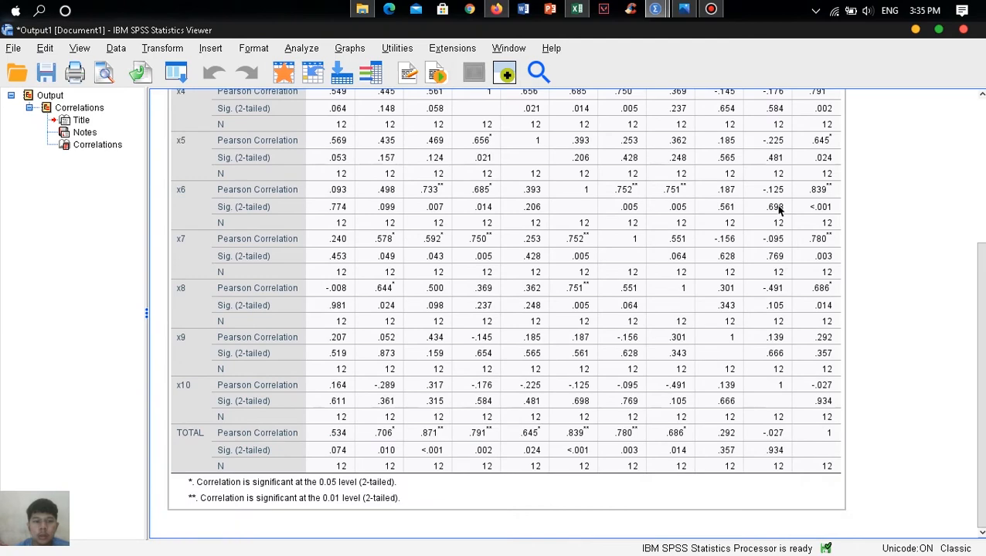
scroll(568, 305, "up", 5)
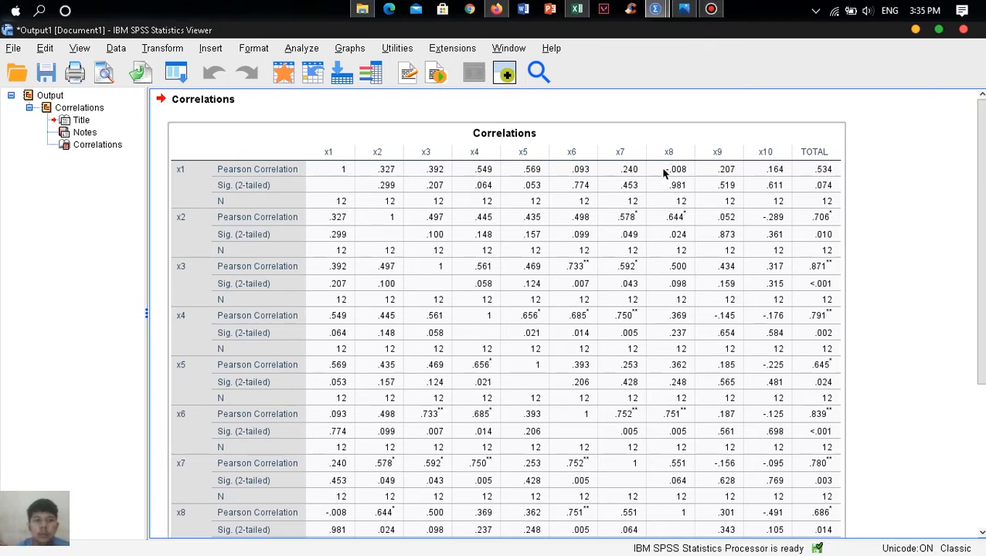
scroll(657, 191, "down", 3)
scroll(677, 155, "up", 3)
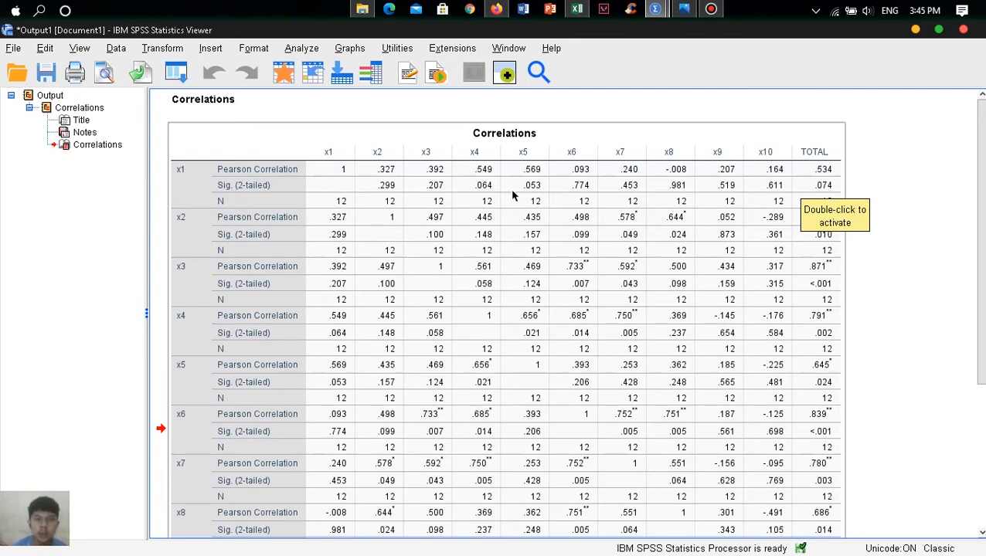
- Switch to the Excel validity workbook and review the conclusion, r table value and significance criteria below the scores
left_click(577, 10)
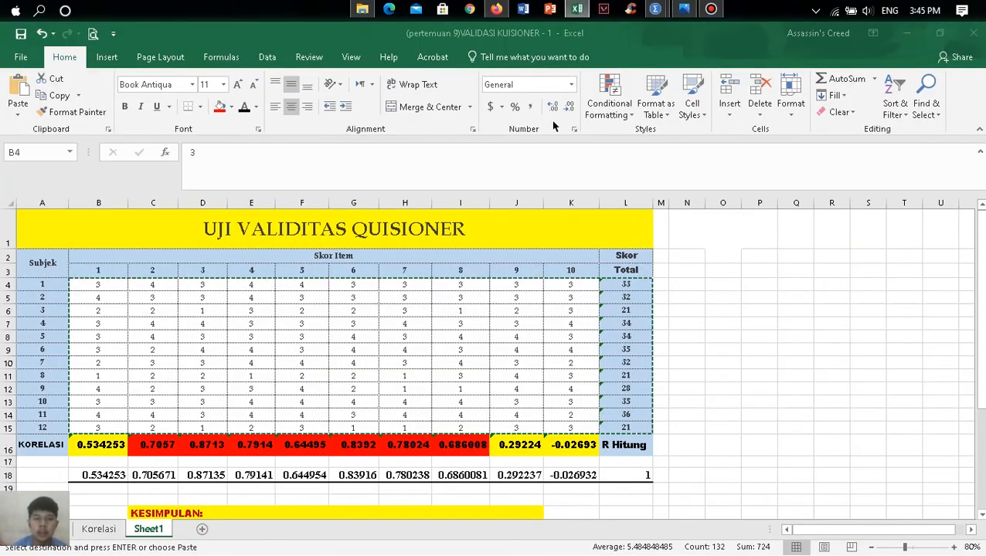
scroll(531, 293, "down", 7)
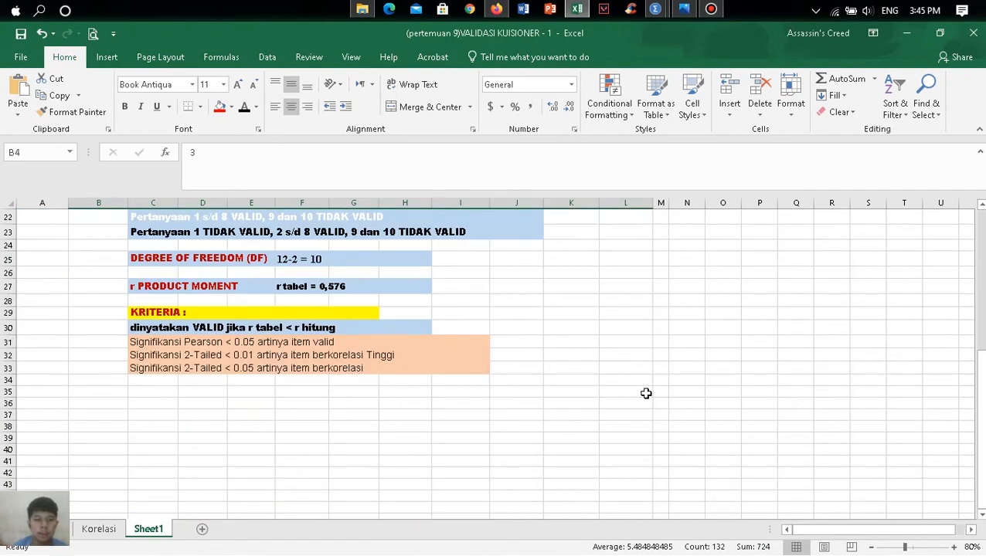
scroll(633, 396, "up", 2)
scroll(434, 412, "down", 2)
scroll(379, 349, "up", 2, "ctrl")
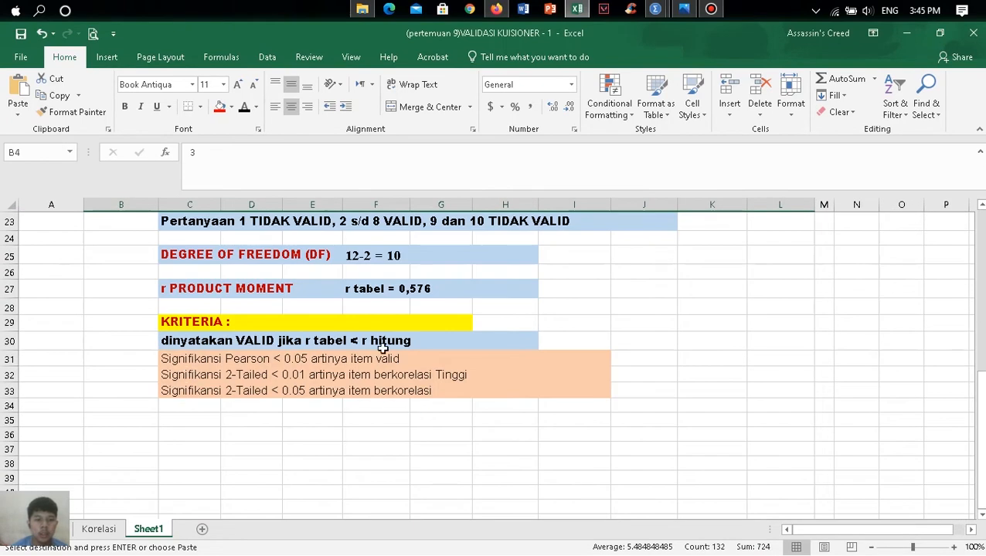
scroll(379, 350, "up", 1)
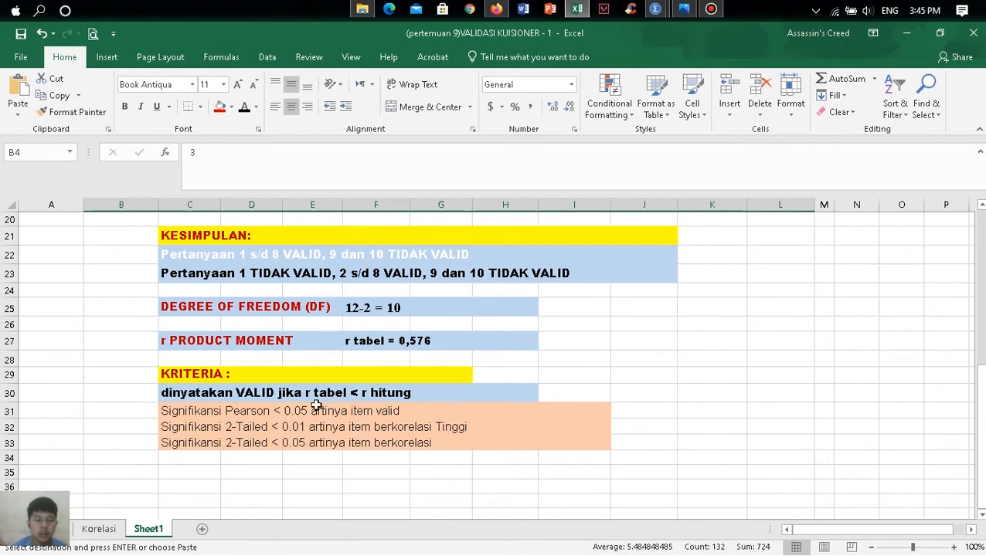
scroll(292, 418, "down", 1)
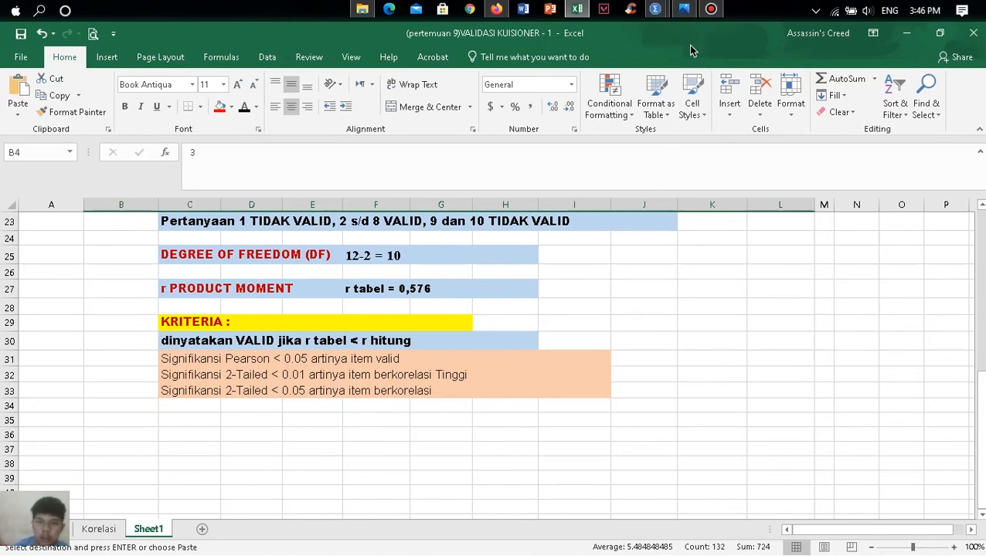
- Return to the SPSS output and check each item's Pearson correlation and two-tailed significance in the TOTAL row
mouse_move(655, 9)
left_click(709, 93)
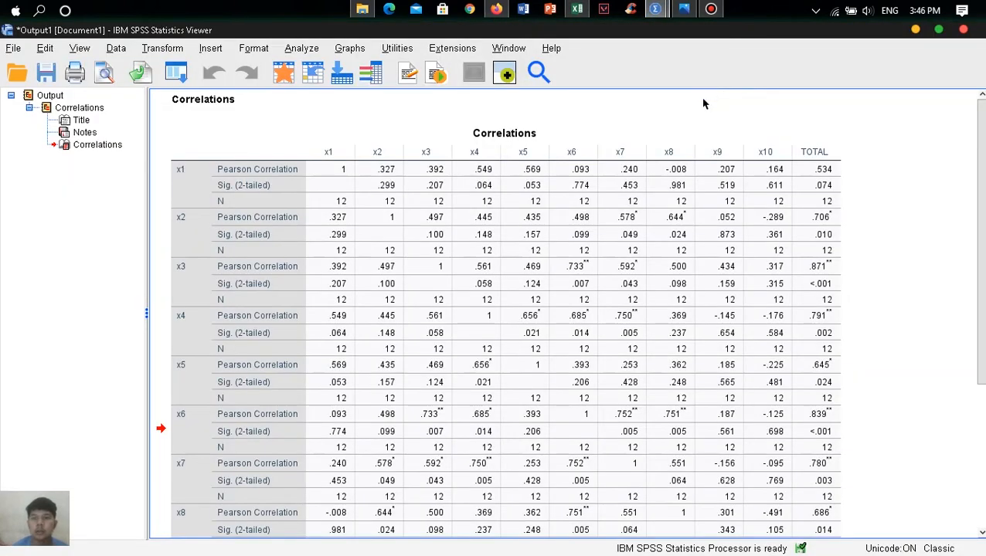
scroll(452, 332, "down", 3)
scroll(454, 336, "up", 1)
scroll(452, 336, "up", 2)
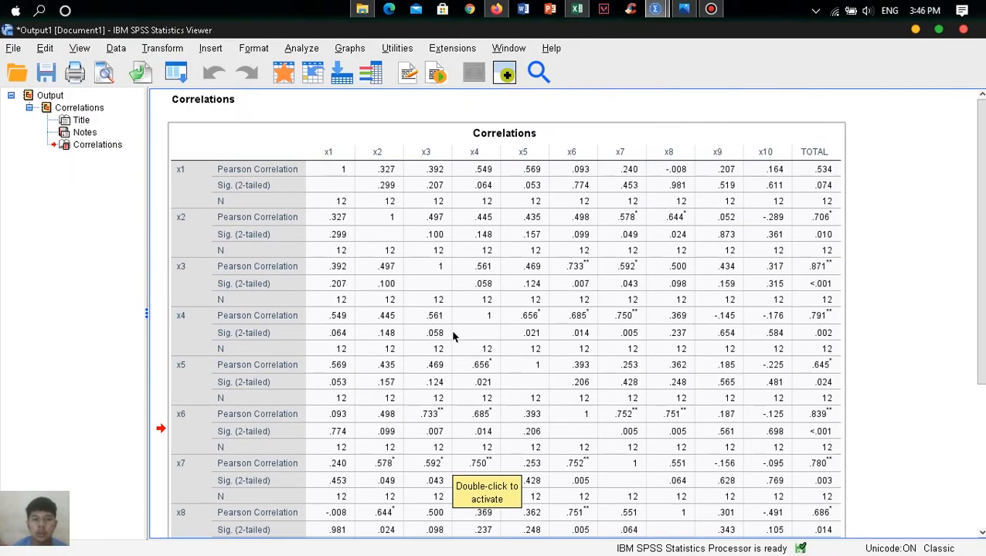
scroll(456, 344, "down", 5)
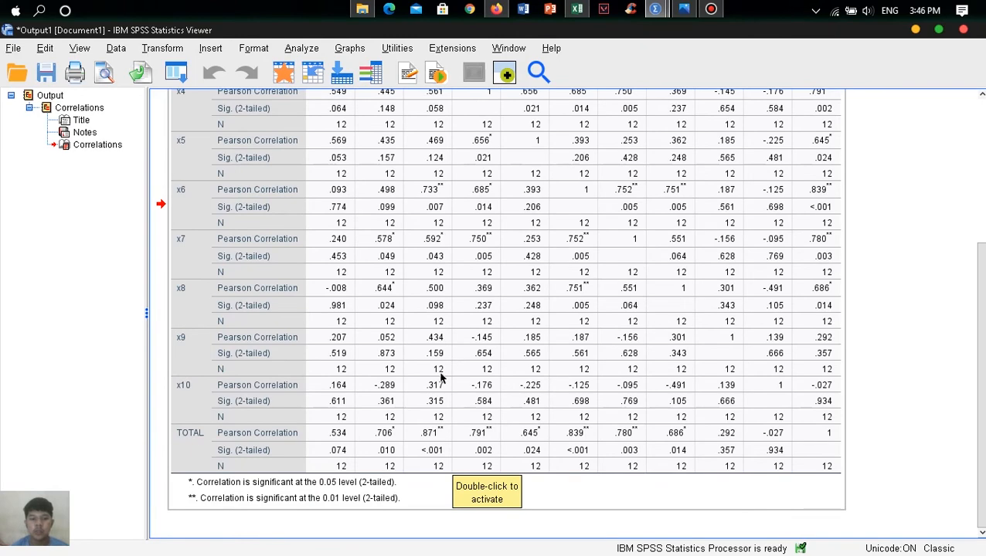
scroll(451, 463, "up", 5)
scroll(451, 464, "down", 5)
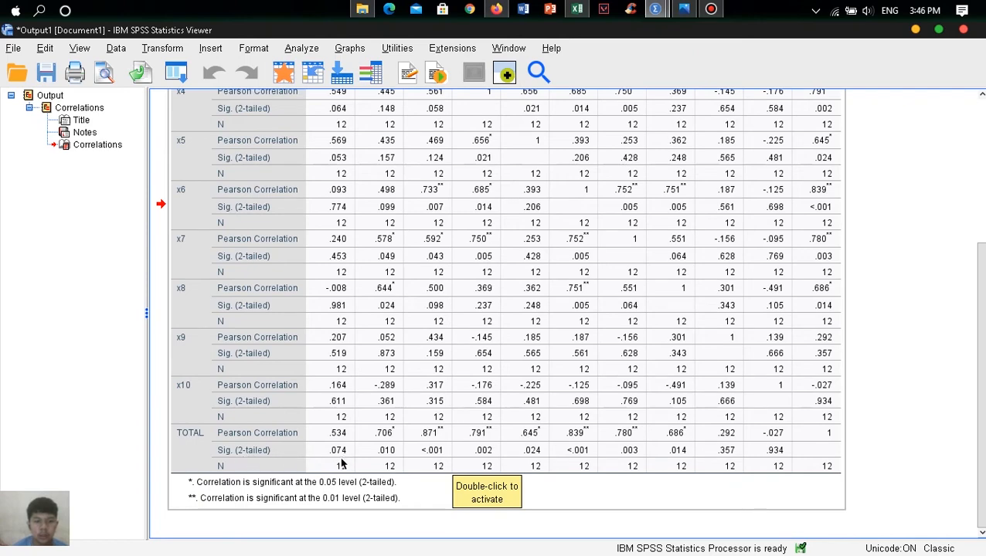
scroll(340, 460, "up", 5)
scroll(335, 165, "down", 5)
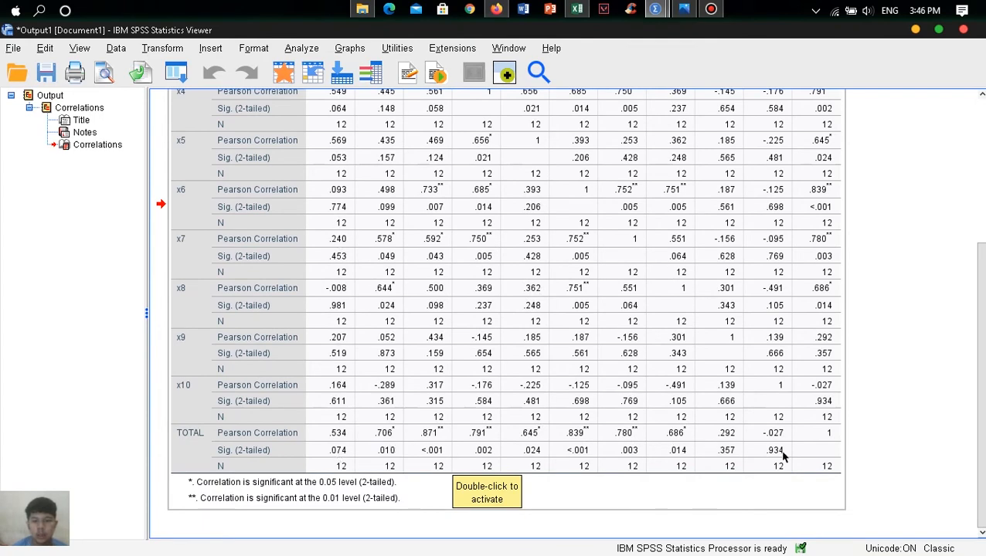
scroll(779, 457, "up", 5)
scroll(813, 201, "down", 5)
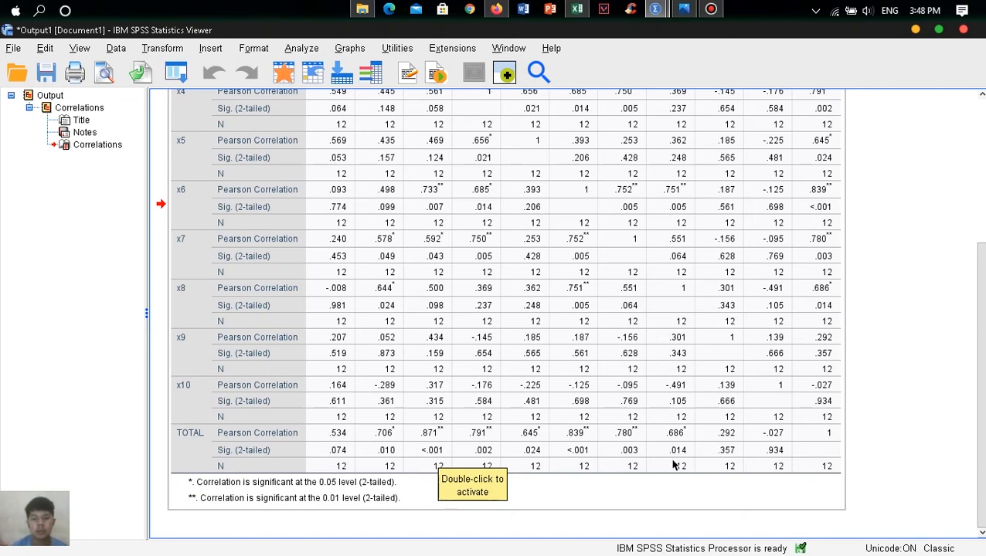
scroll(738, 440, "up", 5)
scroll(744, 414, "down", 5)
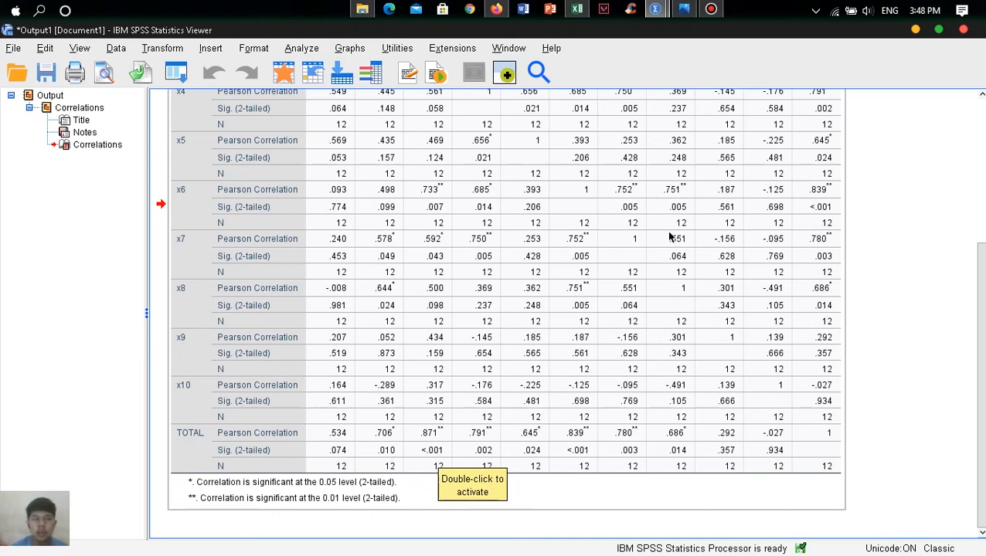
- Switch back to Excel and compare the criteria with the item correlations in row 16, checking item 2's correlation cell
left_click(577, 9)
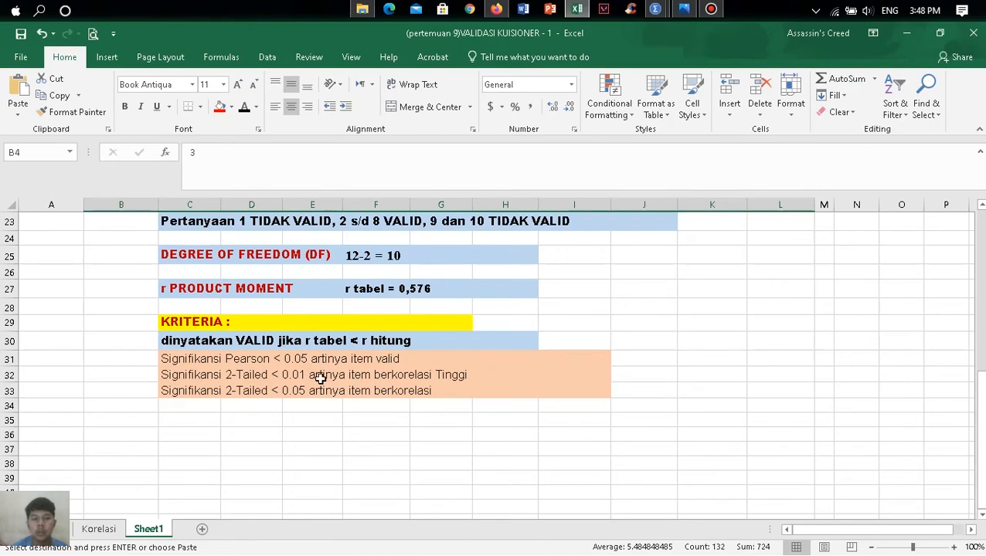
scroll(320, 379, "up", 4)
scroll(216, 309, "up", 1)
left_click(195, 386)
left_click(192, 359)
key("Escape")
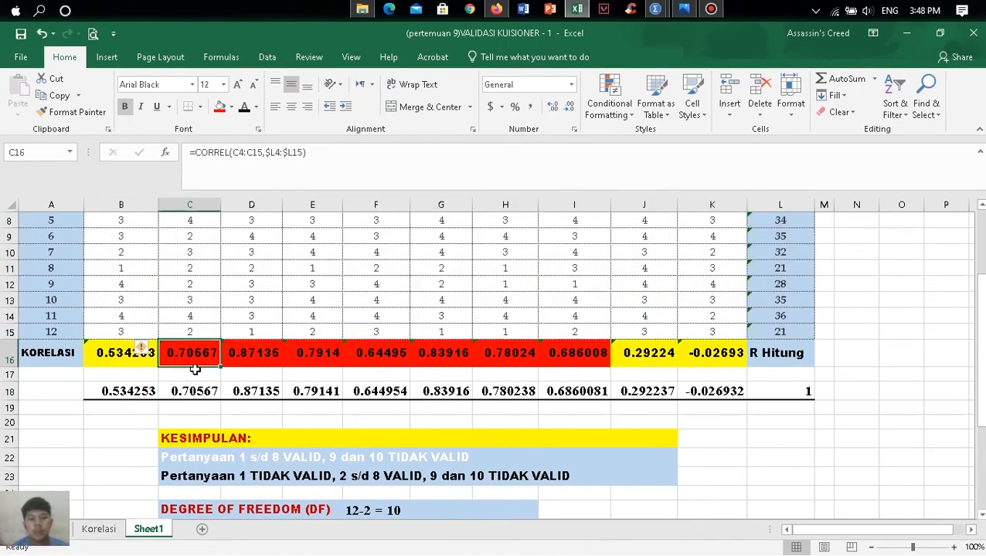
scroll(193, 359, "up", 3)
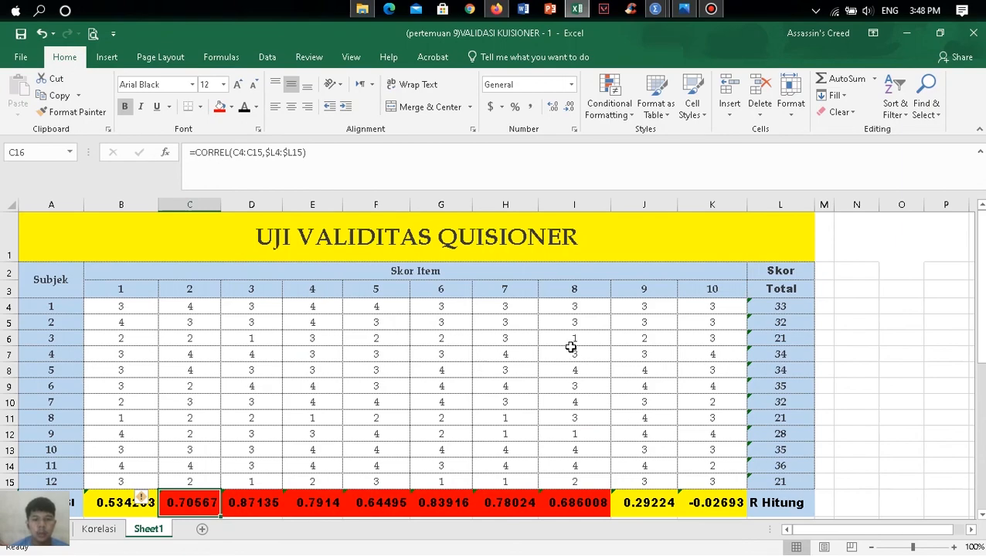
- Review the conclusion, degree of freedom, r table value and validity criteria beneath the item correlations on Sheet1
scroll(587, 386, "down", 1)
scroll(700, 418, "down", 4)
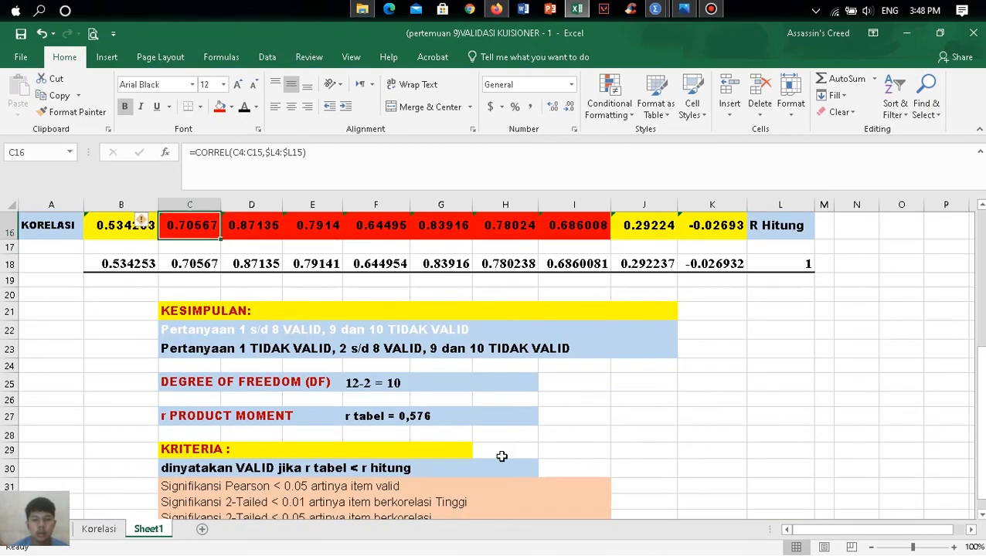
scroll(502, 456, "down", 2)
scroll(528, 353, "up", 3)
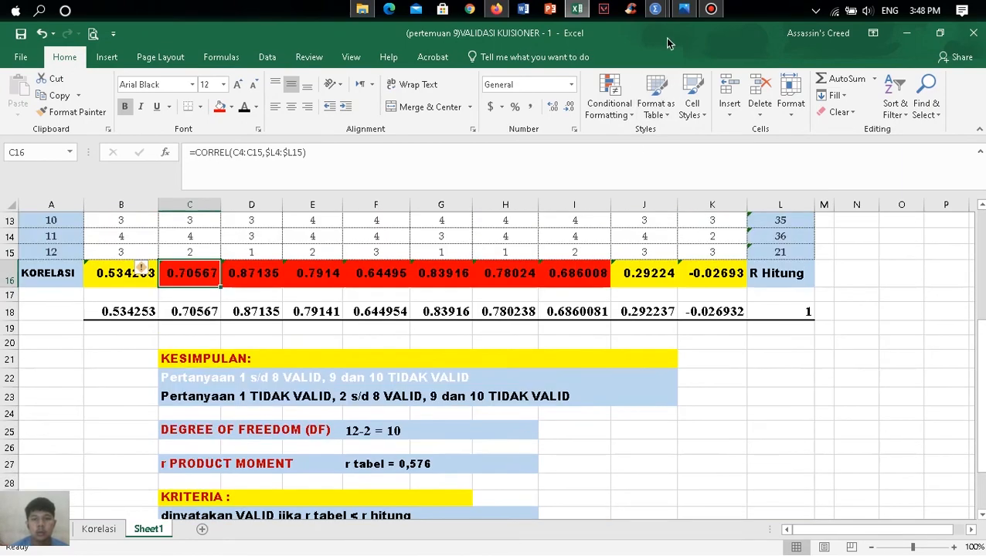
- Switch to the SPSS output and examine the TOTAL row, the significance notes and the upper part of the correlation matrix
mouse_move(656, 9)
left_click(722, 85)
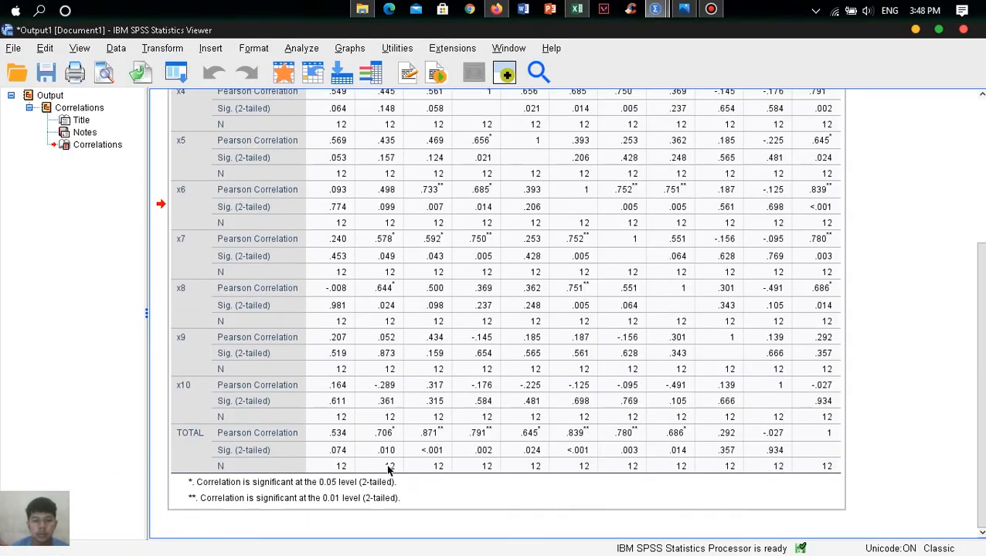
scroll(539, 357, "up", 5)
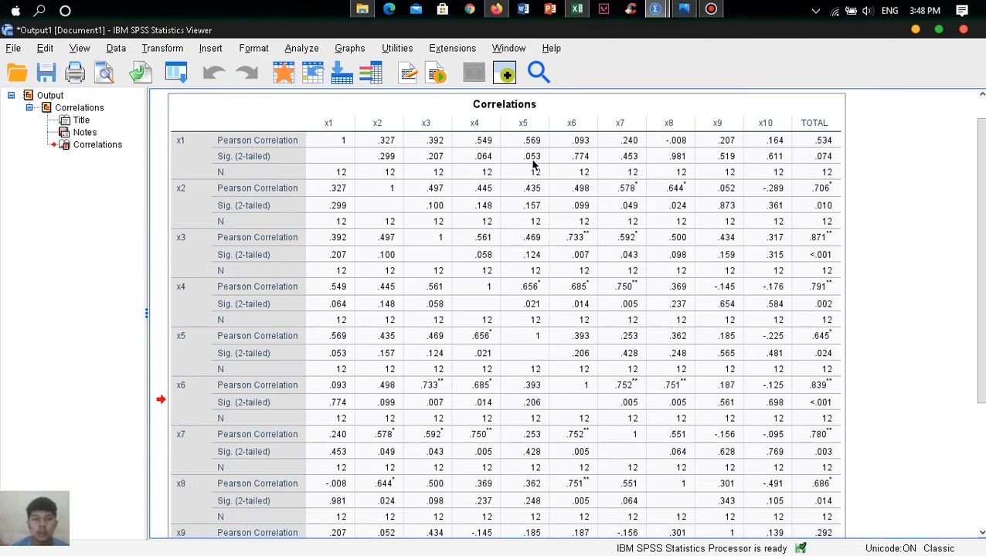
- Return to the Excel validity workbook and review the questionnaire scores, the item correlations and the conclusion below them
left_click(583, 13)
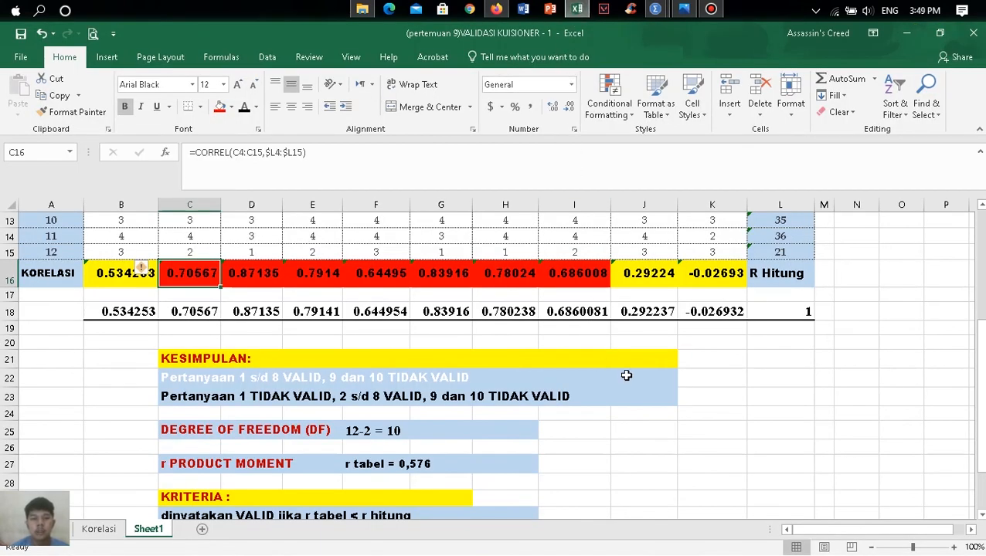
scroll(626, 375, "up", 4)
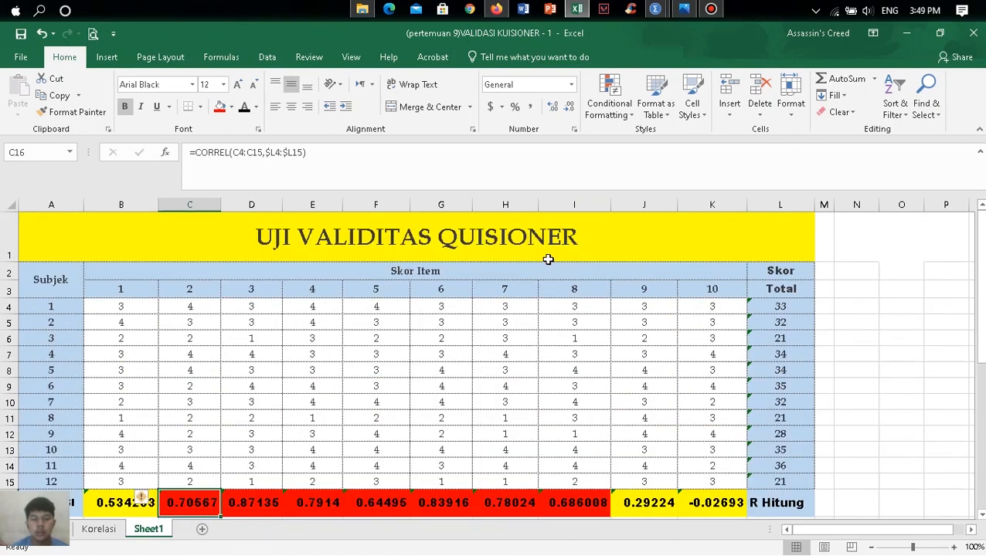
scroll(548, 340, "down", 2)
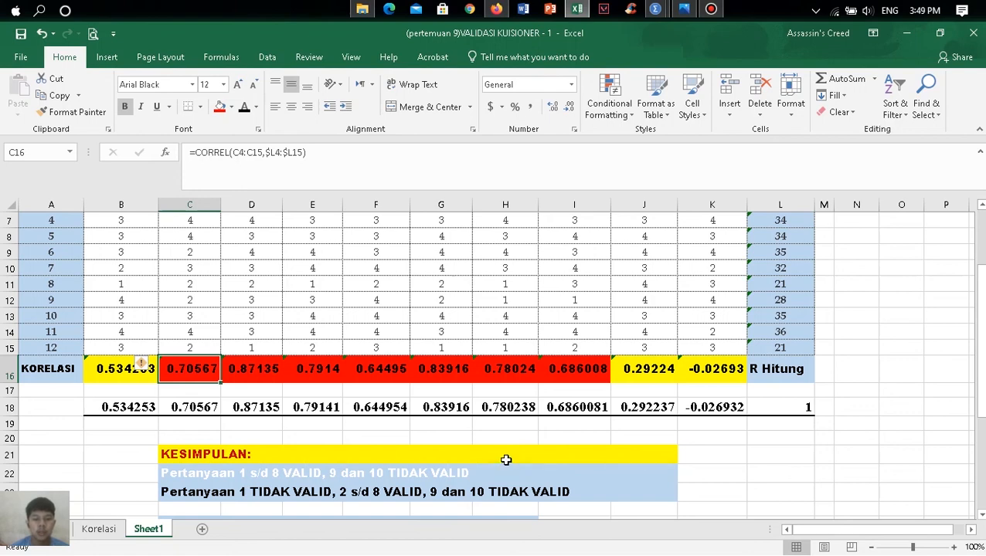
scroll(506, 460, "down", 1)
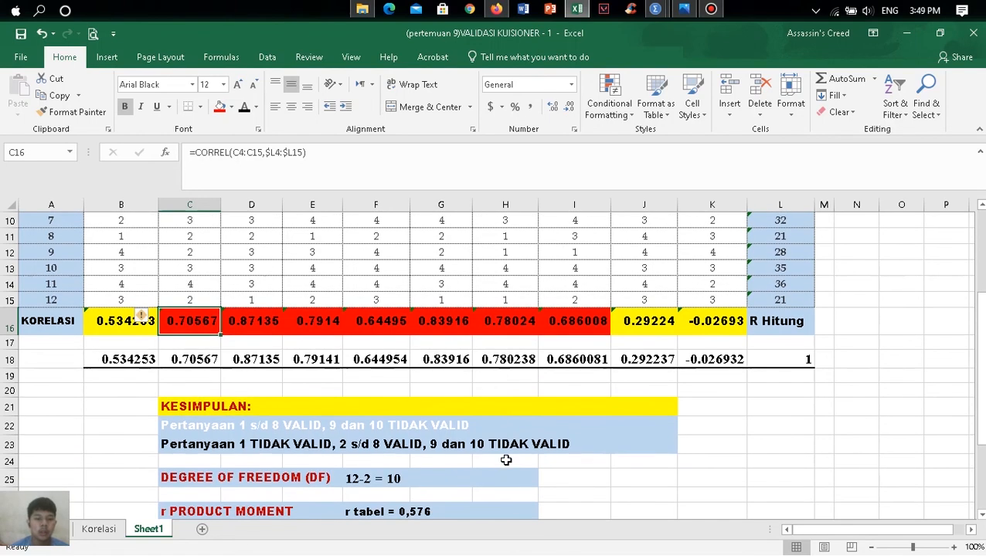